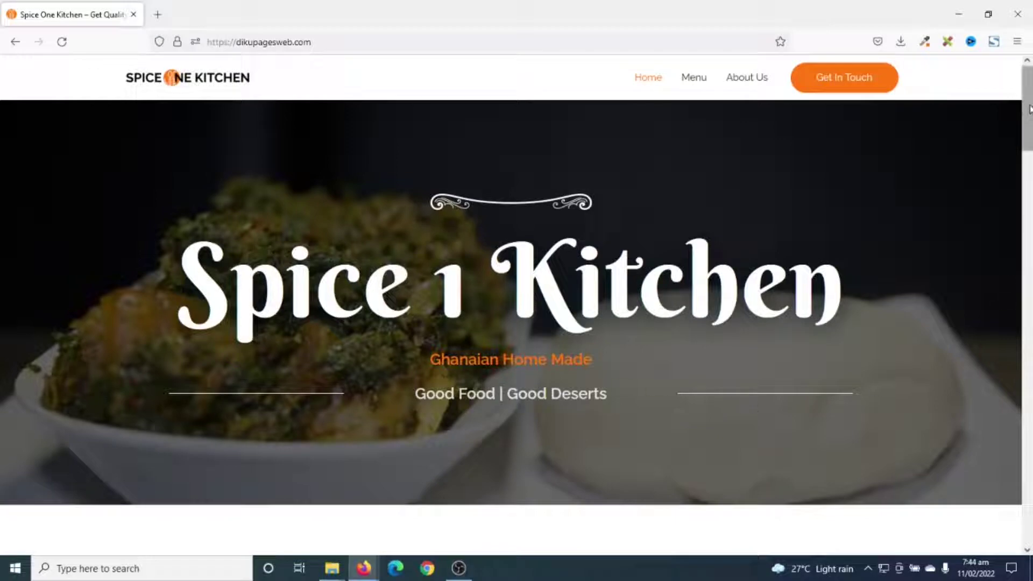
- Scroll past the home page's featured dishes and open the full Menu page with Go to Menu
scroll(1027, 156, "down", 4)
left_click_drag(1027, 156, 1027, 299)
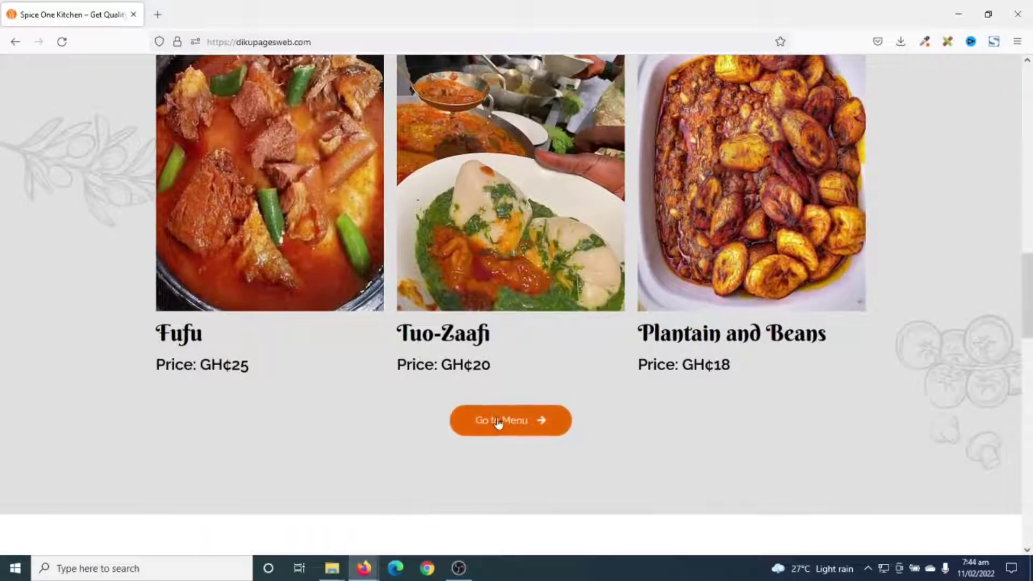
left_click(499, 422)
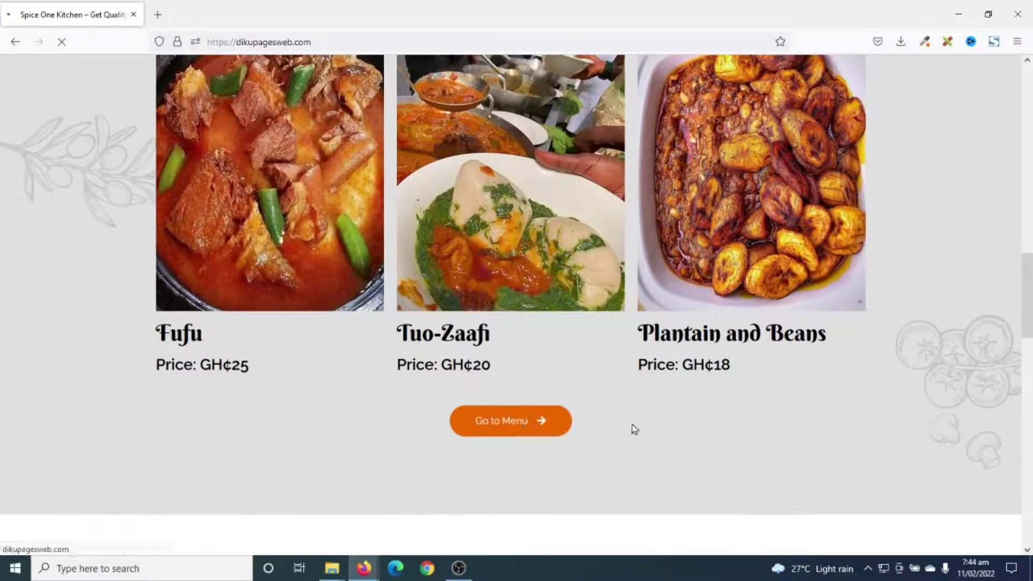
scroll(507, 333, "down", 1)
- Jump through the Breakfast, Fufu, Plantain & Beans and Tuo-Zaafi menu categories
scroll(506, 332, "down", 8)
scroll(503, 339, "up", 4)
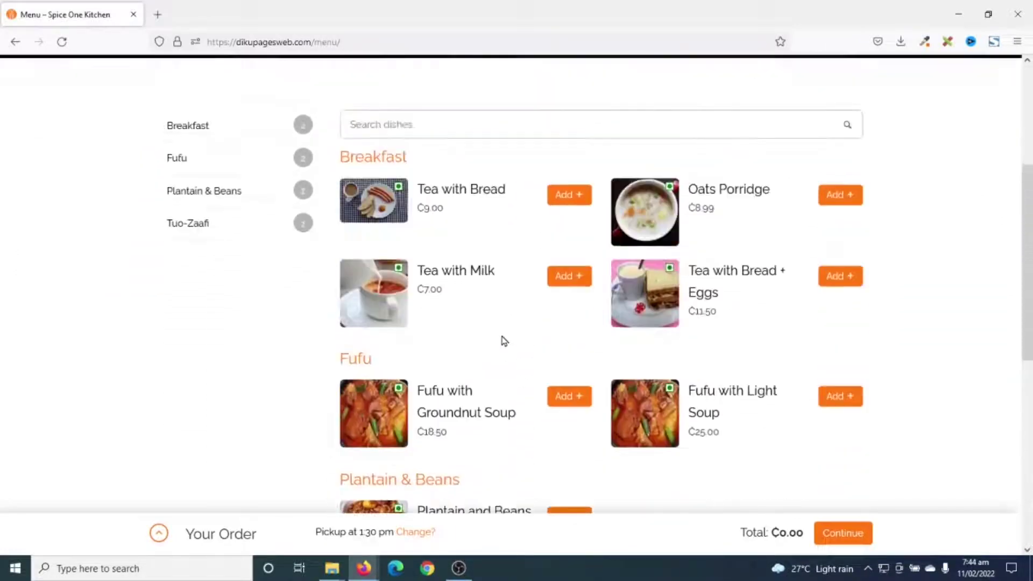
scroll(506, 341, "up", 4)
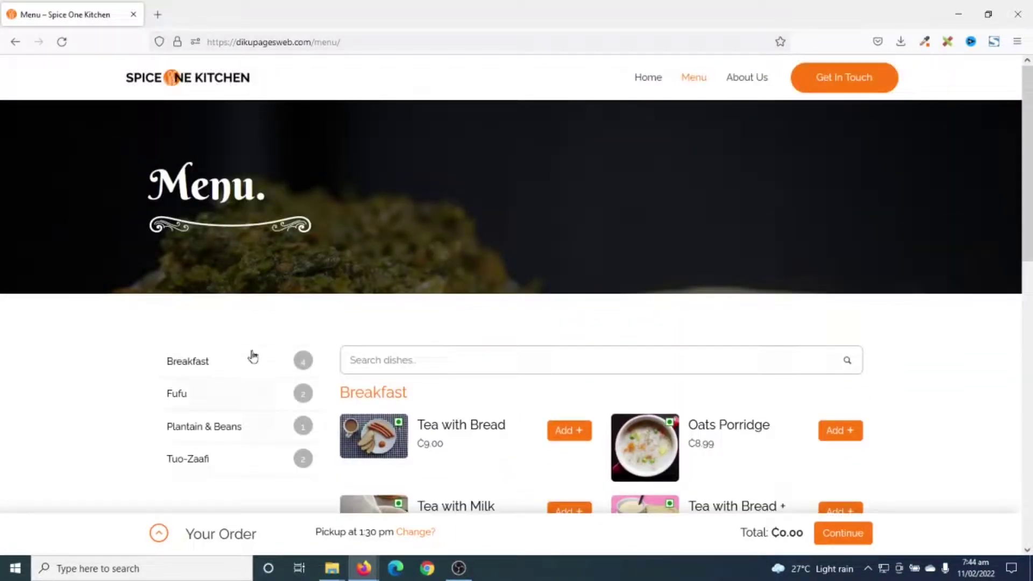
left_click(196, 364)
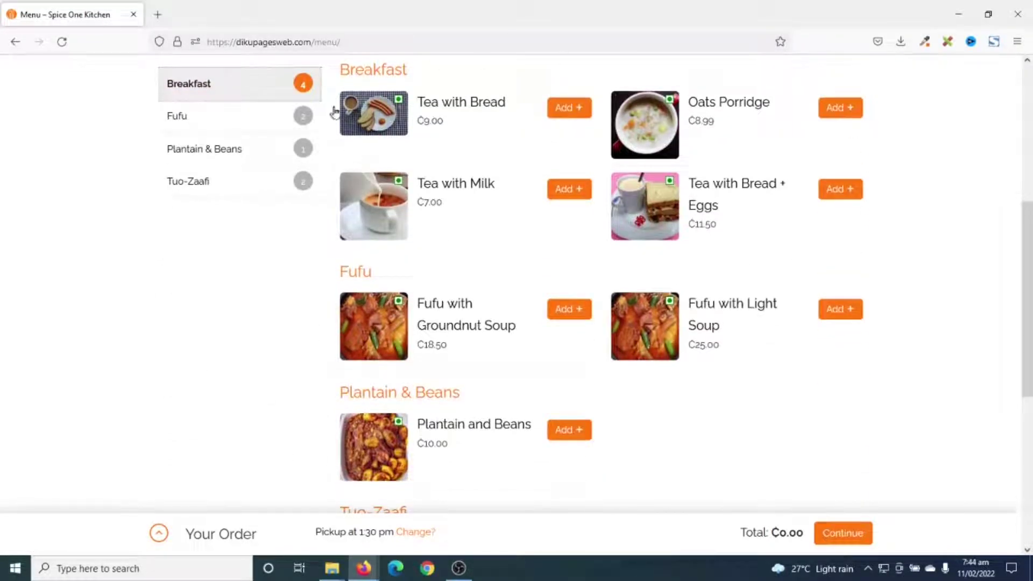
left_click(215, 119)
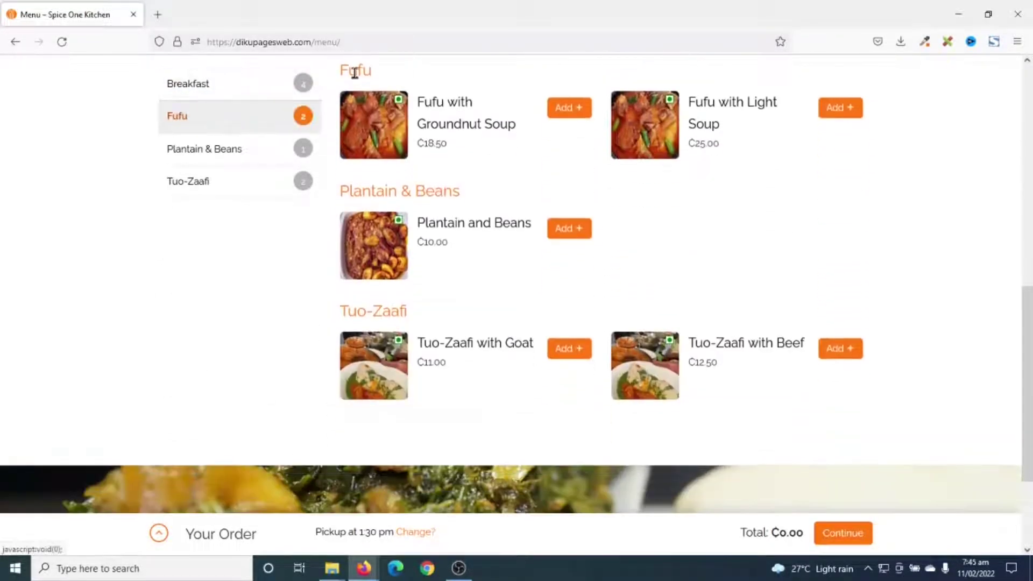
left_click(211, 150)
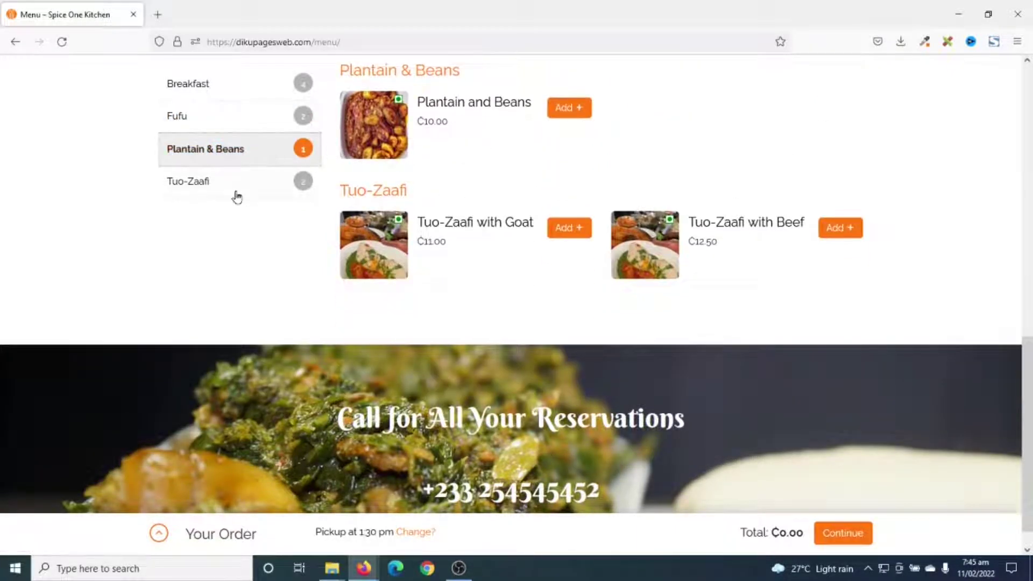
left_click(189, 186)
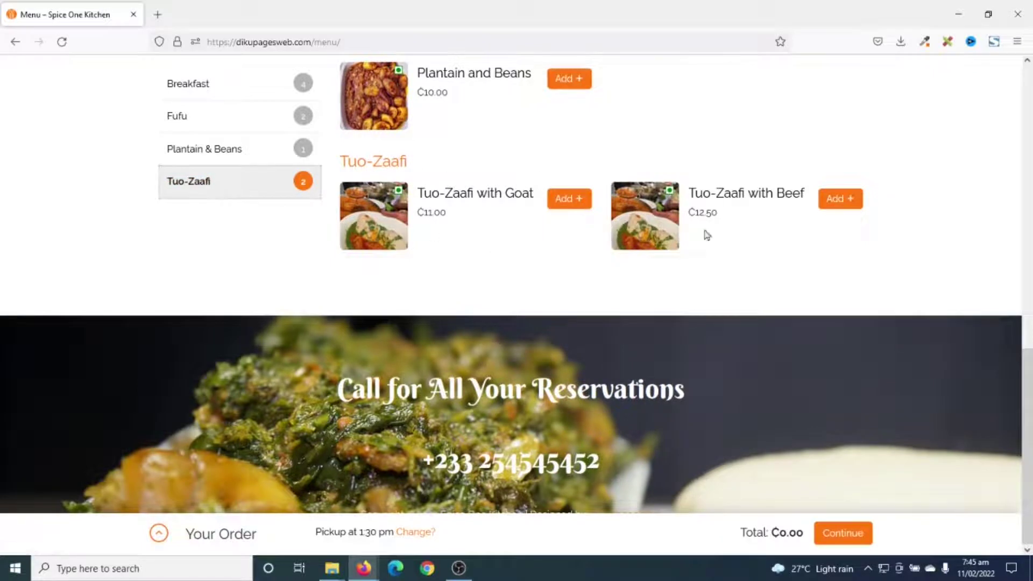
- Search dishes for 'tuo', clear the search, then open Fufu with Light Soup's ordering options
scroll(706, 235, "up", 10)
left_click(464, 218)
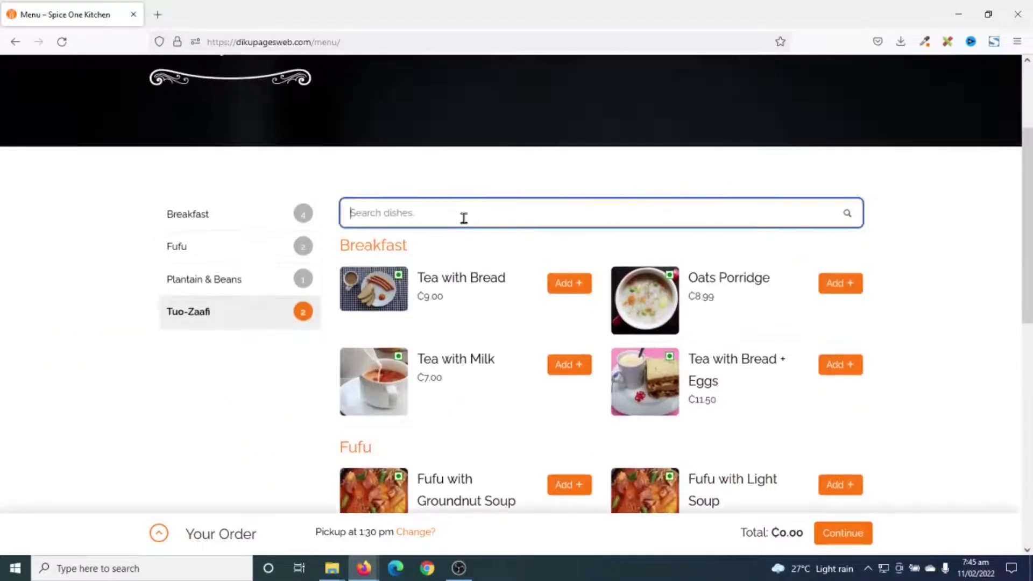
type("tuo")
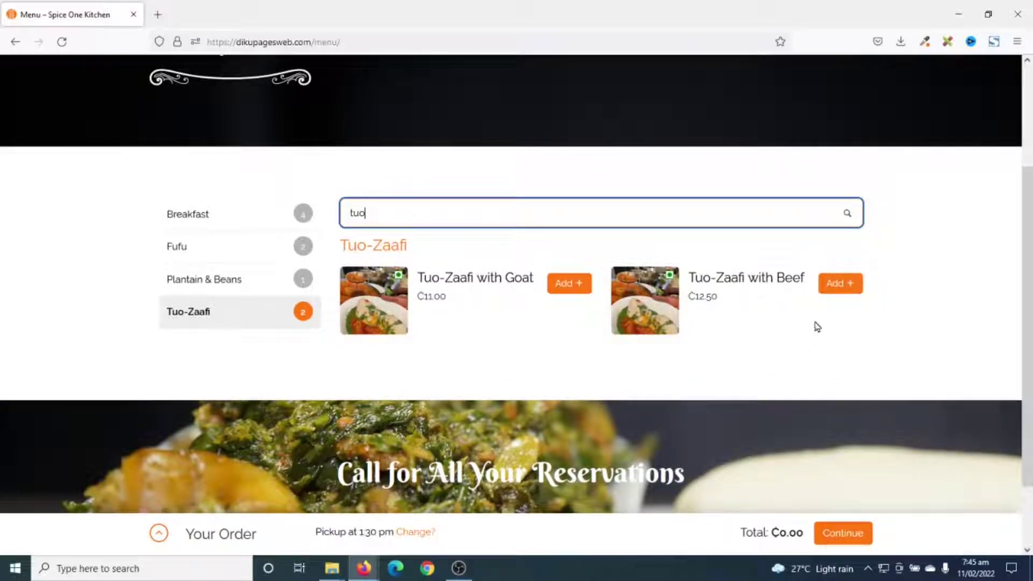
key("BackSpace")
key("BackSpace")
key("BackSpace")
left_click(196, 250)
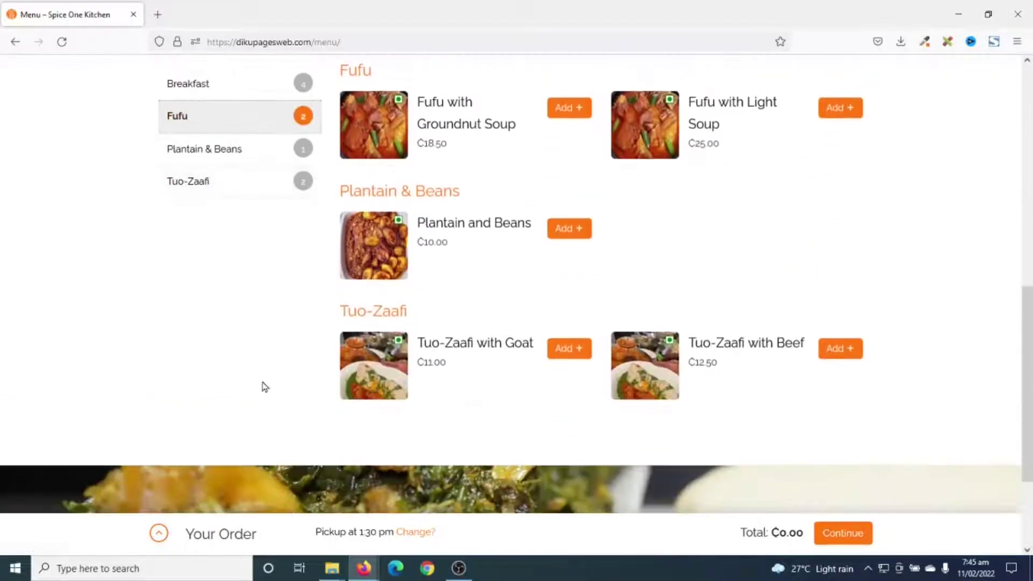
left_click(843, 109)
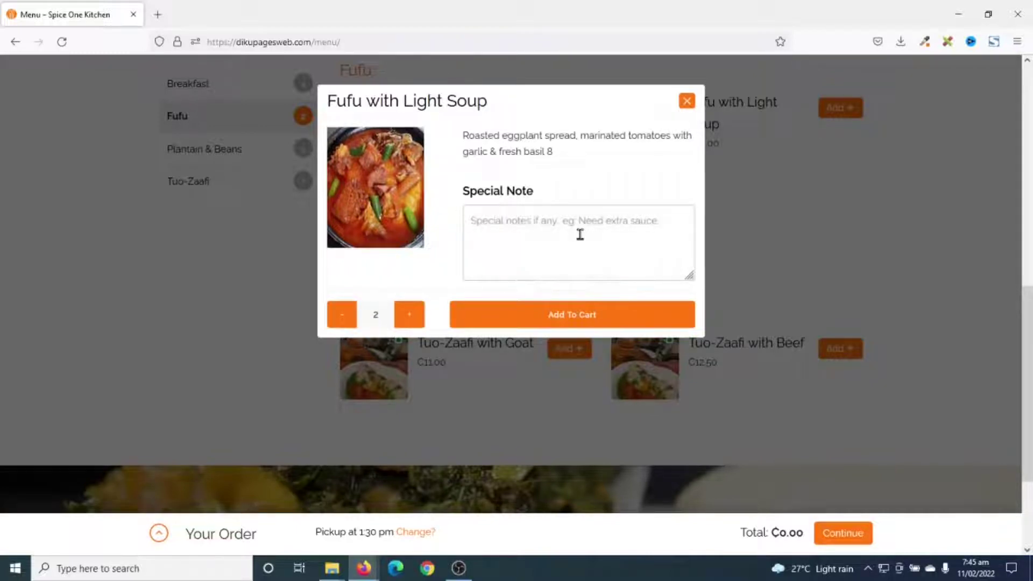
- Add two Fufu with Light Soup noted 'I need plenty soup' and continue to checkout
type("I need plenty soup")
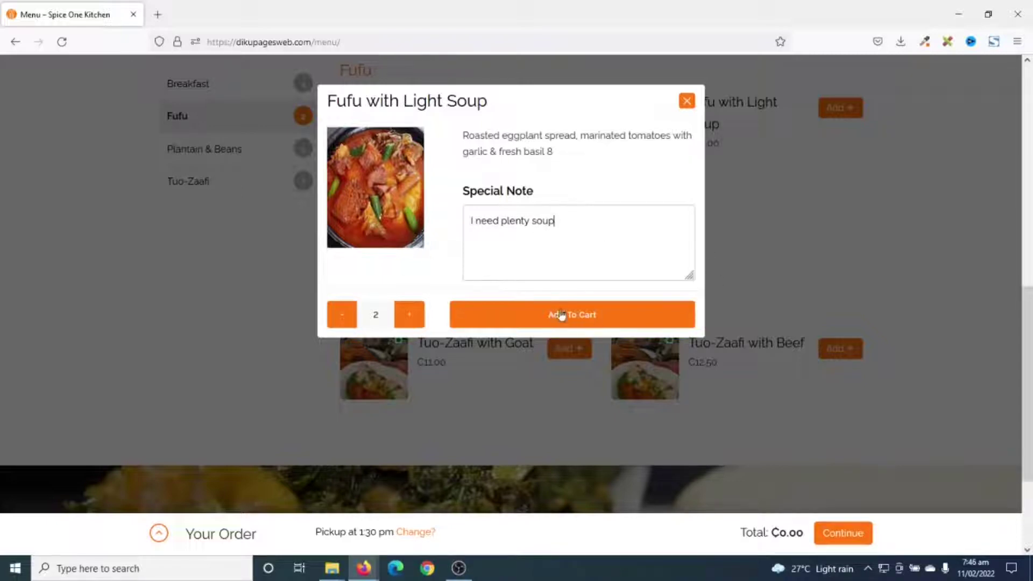
left_click(602, 318)
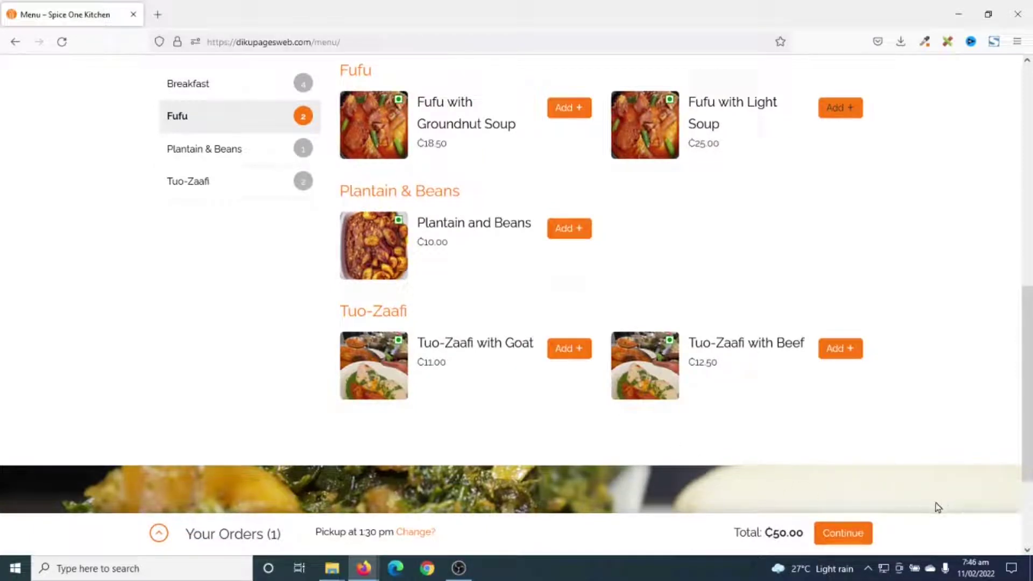
left_click(849, 534)
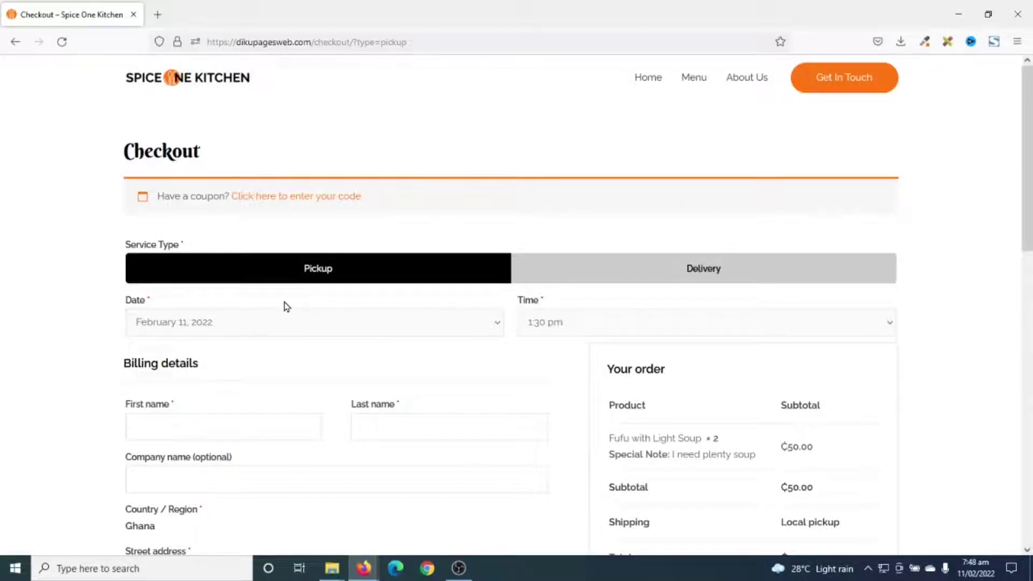
- Review the filled-in checkout billing details and place the pickup order
scroll(245, 326, "down", 5)
scroll(243, 324, "down", 5)
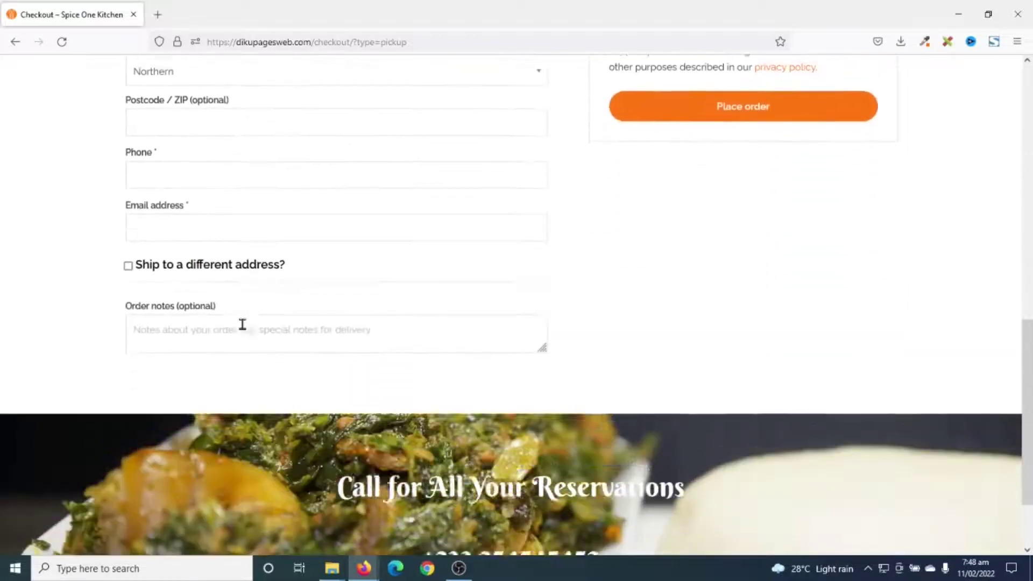
scroll(242, 324, "up", 8)
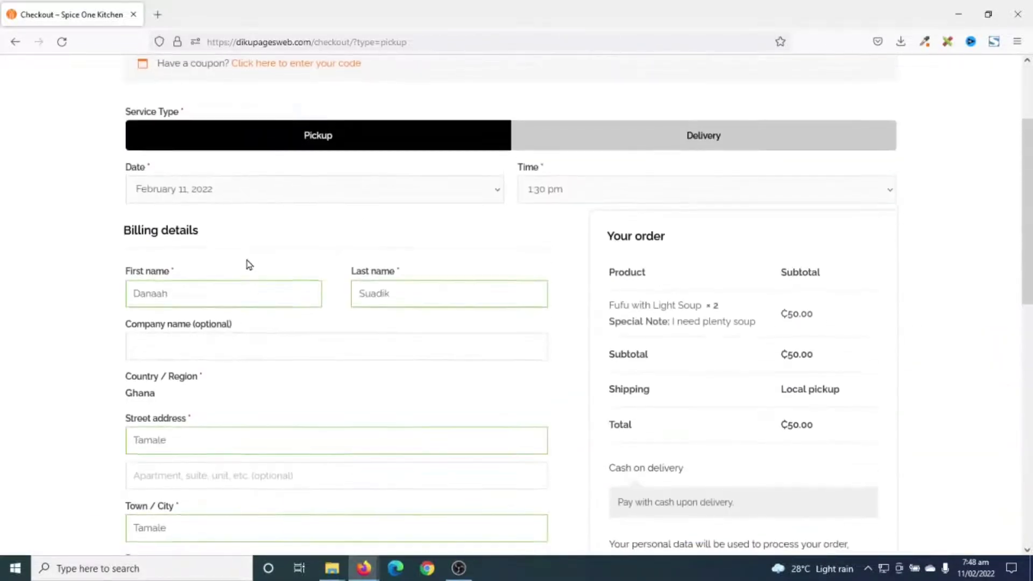
scroll(247, 291, "down", 8)
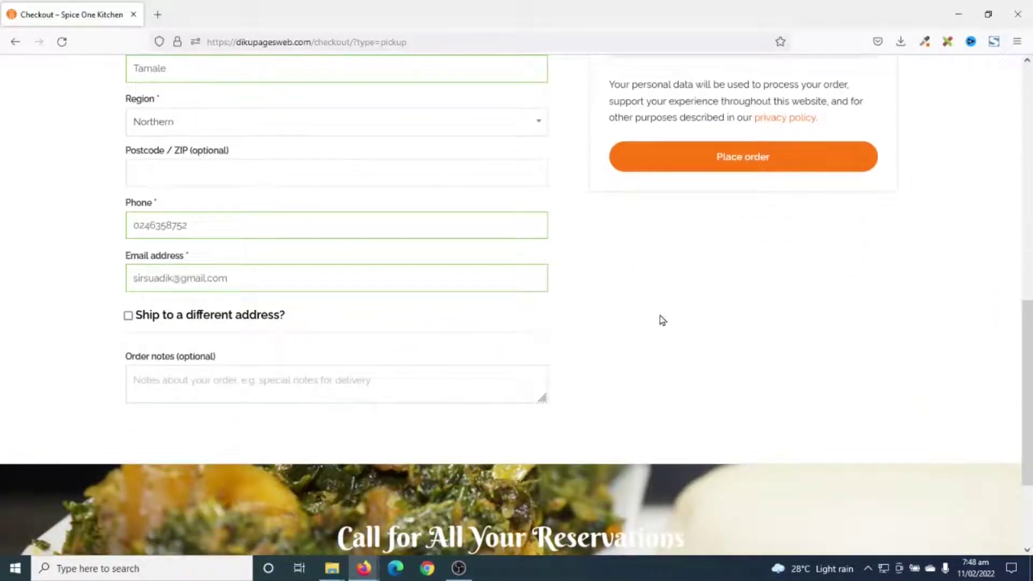
left_click(739, 166)
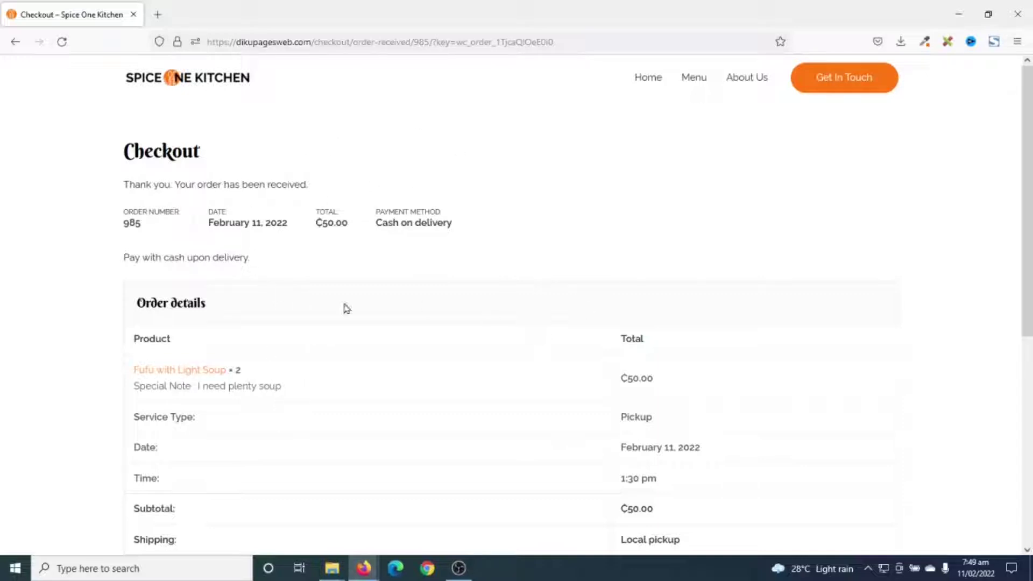
- Return from the order-received page to the Spice One Kitchen home page
left_click(188, 77)
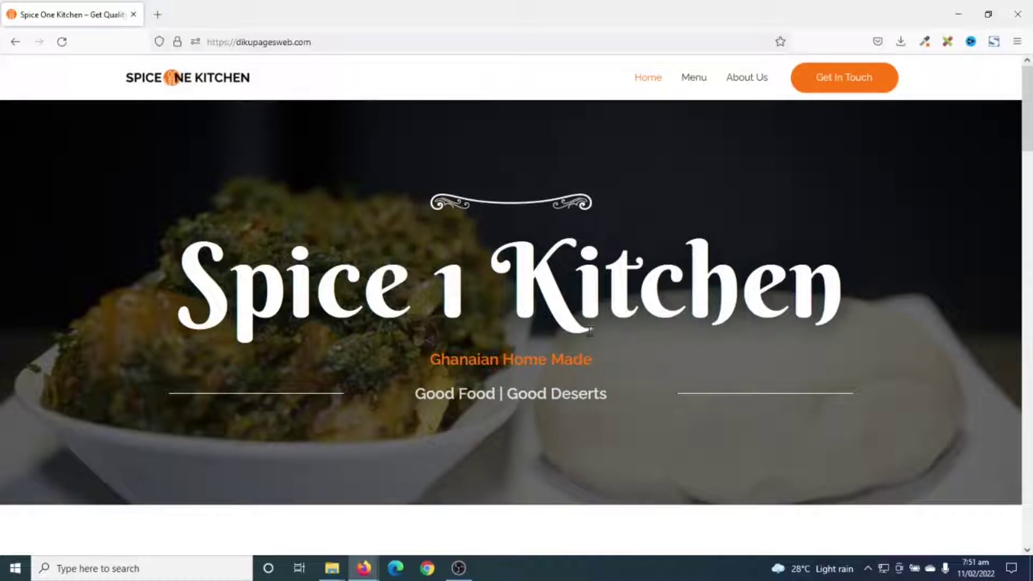
scroll(1030, 196, "down", 15)
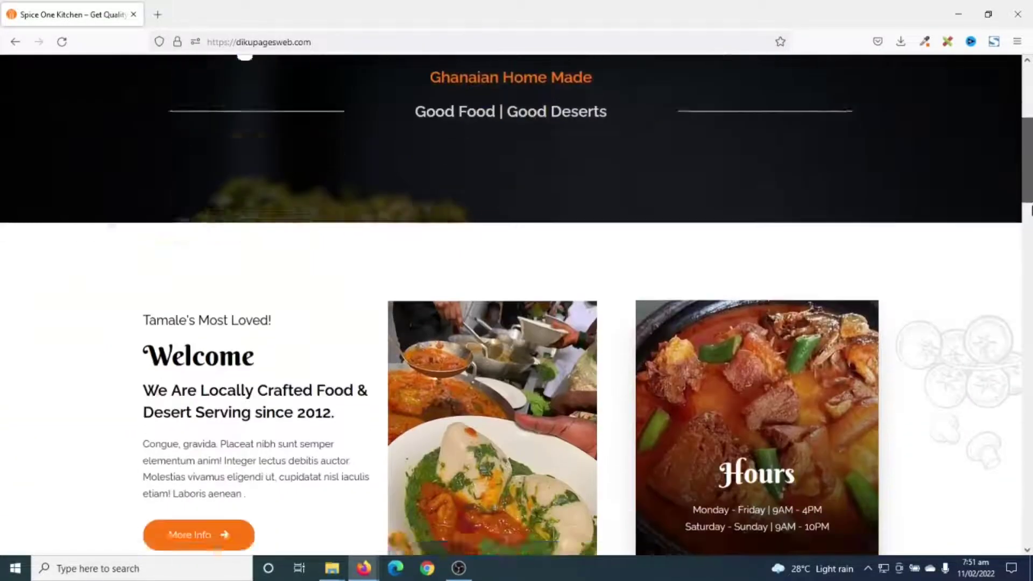
scroll(1031, 375, "down", 10)
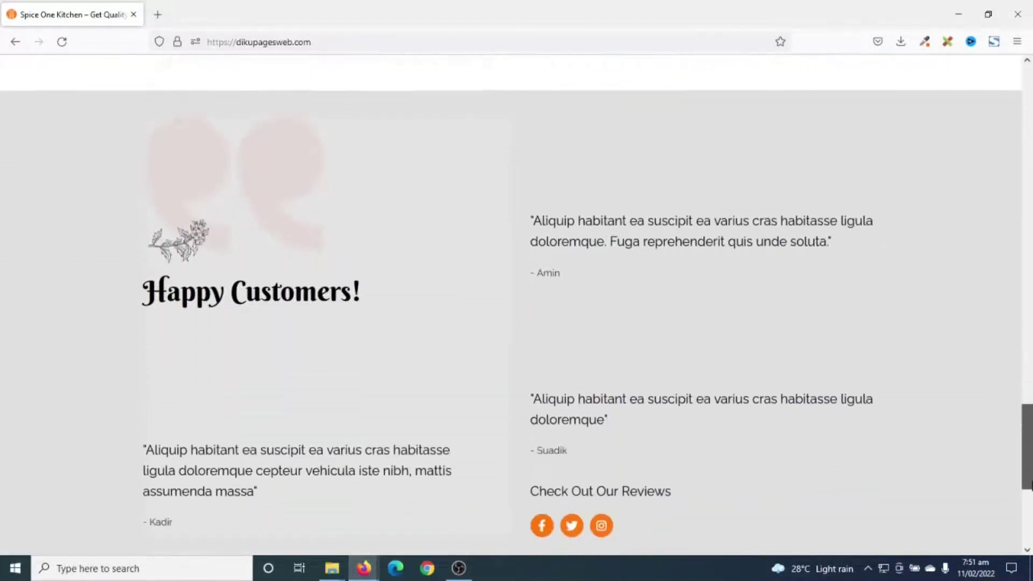
scroll(1031, 312, "up", 13)
scroll(1029, 311, "up", 12)
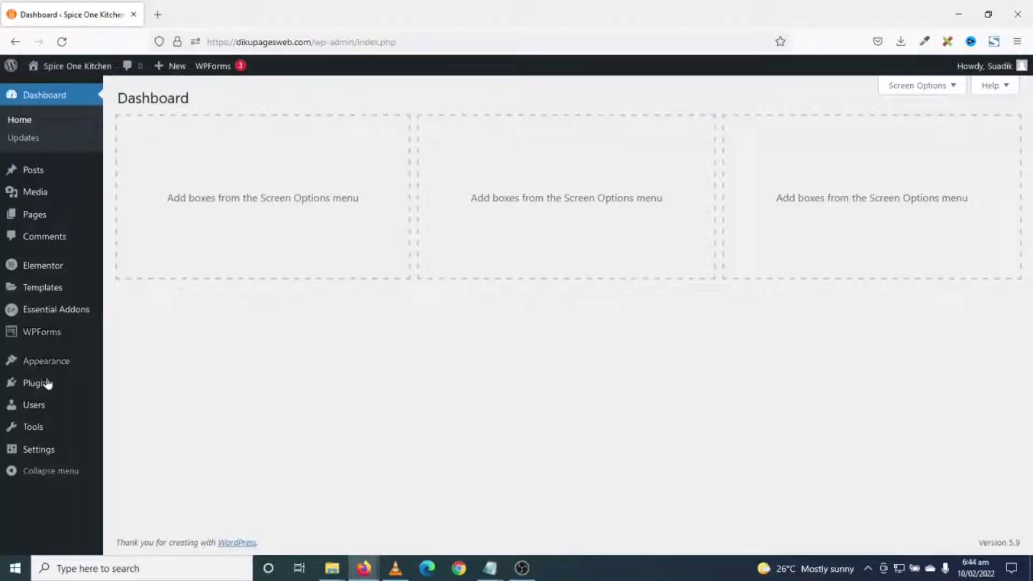
mouse_move(42, 386)
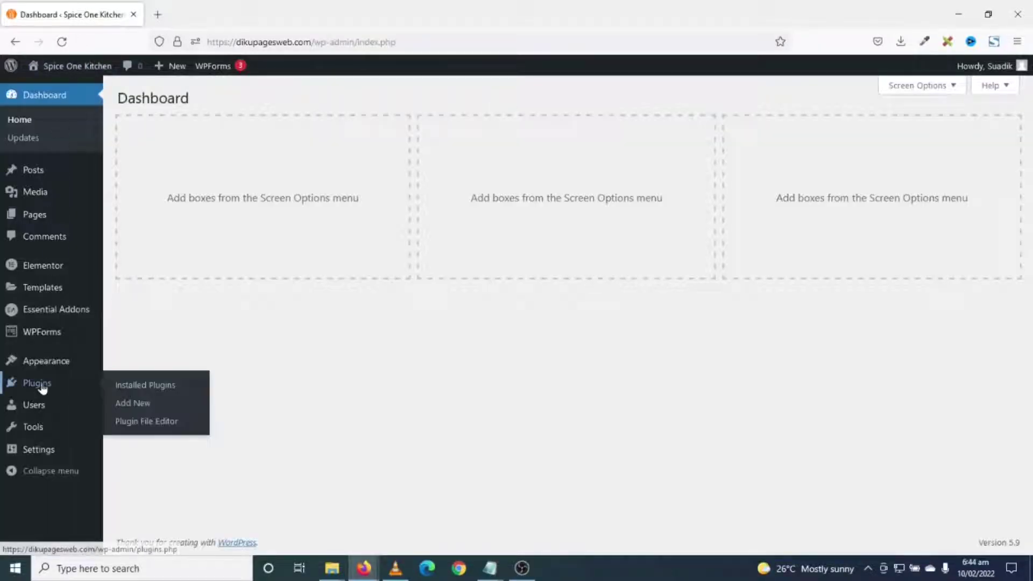
- Install WooCommerce from Add New Plugins, then start a new search for the Food Store plugin
left_click(129, 405)
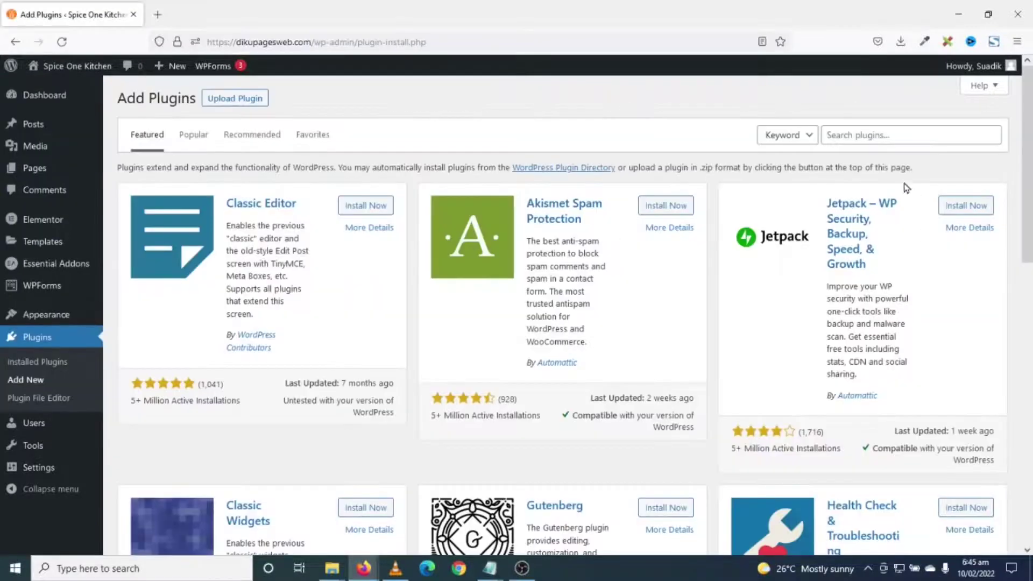
left_click(871, 136)
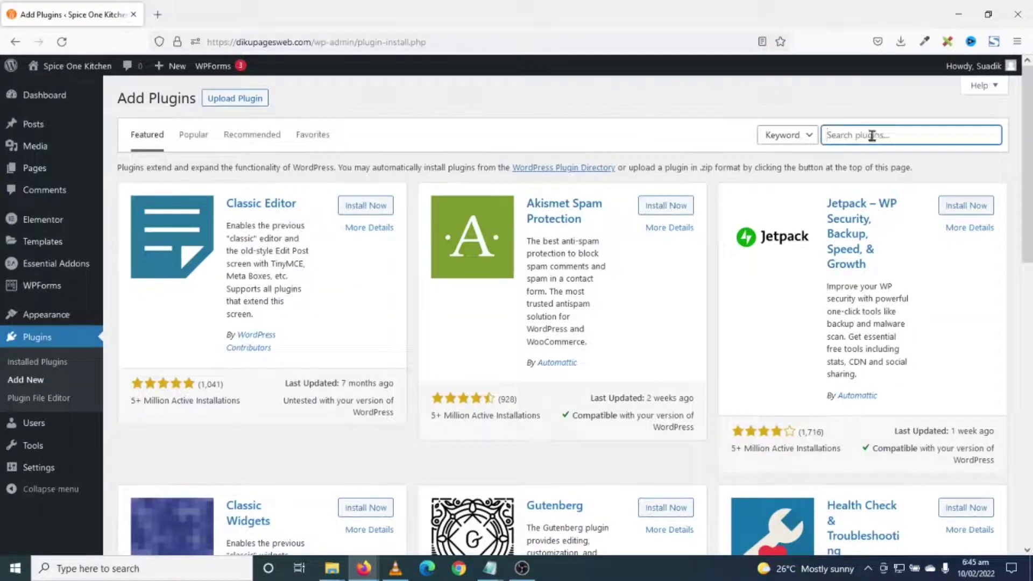
type("wooco")
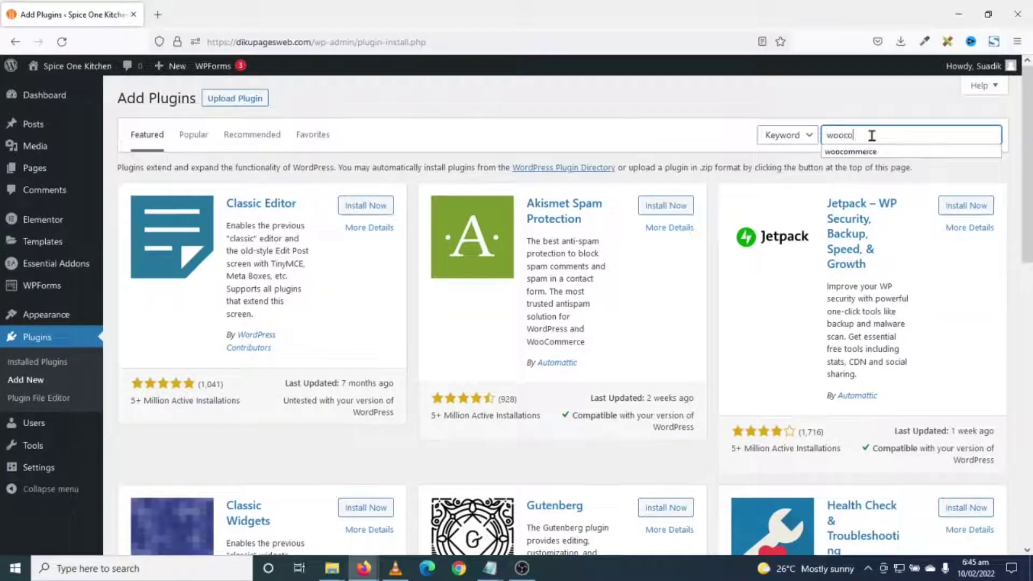
type("merrce")
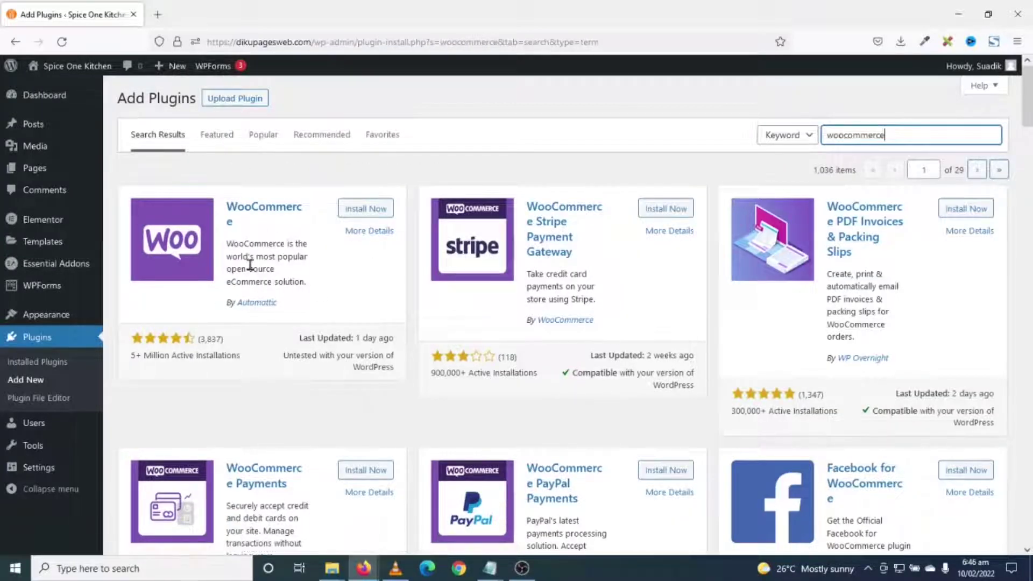
left_click(364, 209)
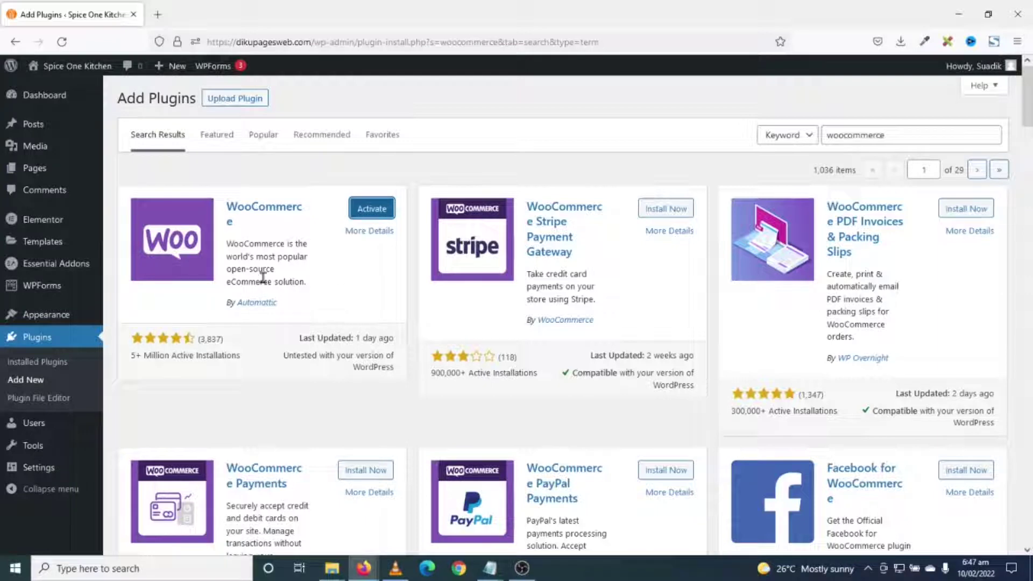
left_click_drag(909, 138, 761, 135)
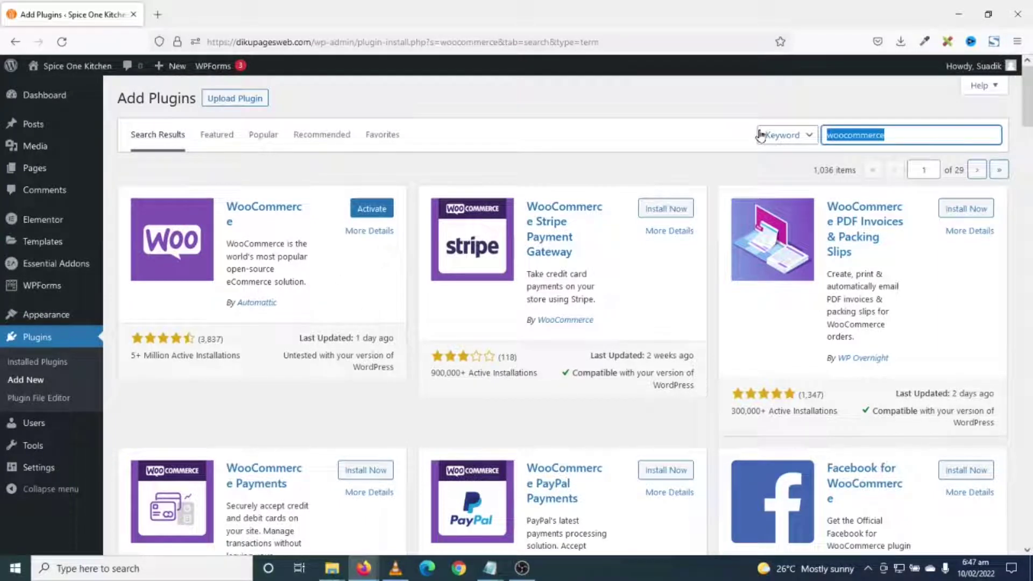
type("food store")
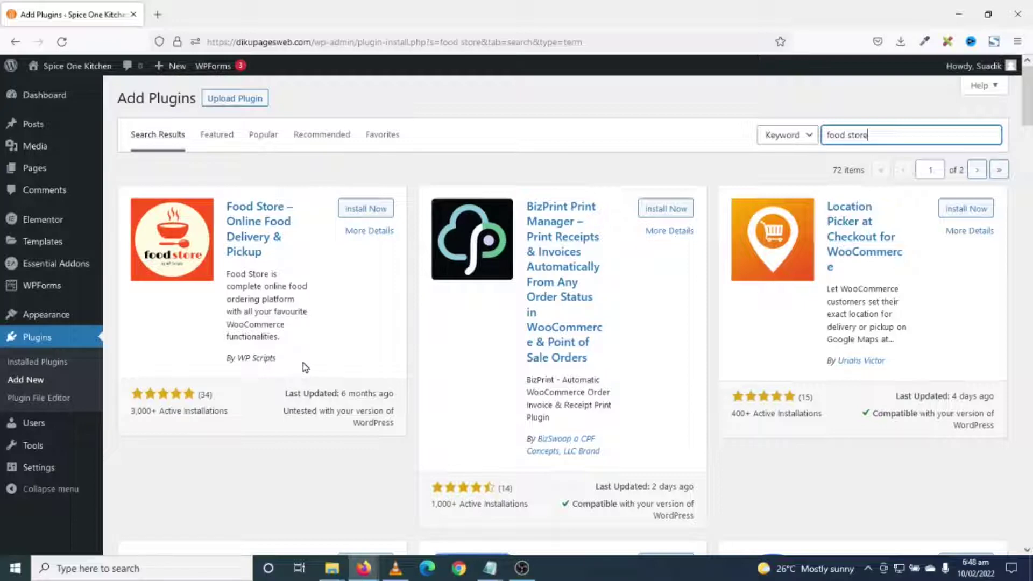
- Install Food Store, then bulk-activate Food Store and WooCommerce from Installed Plugins
left_click(366, 211)
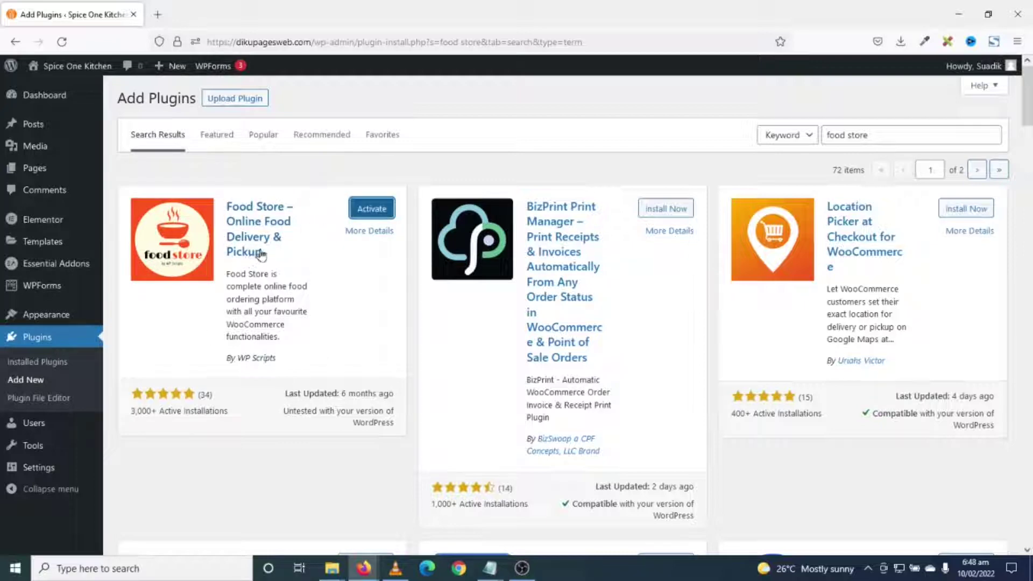
left_click(40, 366)
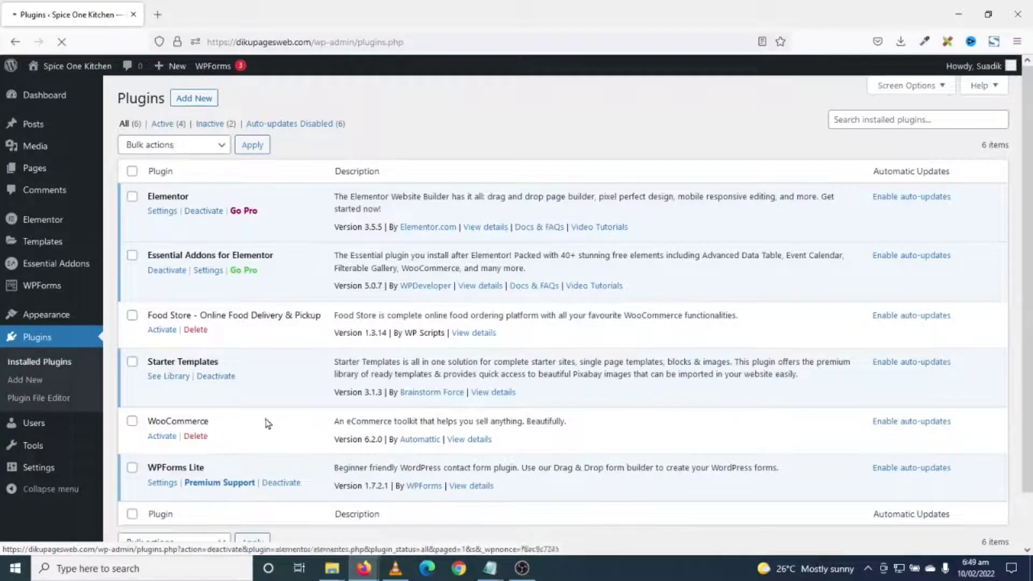
left_click(132, 315)
left_click(133, 423)
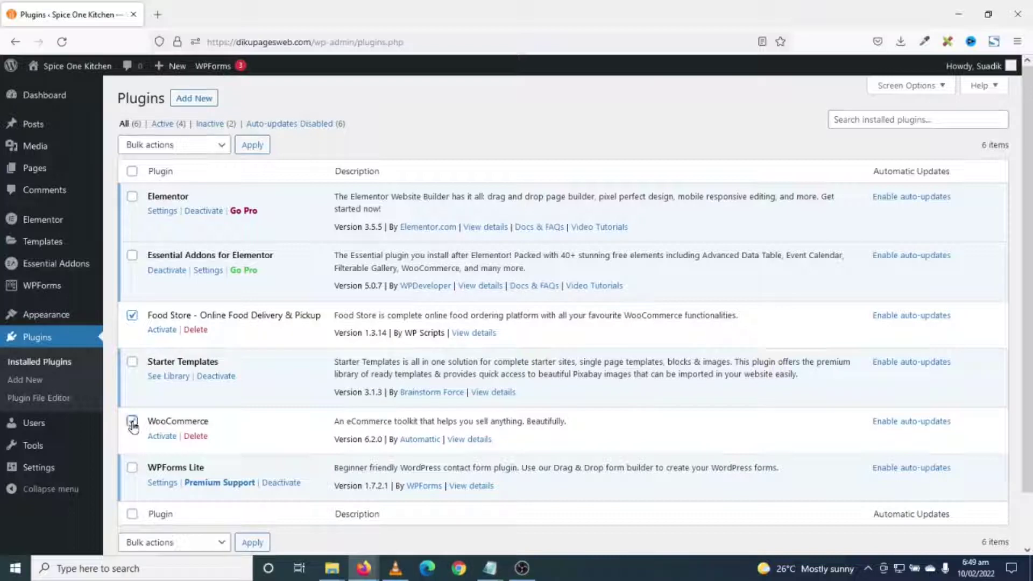
left_click(181, 150)
left_click(178, 183)
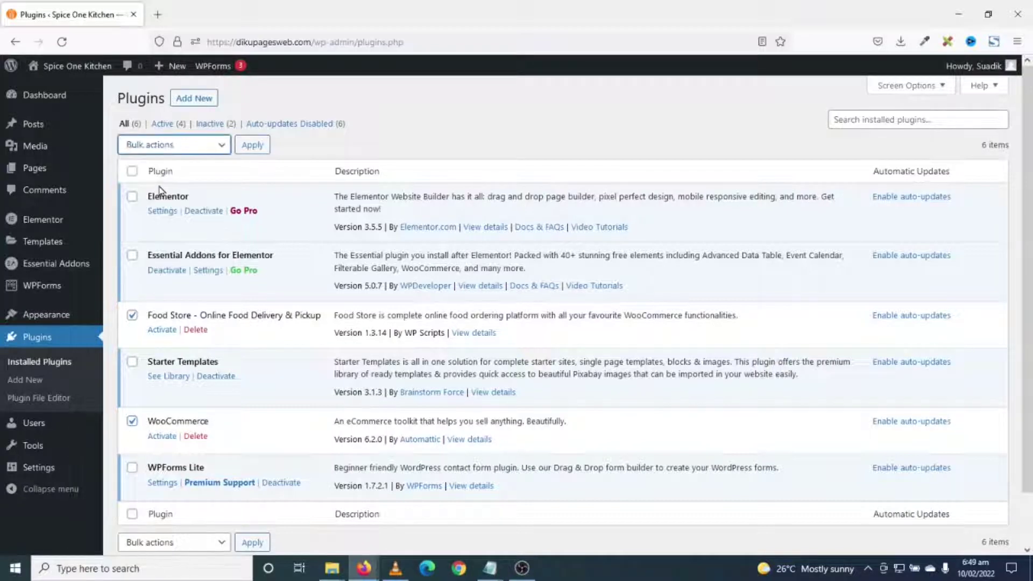
left_click(268, 151)
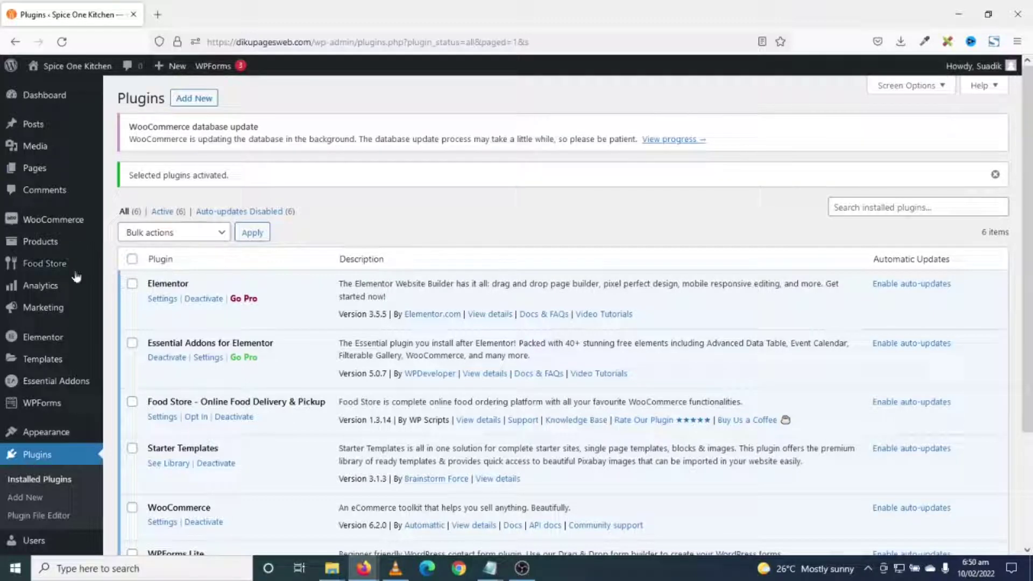
left_click(33, 264)
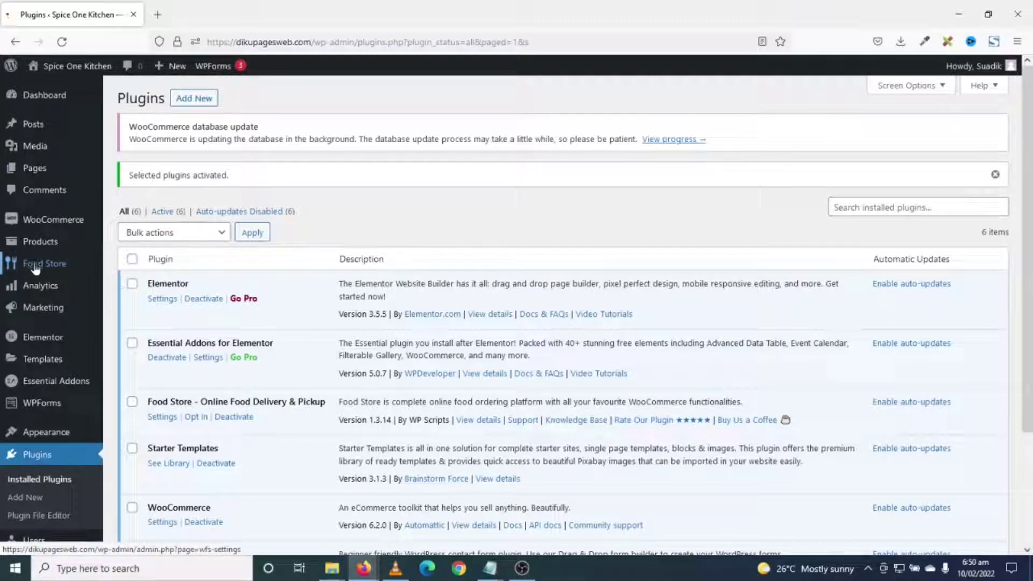
- Skip the Food Store opt-in and keep the Purchase Button Redirect set to Cart
left_click(396, 270)
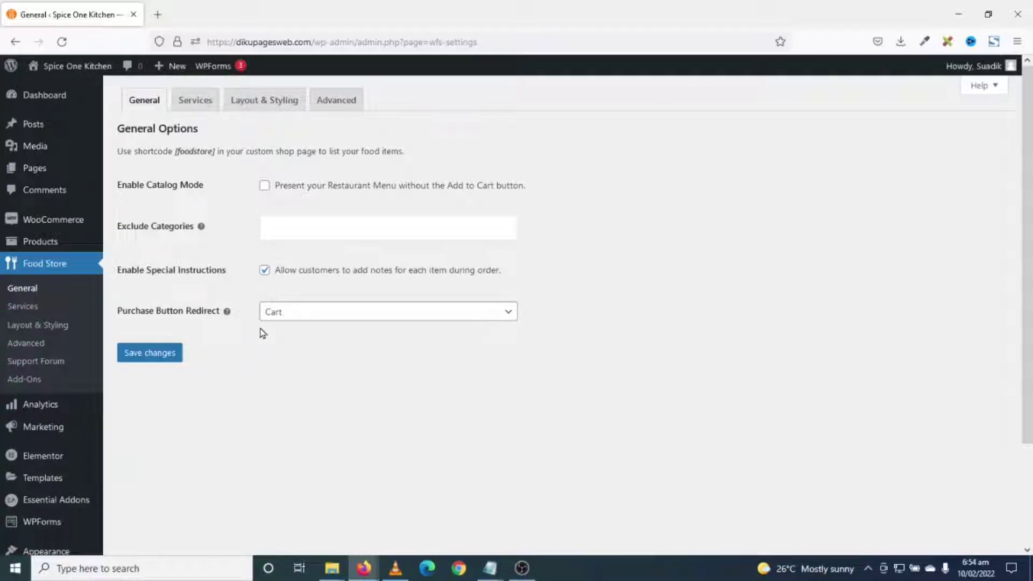
left_click(296, 315)
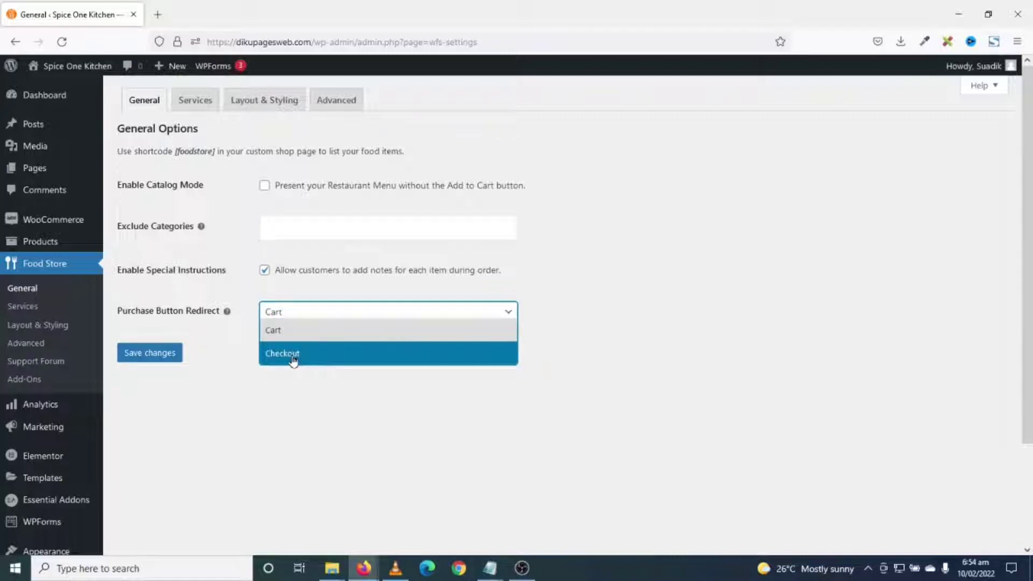
left_click(281, 402)
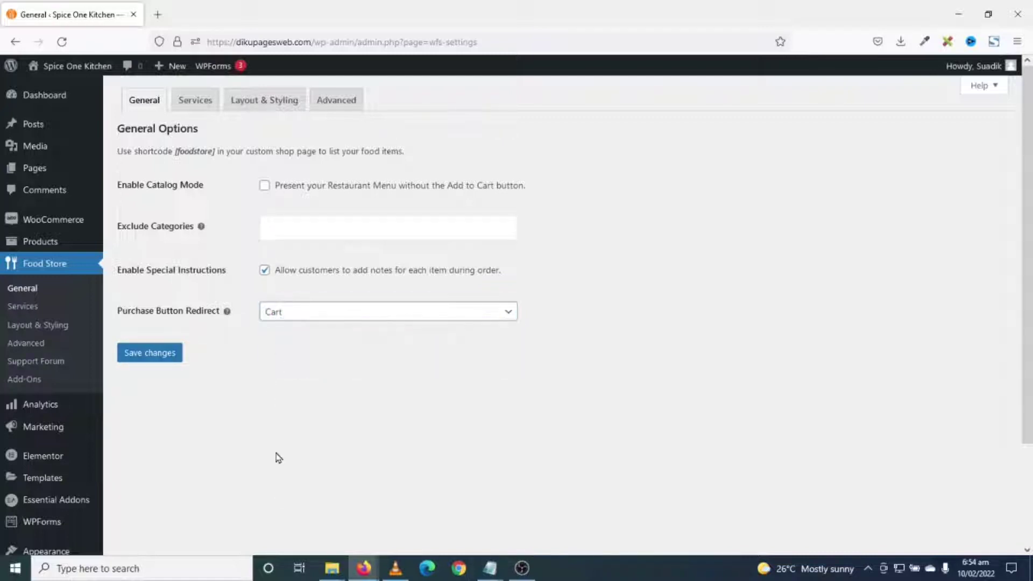
left_click(195, 101)
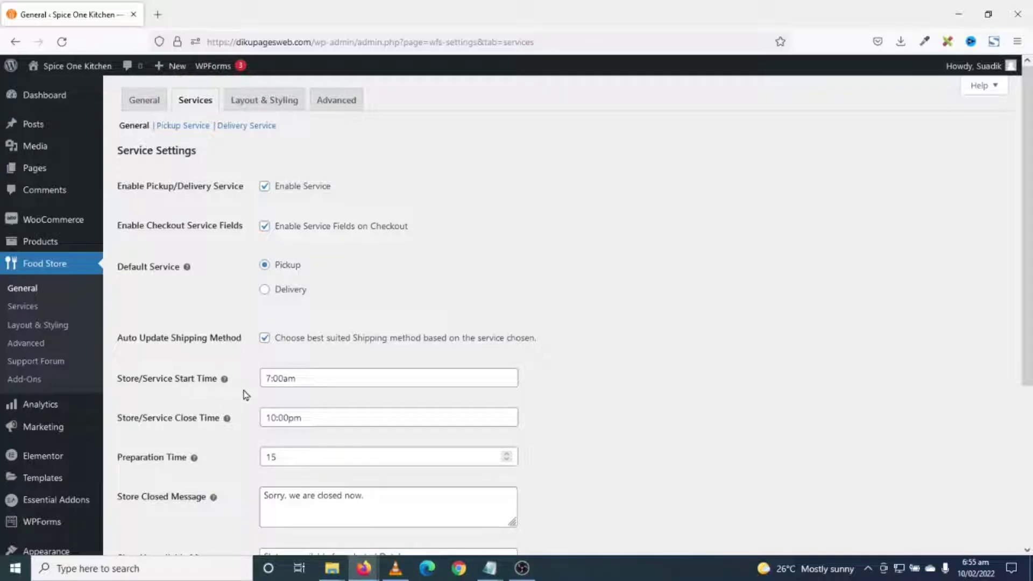
- Set the Food Store hours to a 6:30am start and a 5:00pm close
left_click(362, 378)
left_click_drag(357, 378, 241, 382)
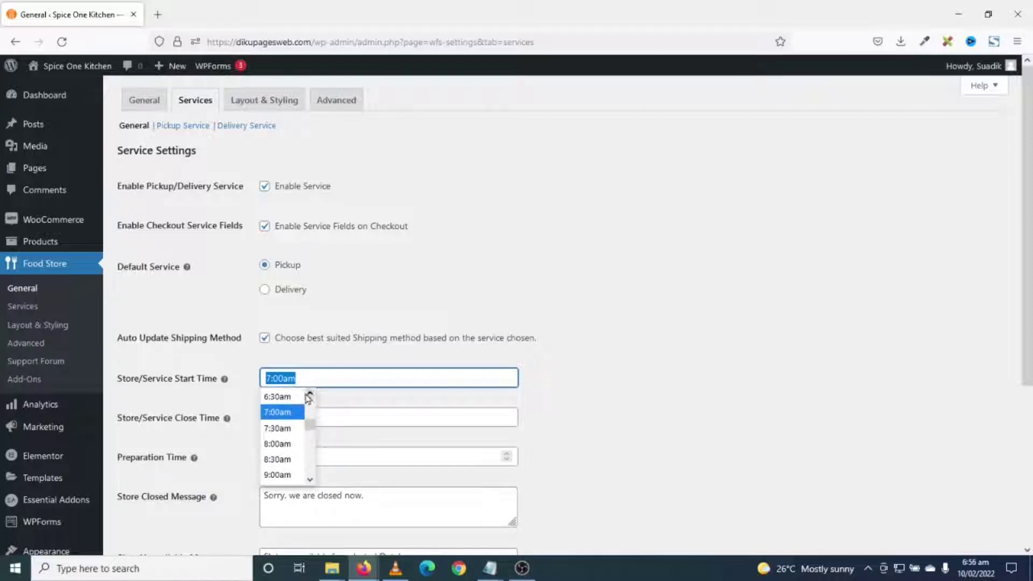
left_click(278, 396)
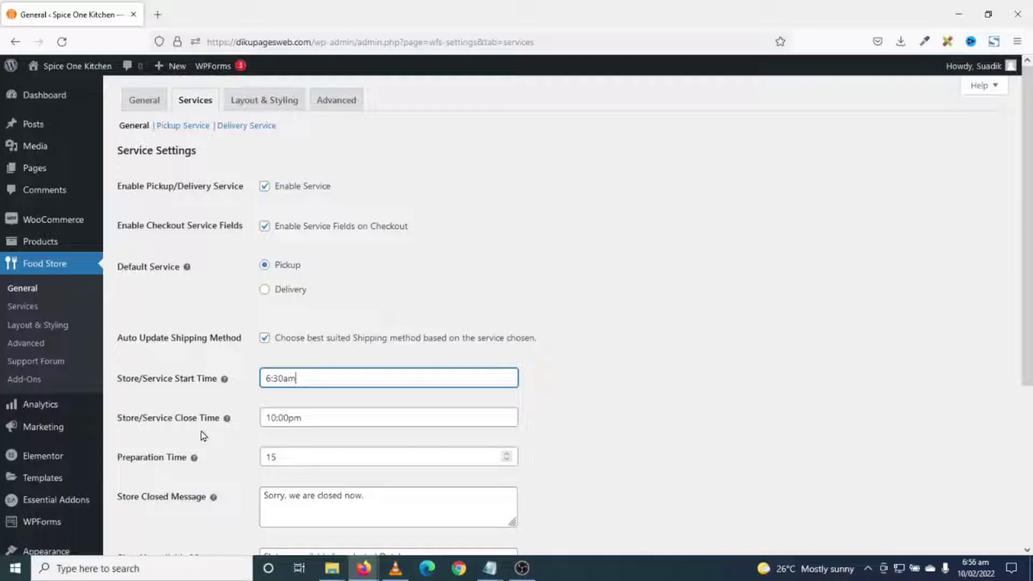
left_click(316, 422)
left_click(285, 445)
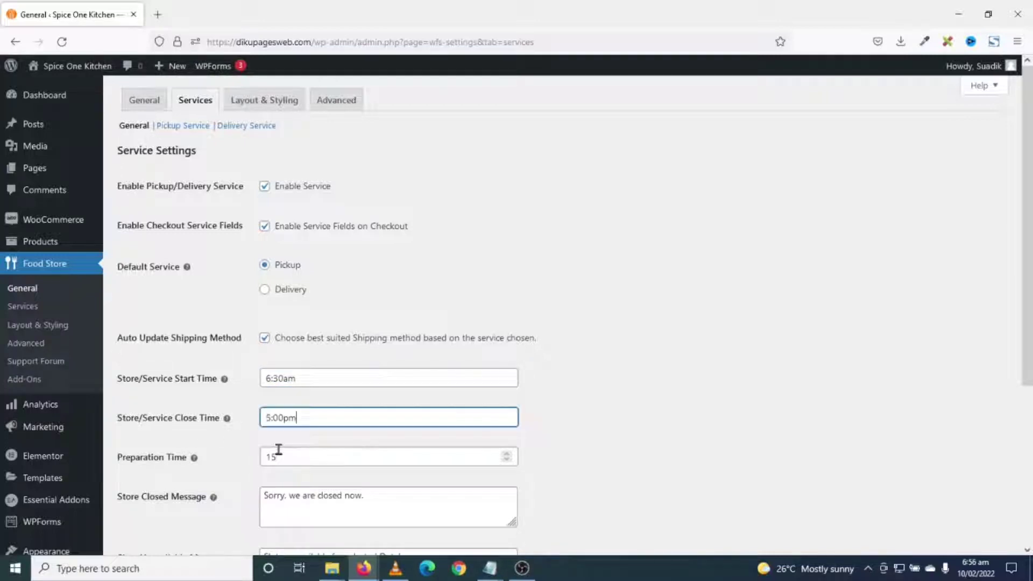
- Change the preparation time from 15 to 30
scroll(318, 451, "down", 1)
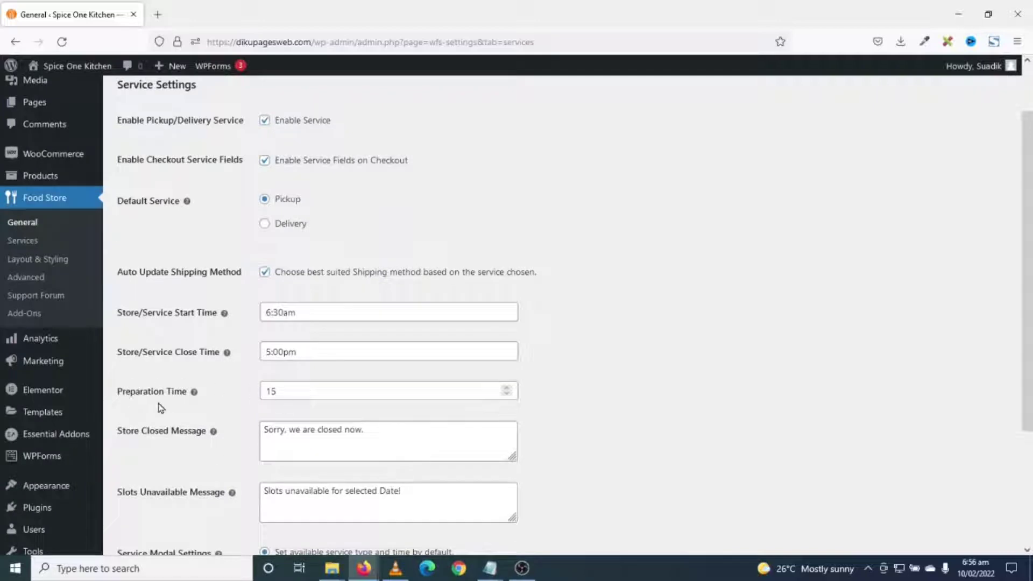
left_click(302, 394)
left_click_drag(302, 394, 247, 391)
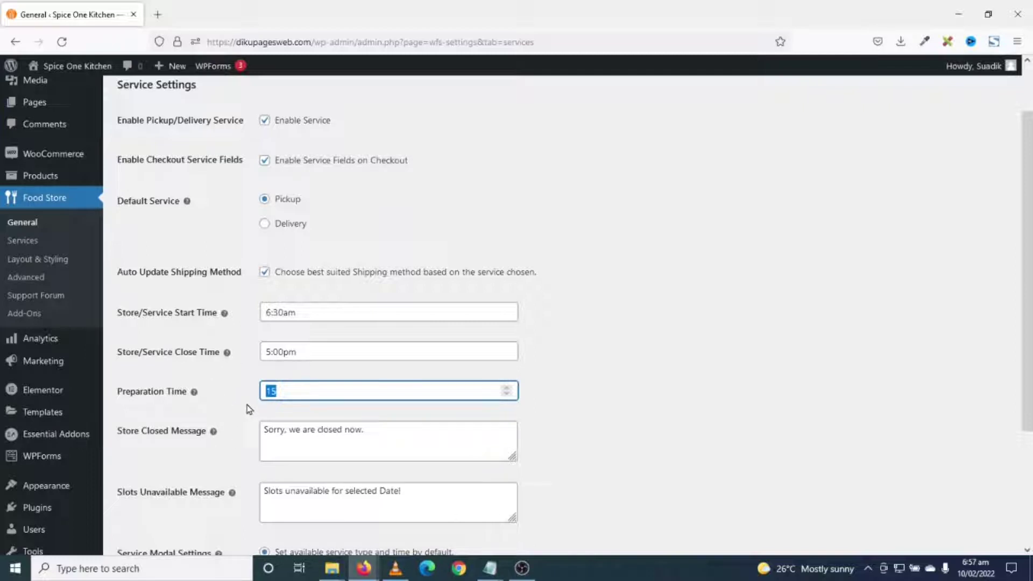
left_click_drag(297, 393, 250, 392)
type("30")
left_click_drag(385, 433, 231, 422)
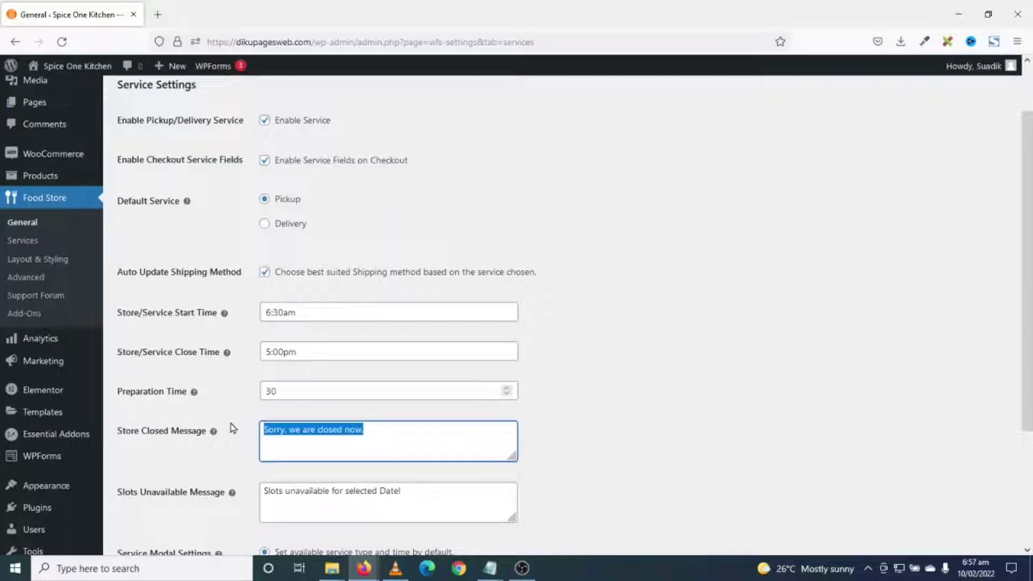
scroll(407, 376, "down", 2)
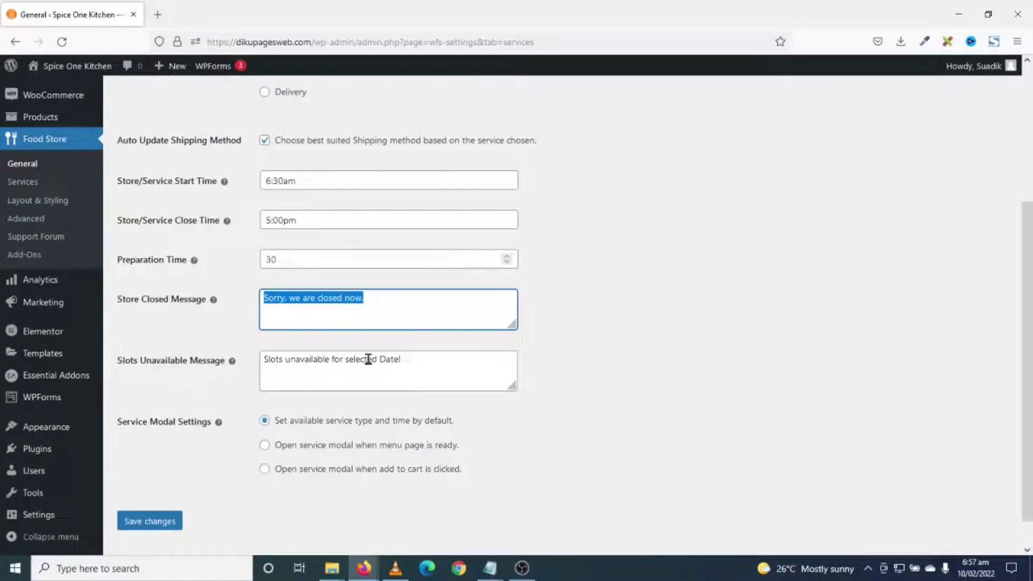
- Choose 'Open service modal when add to cart is clicked' and save the service settings
left_click(369, 359)
left_click(376, 320)
left_click(352, 513)
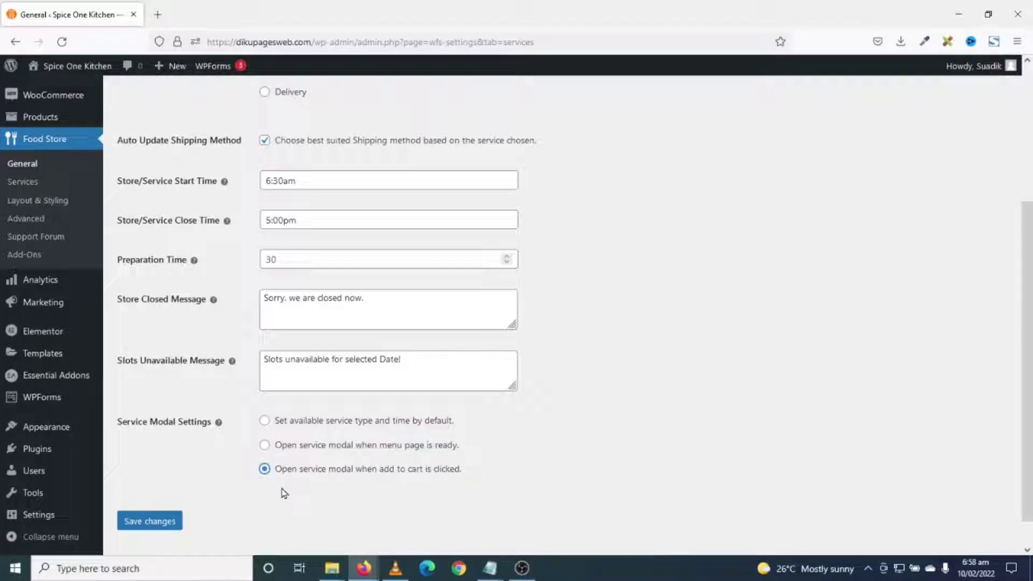
left_click(153, 524)
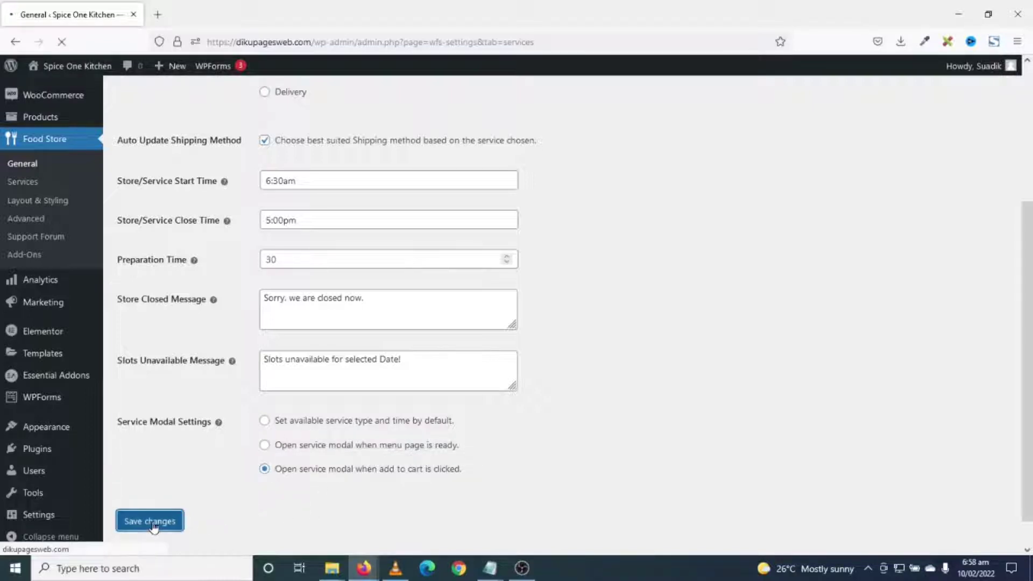
left_click(178, 127)
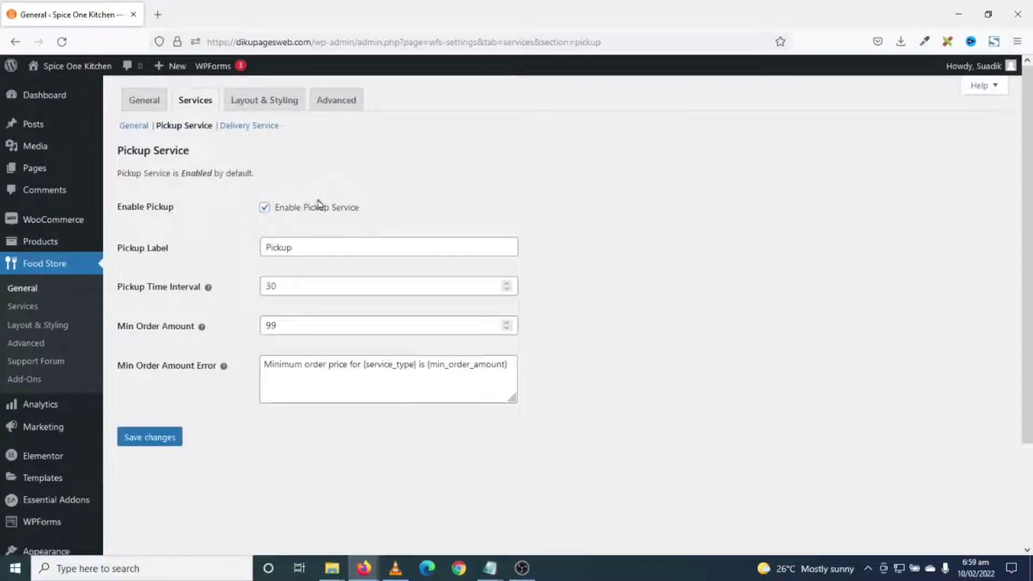
- Change the pickup Min Order Amount from 99 to 10, keep the 30 interval, and save
left_click_drag(315, 247, 234, 244)
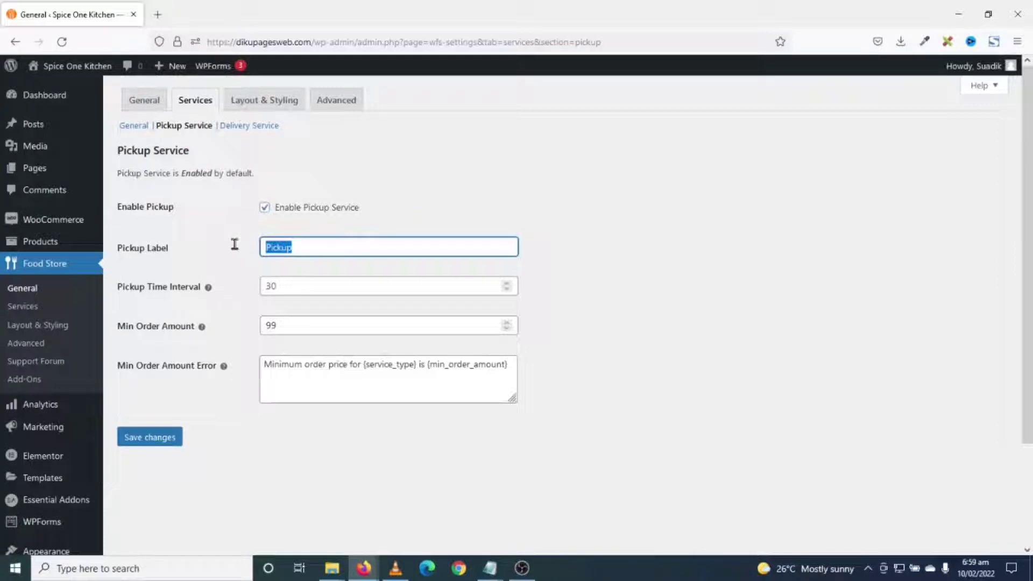
left_click(319, 286)
left_click_drag(286, 286, 248, 286)
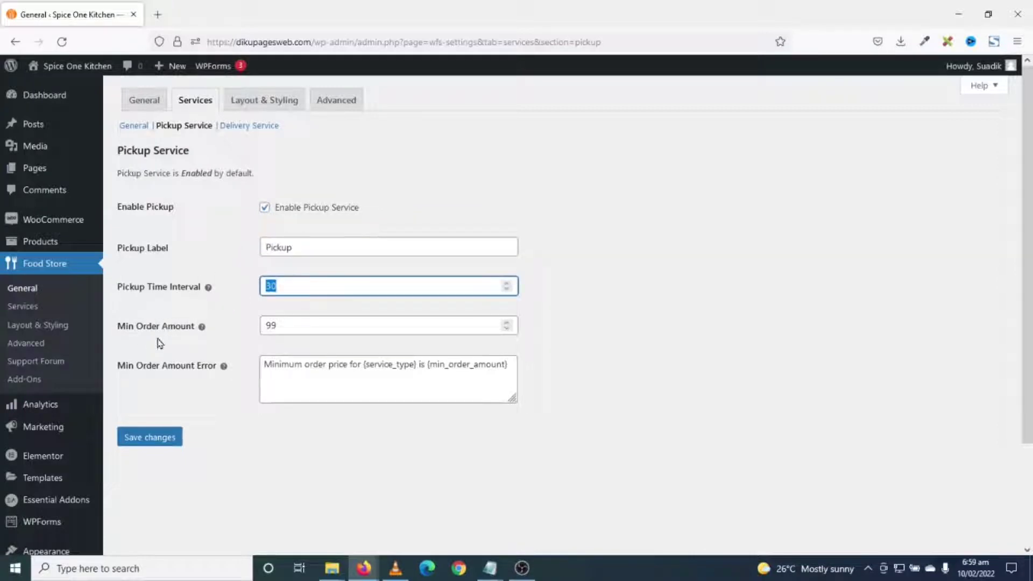
left_click(316, 326)
left_click_drag(317, 325, 248, 325)
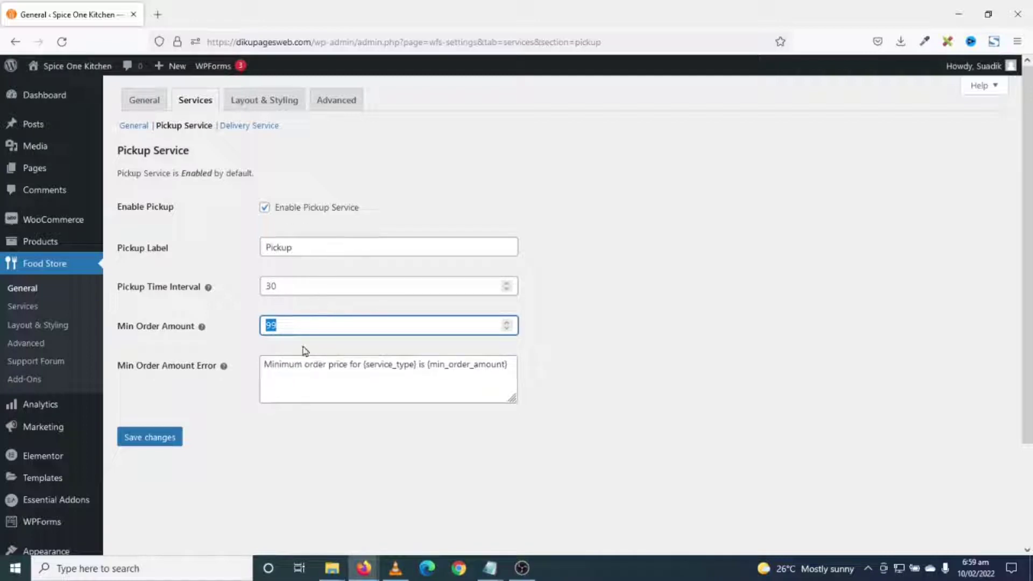
left_click(307, 328)
left_click_drag(318, 287, 235, 283)
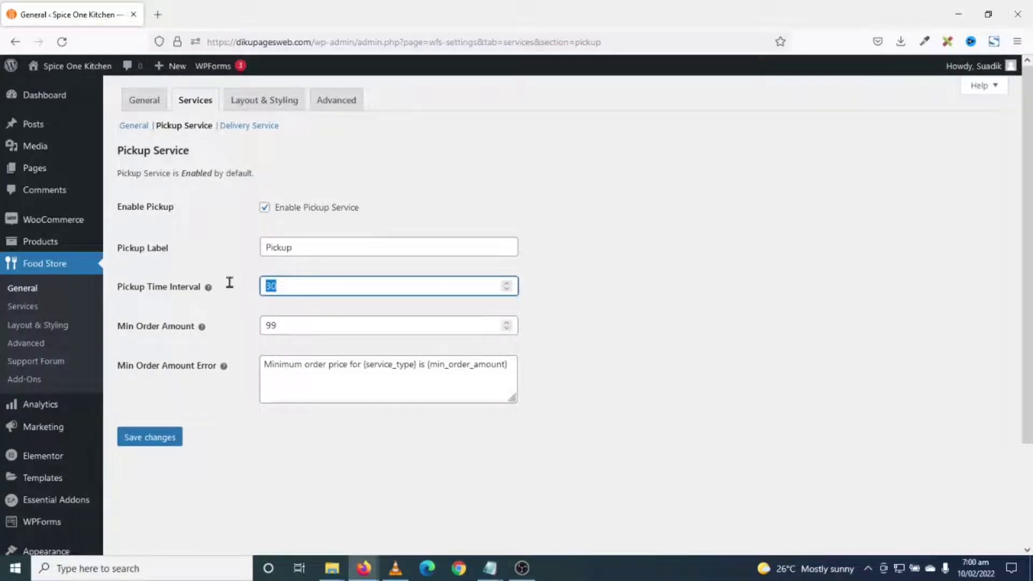
left_click_drag(287, 325, 235, 322)
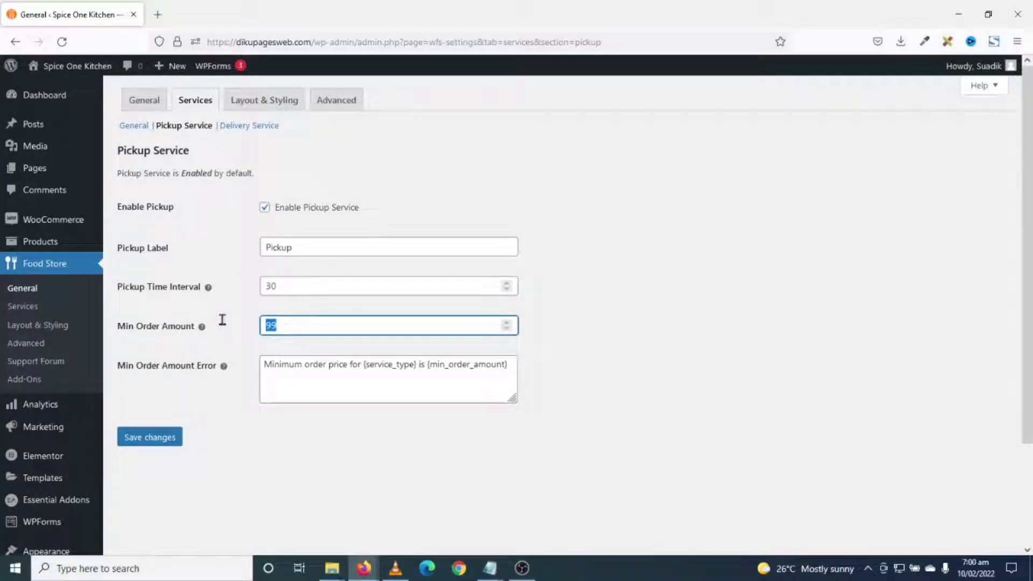
type("10")
left_click_drag(308, 322, 211, 319)
left_click(159, 448)
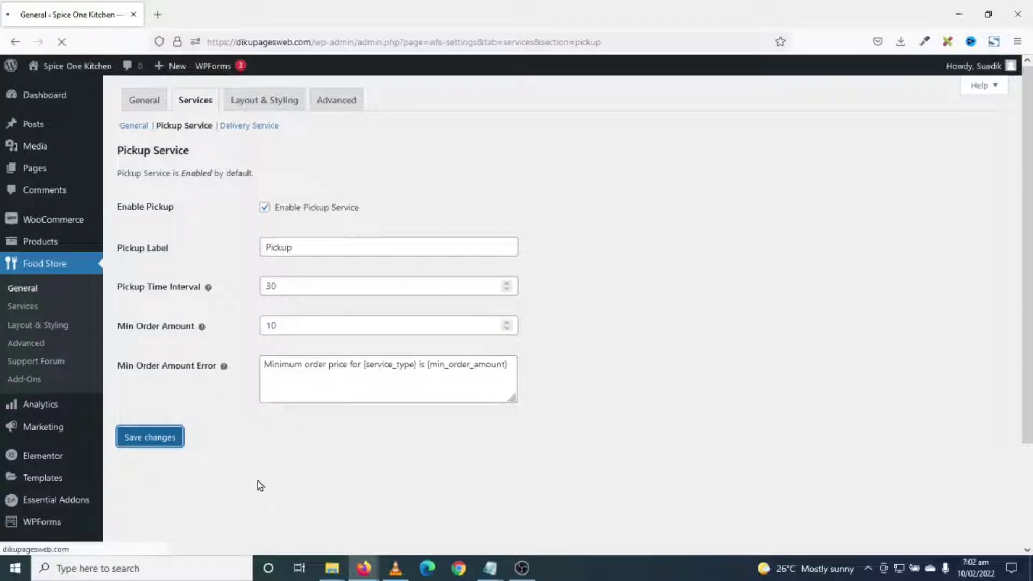
left_click(250, 125)
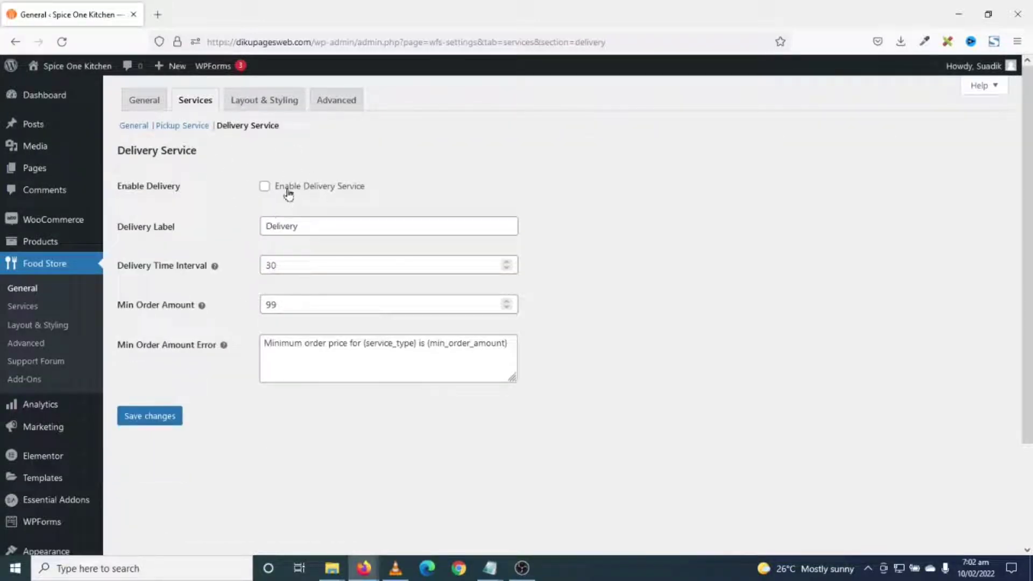
- Enable Food Store delivery with a 30 time interval and a 50 minimum order amount, and save
left_click(322, 227)
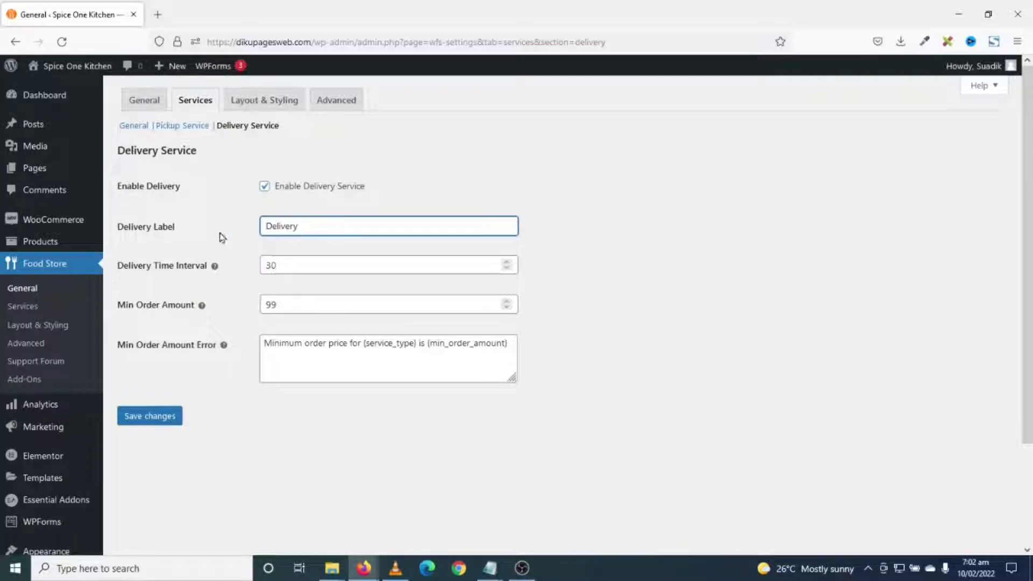
left_click(294, 266)
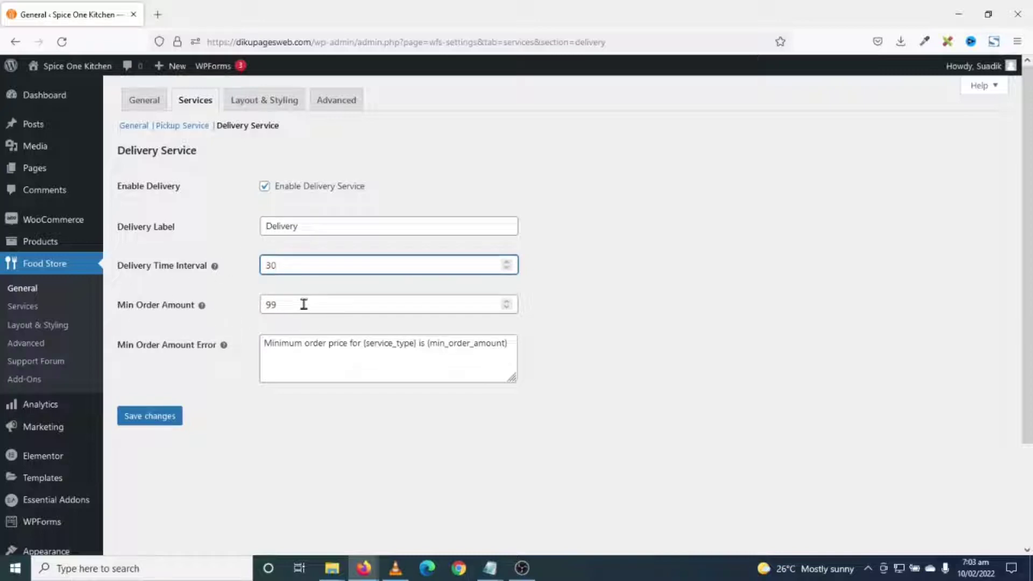
left_click_drag(308, 304, 244, 297)
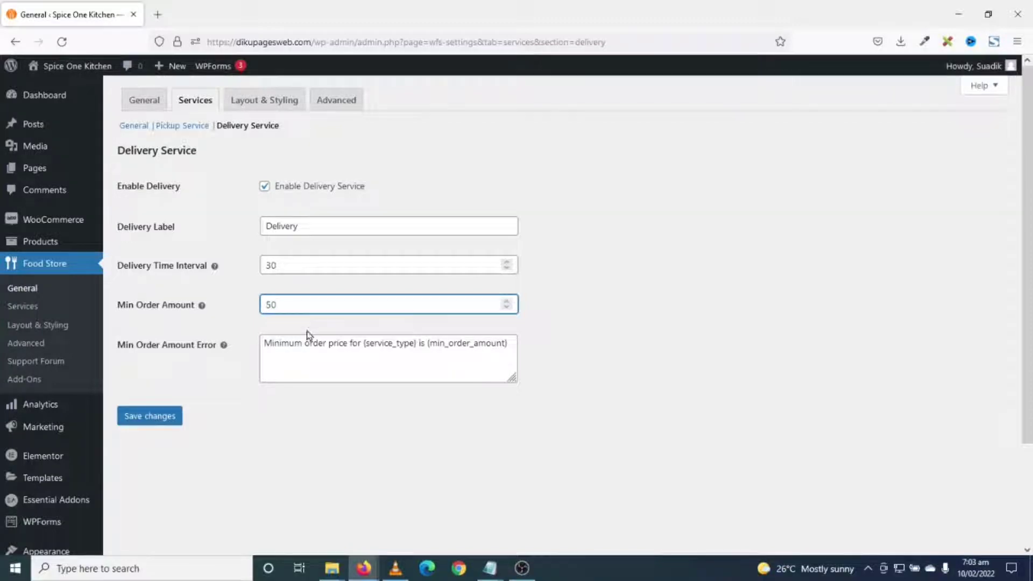
left_click(156, 420)
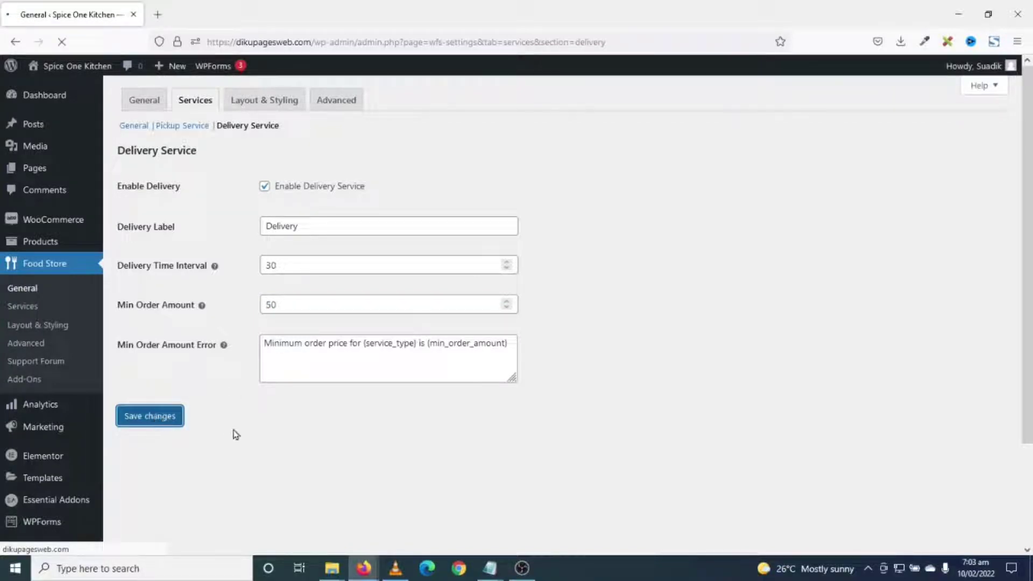
left_click(263, 106)
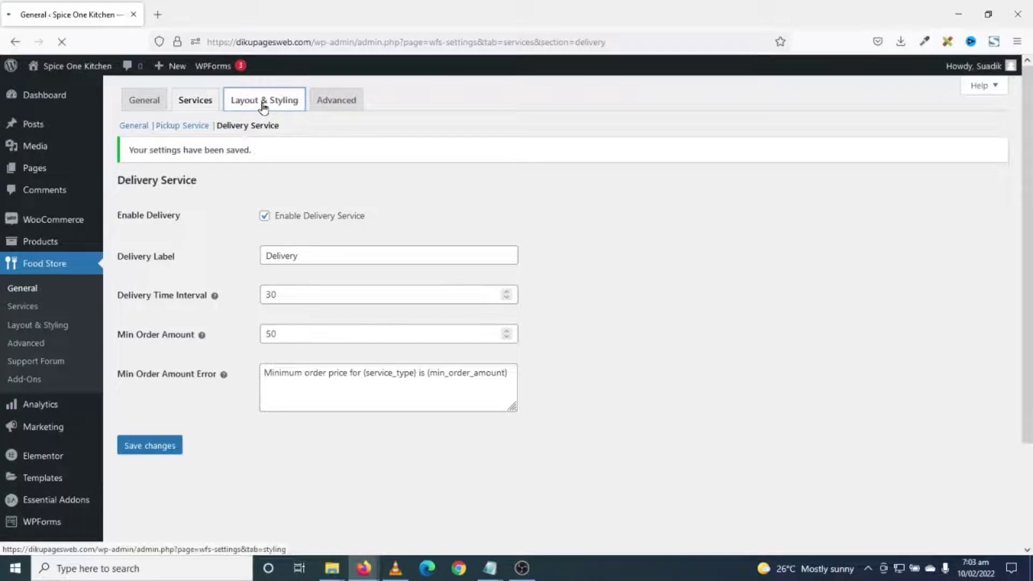
- Show the menu in two columns with per-category item counts and Medium food images, then save
left_click(323, 195)
left_click(297, 237)
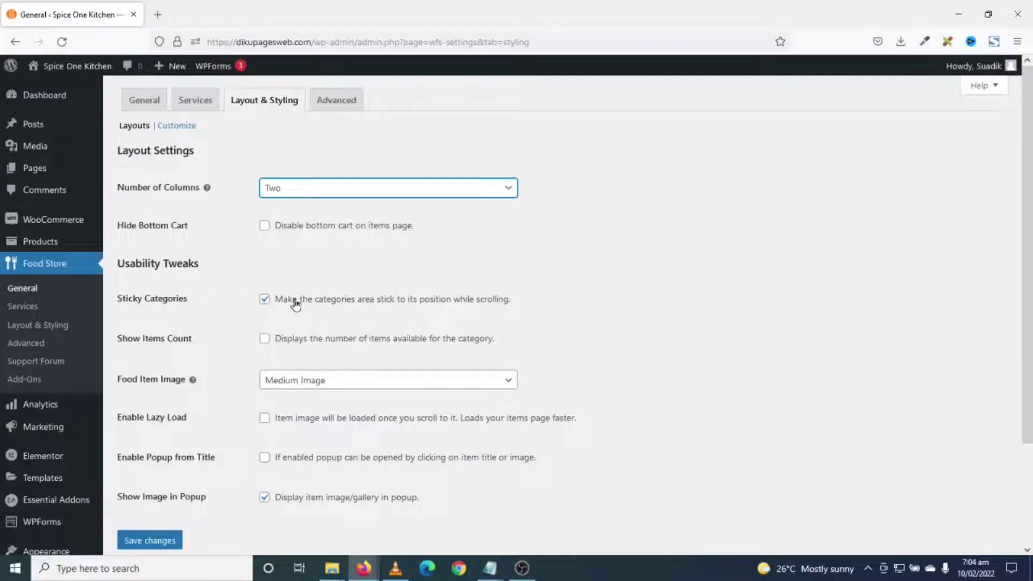
left_click(264, 340)
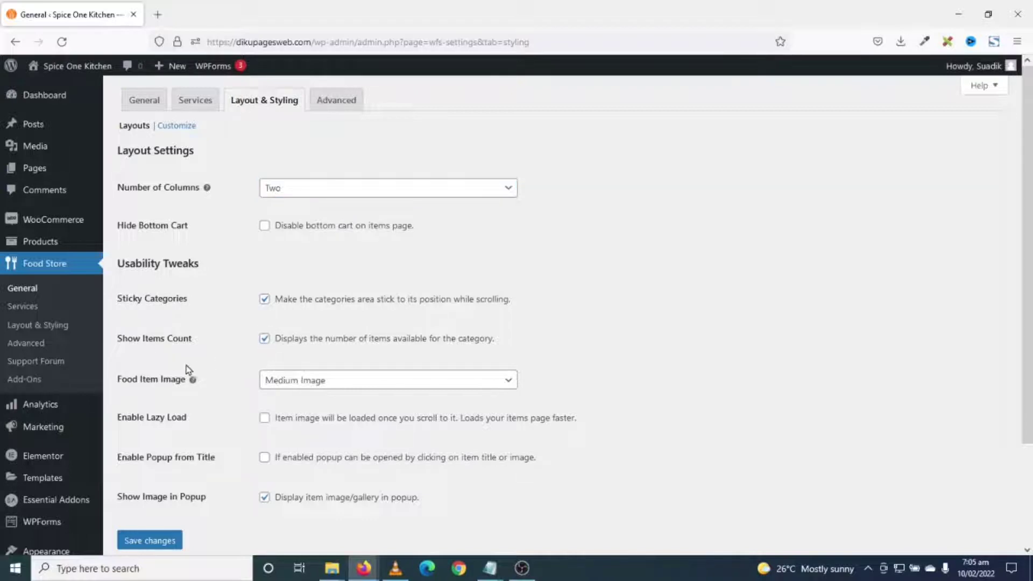
left_click(311, 386)
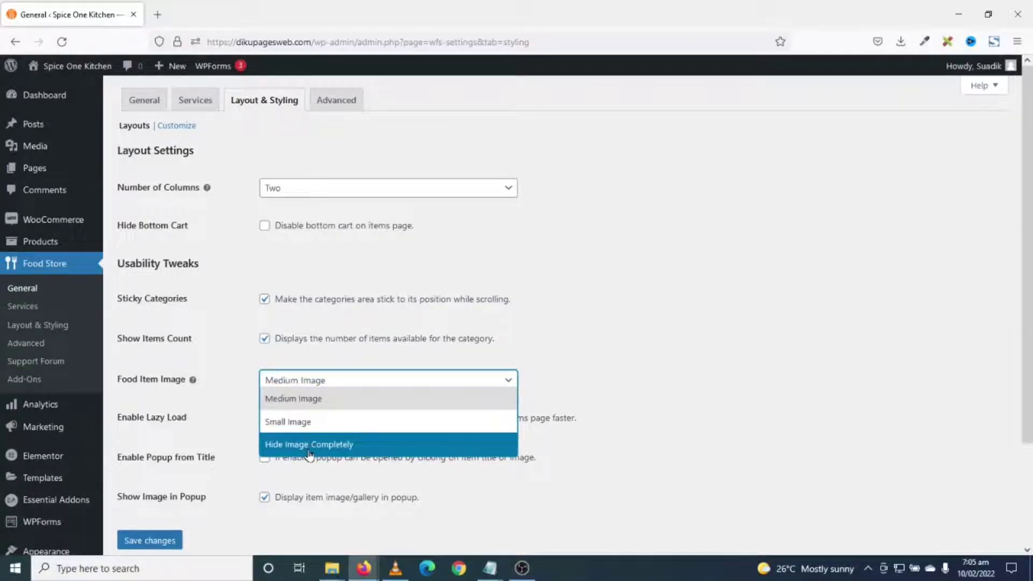
left_click(235, 392)
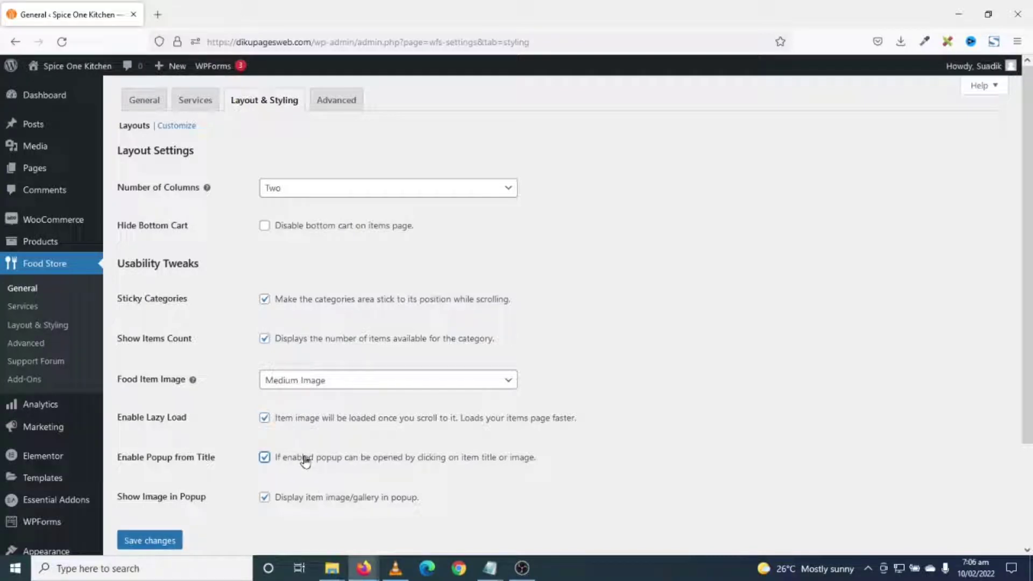
left_click(148, 540)
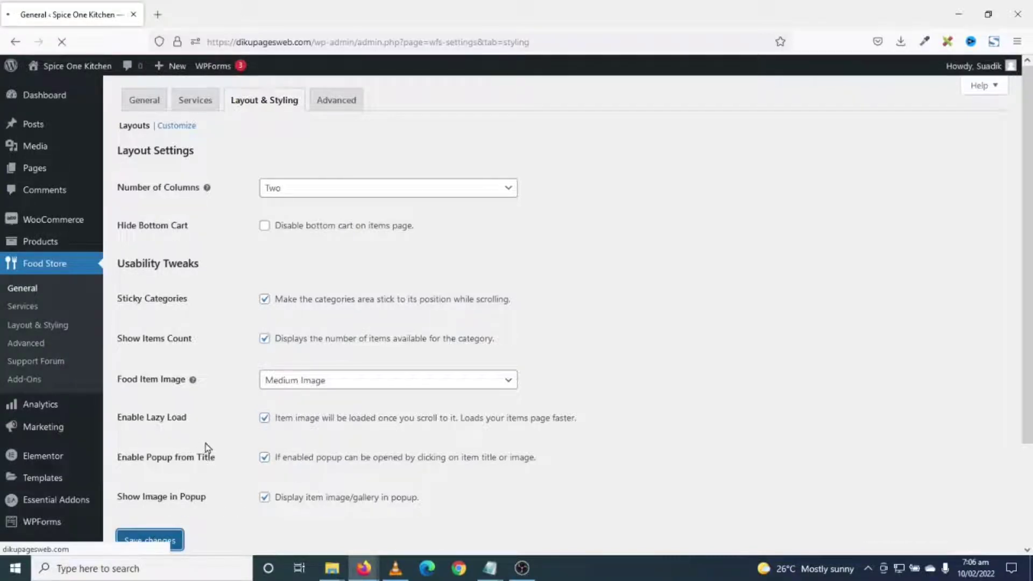
left_click(179, 127)
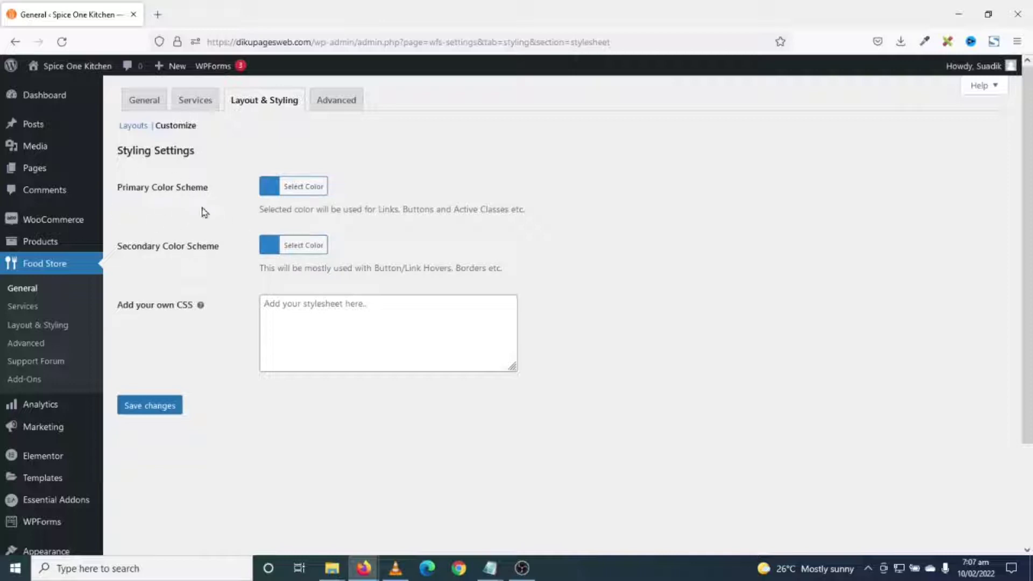
- Sample the orange tagline colour #FF770F from the live homepage in a new tab
right_click(79, 66)
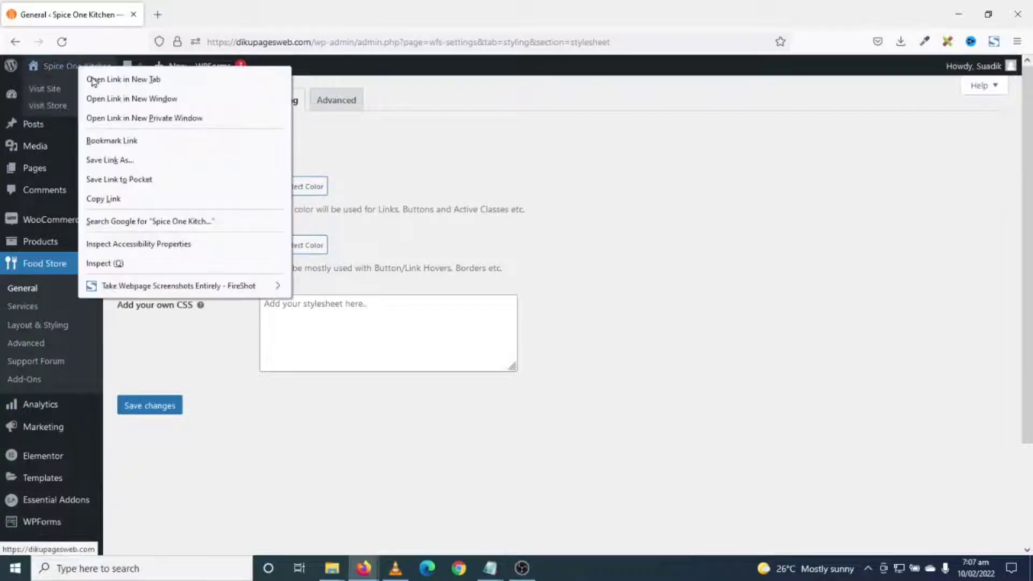
left_click(127, 79)
left_click(185, 16)
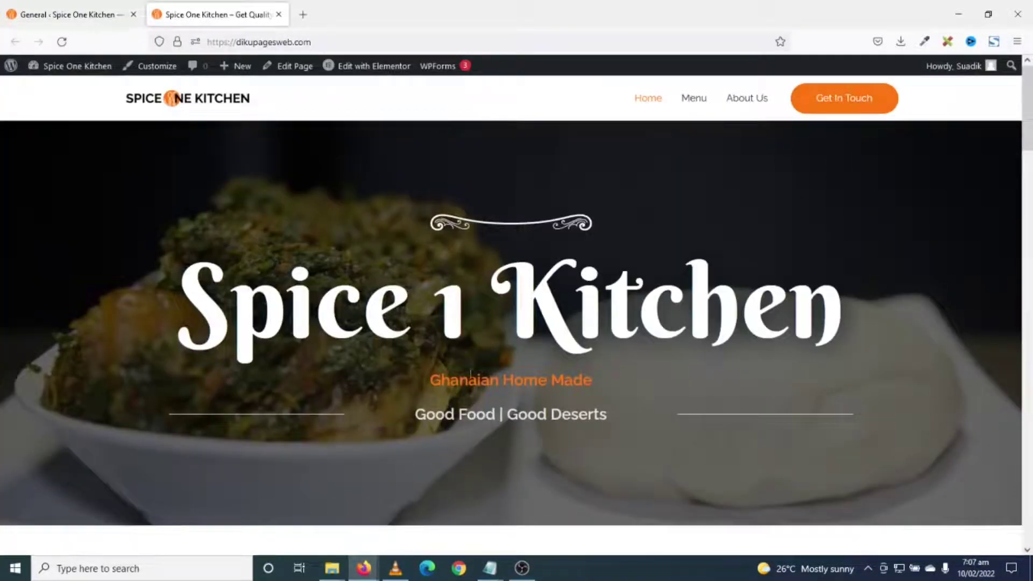
left_click(925, 42)
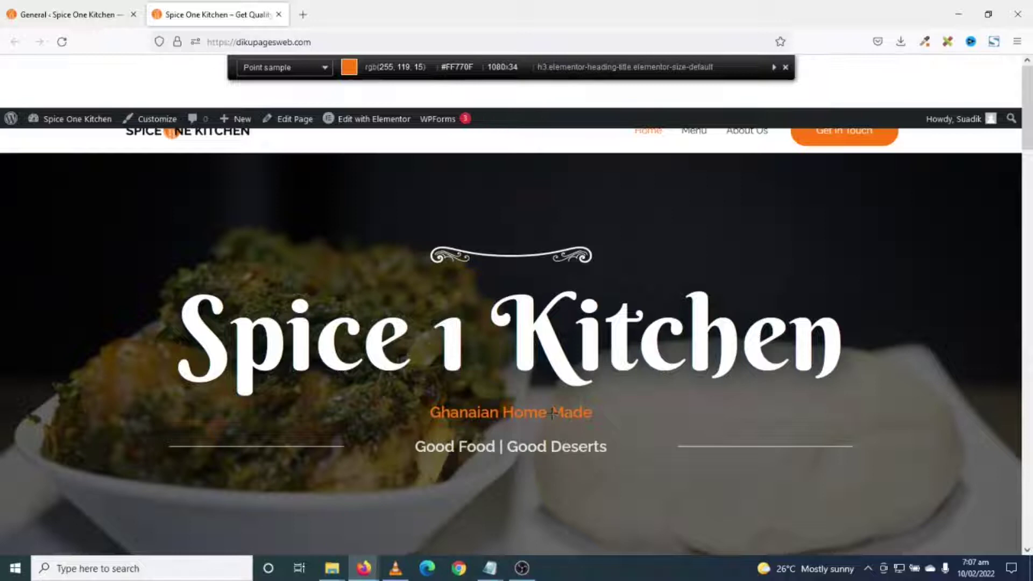
scroll(553, 413, "up", 3)
left_click(530, 337)
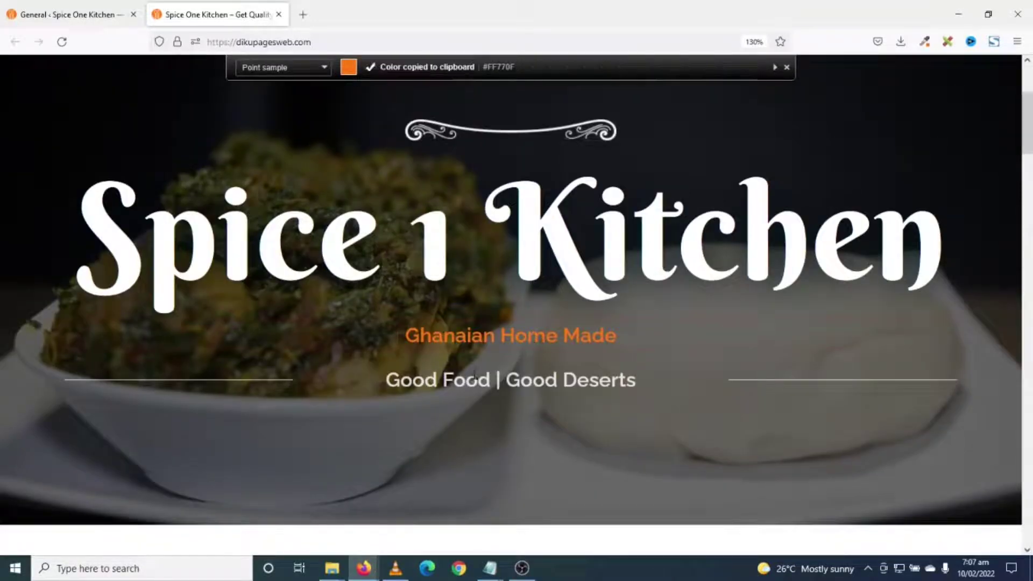
scroll(156, 108, "down", 3)
left_click(279, 14)
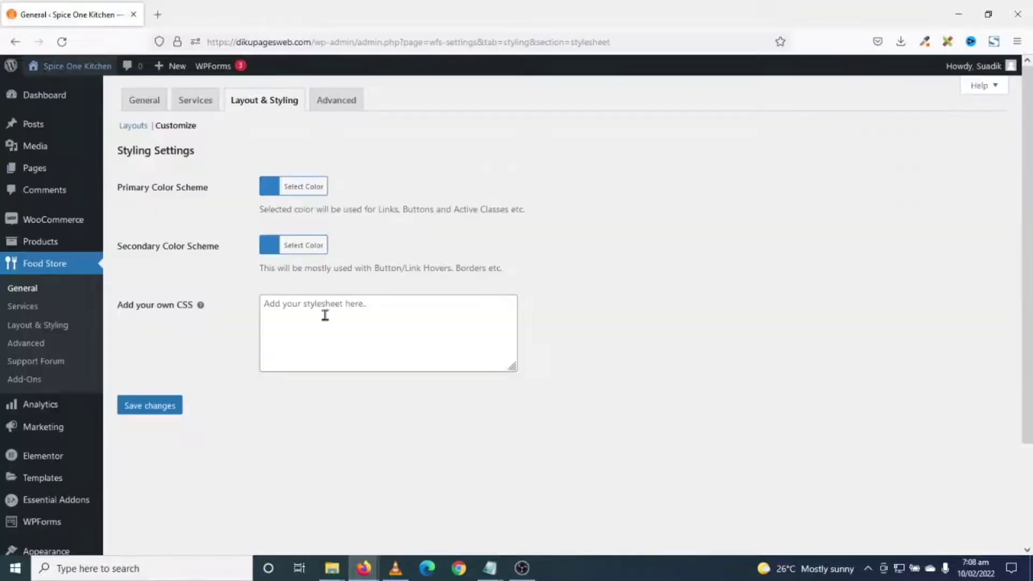
- Paste #ff770f into both the Primary and Secondary Color Scheme pickers and save
left_click(273, 186)
triple_click(389, 185)
key("ctrl+v")
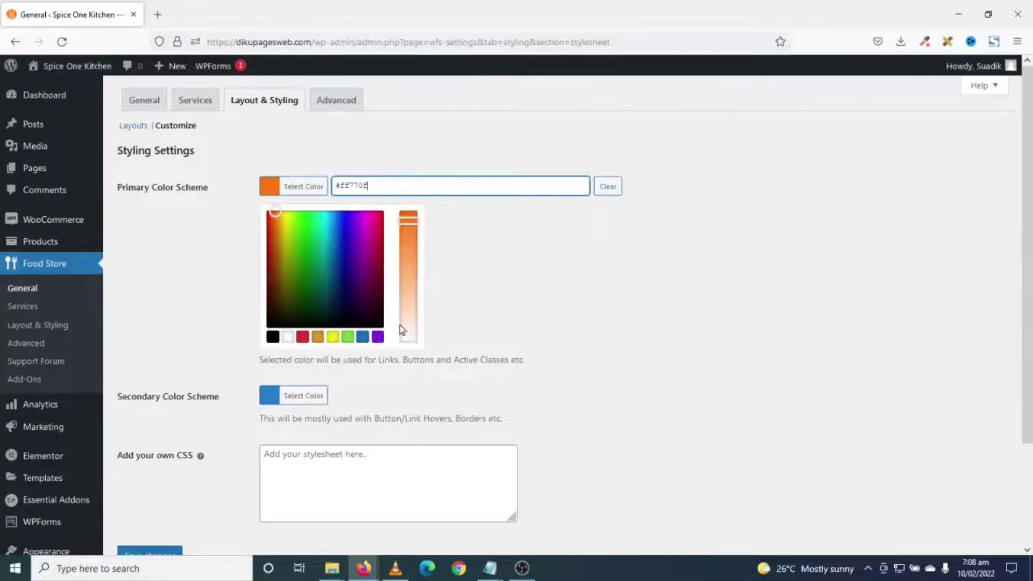
left_click(268, 396)
triple_click(385, 244)
key("ctrl+v")
left_click(233, 295)
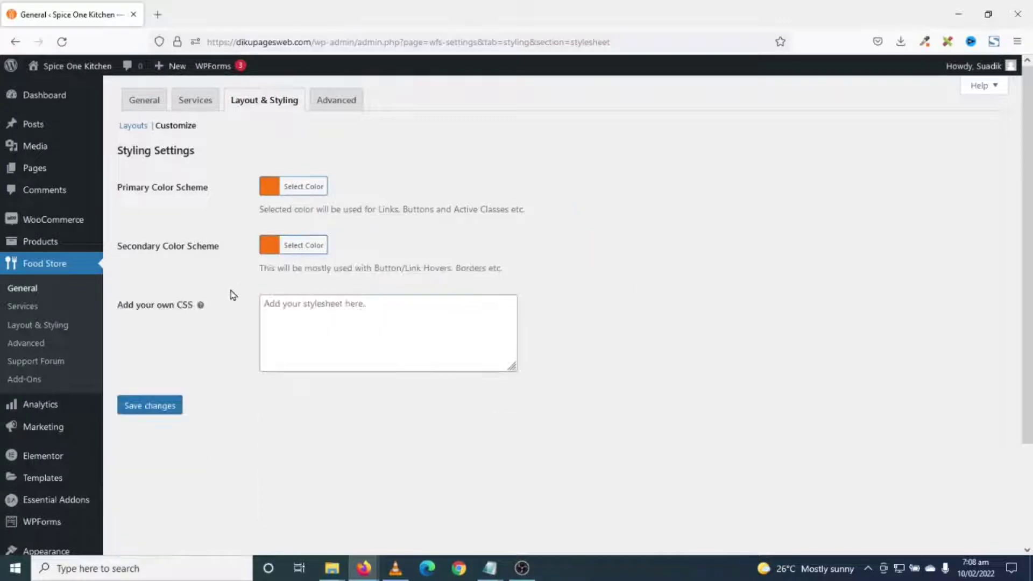
left_click(142, 412)
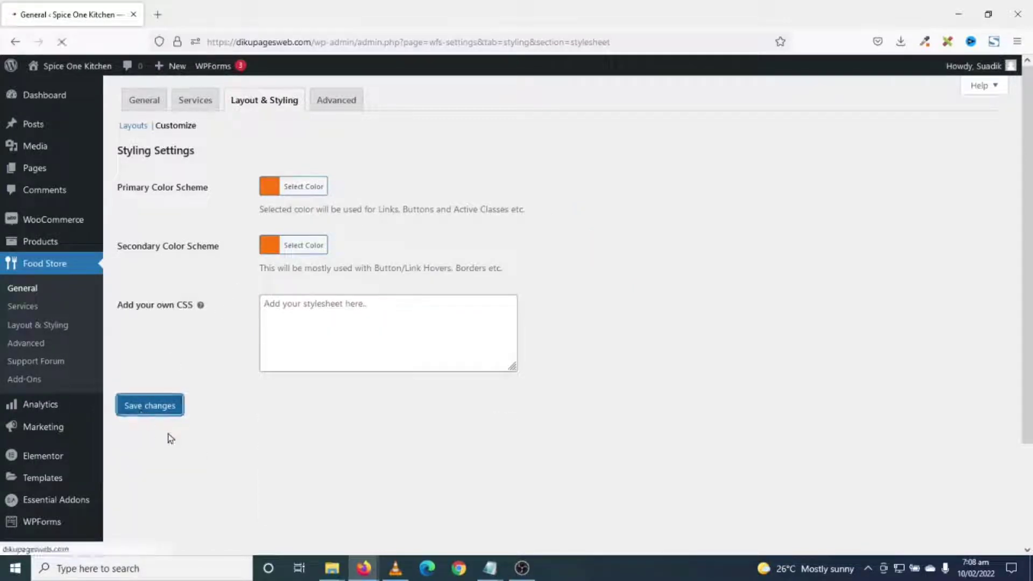
left_click(334, 101)
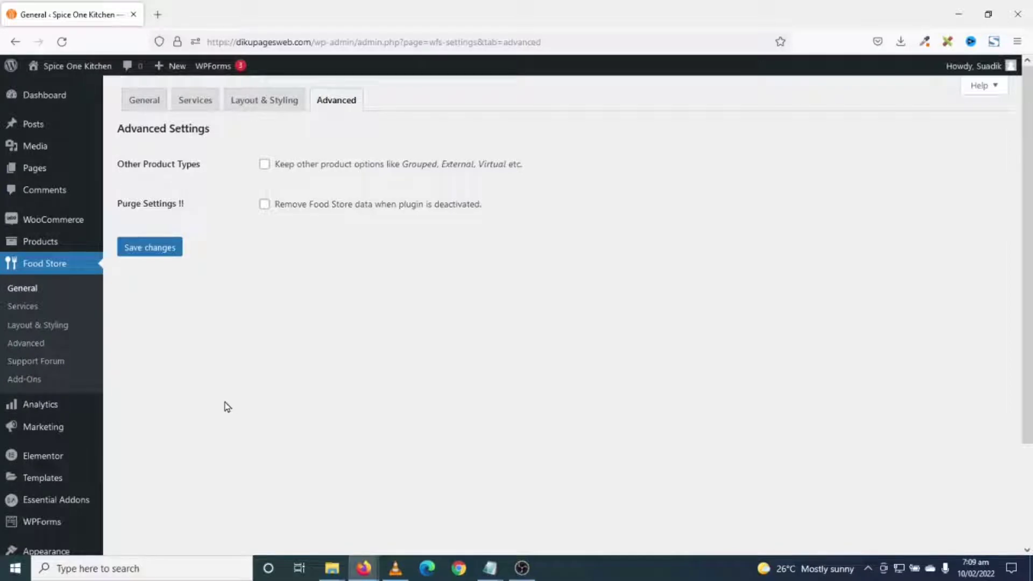
- Start a new product and open the live site's Menu page in a new tab
mouse_move(39, 247)
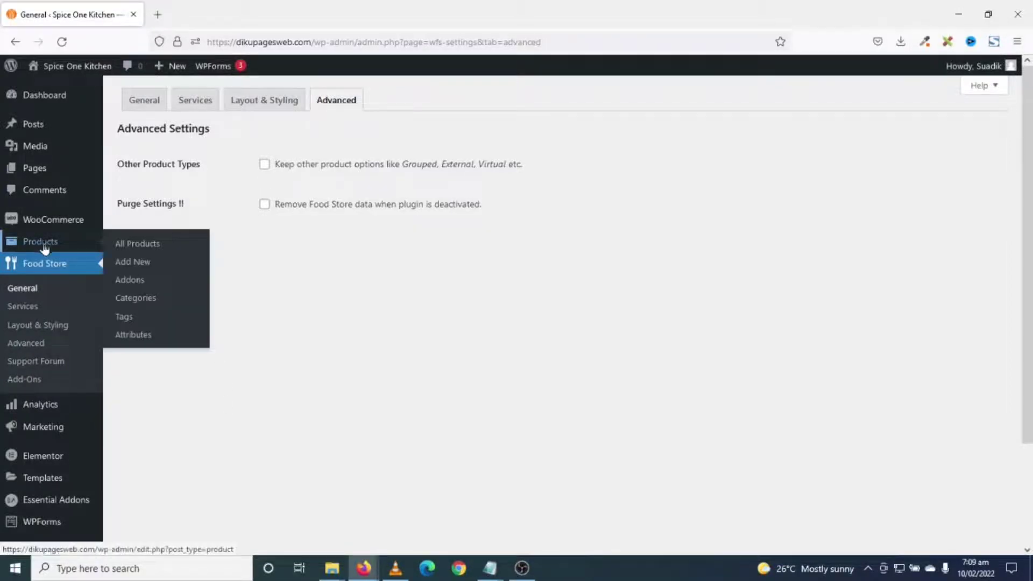
left_click(153, 266)
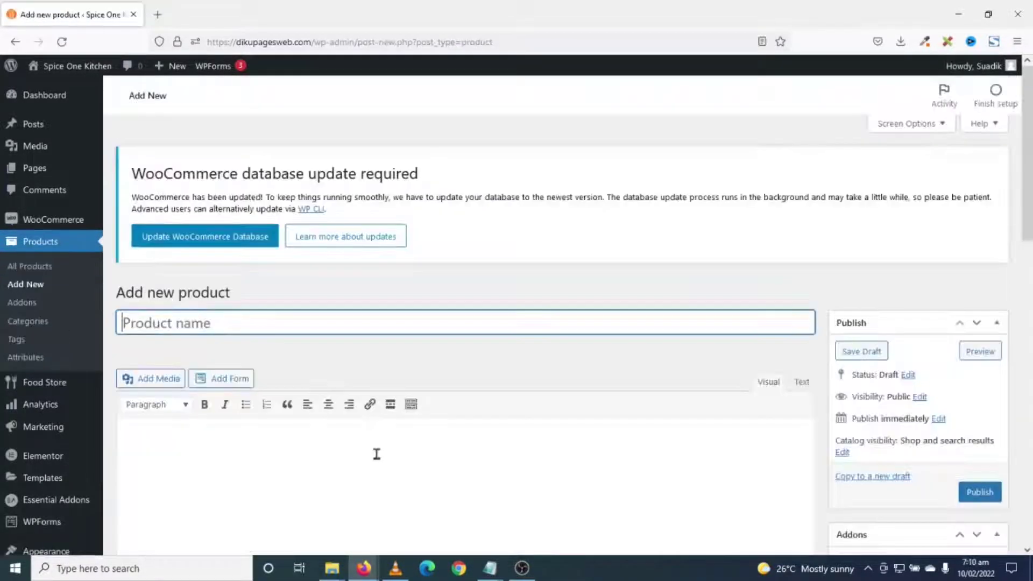
right_click(69, 63)
left_click(102, 78)
left_click(189, 12)
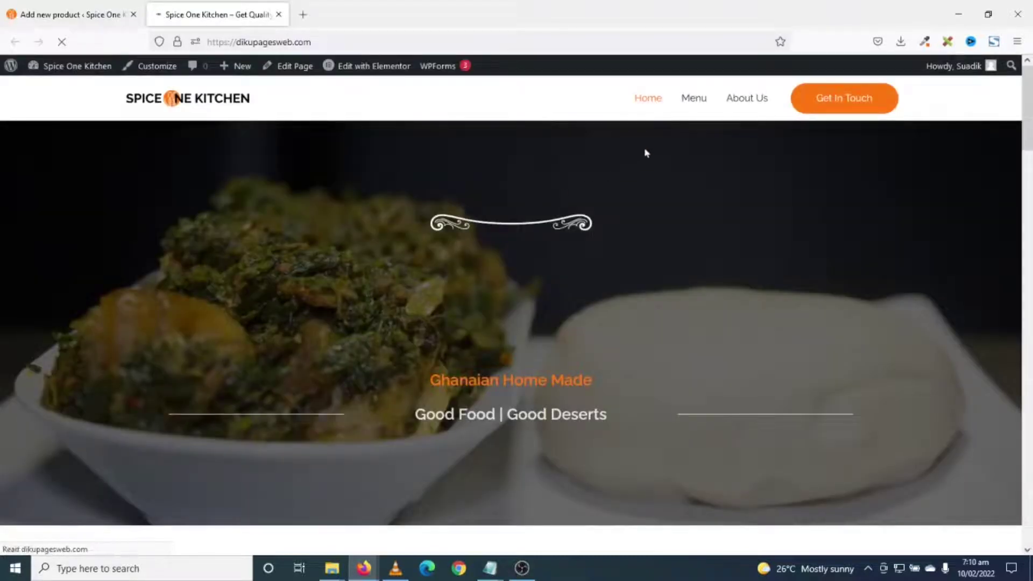
left_click(684, 103)
scroll(638, 224, "down", 15)
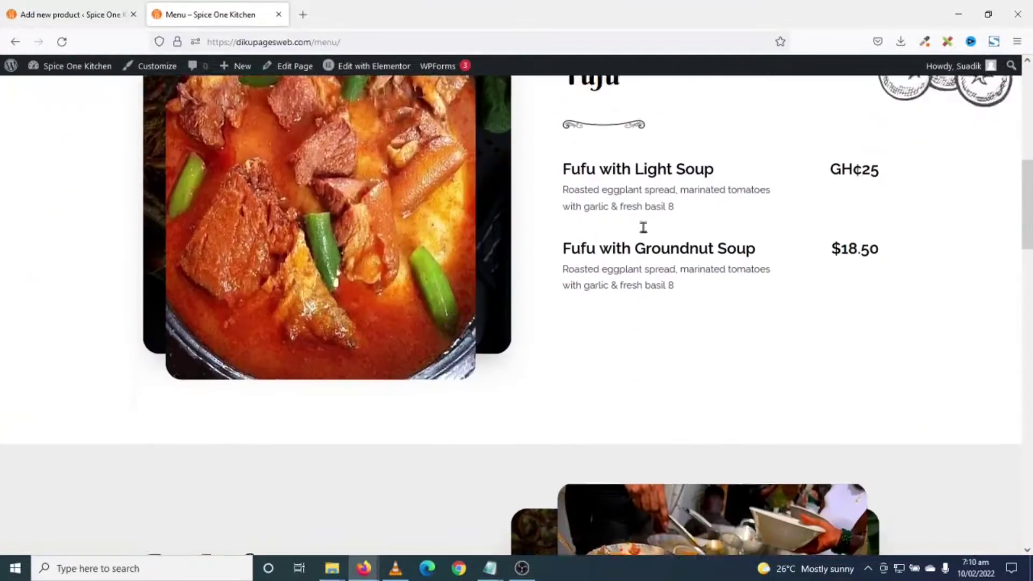
scroll(647, 231, "down", 5)
scroll(647, 231, "up", 12)
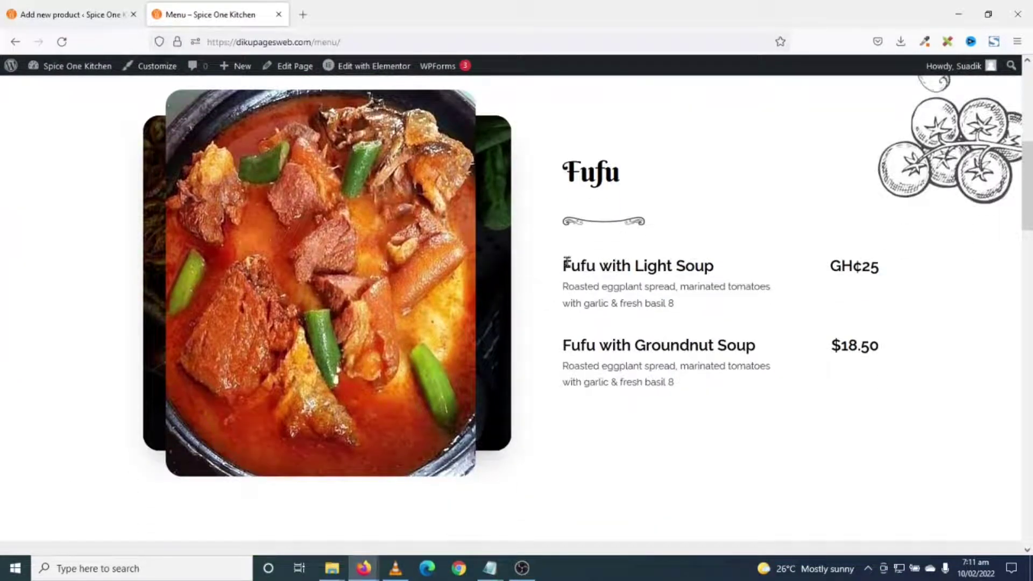
scroll(563, 265, "up", 1)
- Copy the dish name 'Fufu with Light Soup' from the menu into the product name
left_click_drag(565, 333, 712, 331)
right_click(694, 331)
left_click(715, 341)
left_click(67, 15)
left_click(188, 325)
key("ctrl+v")
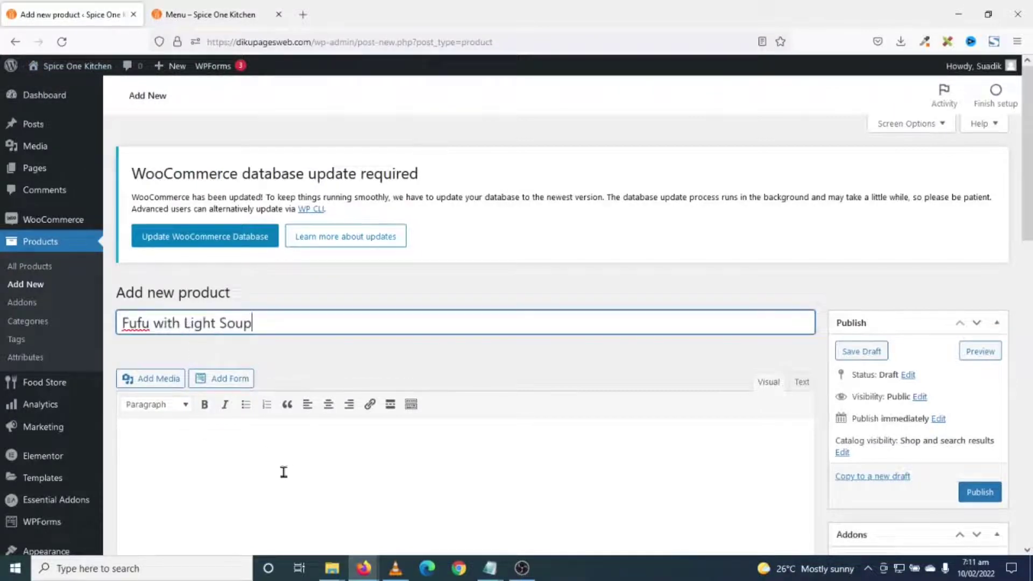
- Copy the dish's menu description into both the product description and short description
scroll(290, 465, "down", 2)
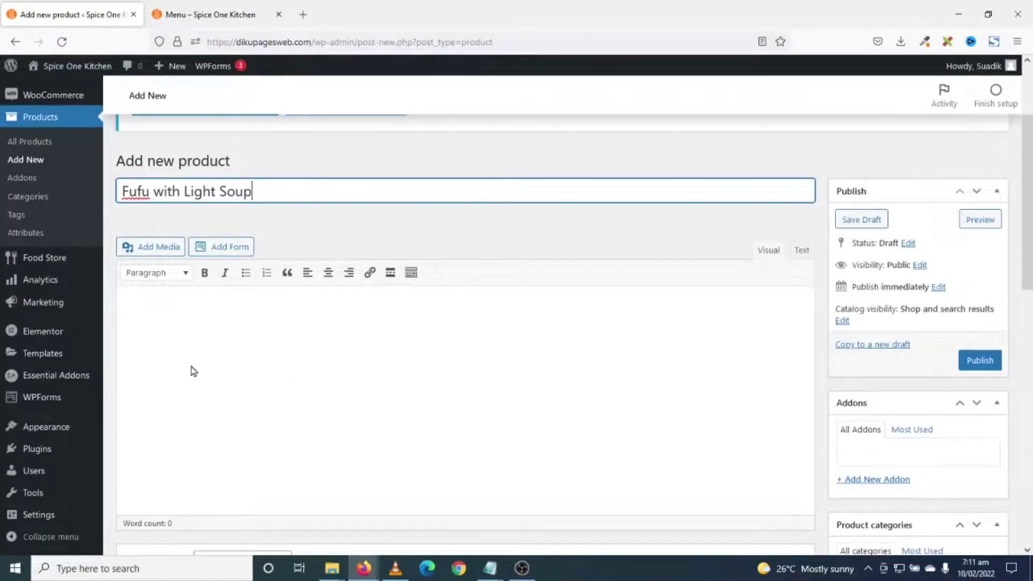
left_click(196, 15)
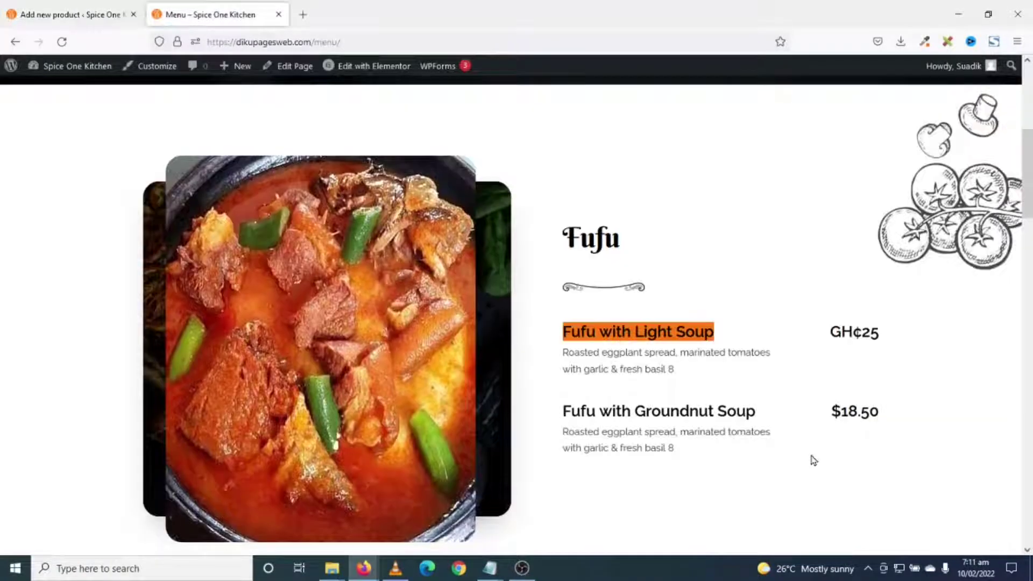
triple_click(644, 356)
right_click(643, 359)
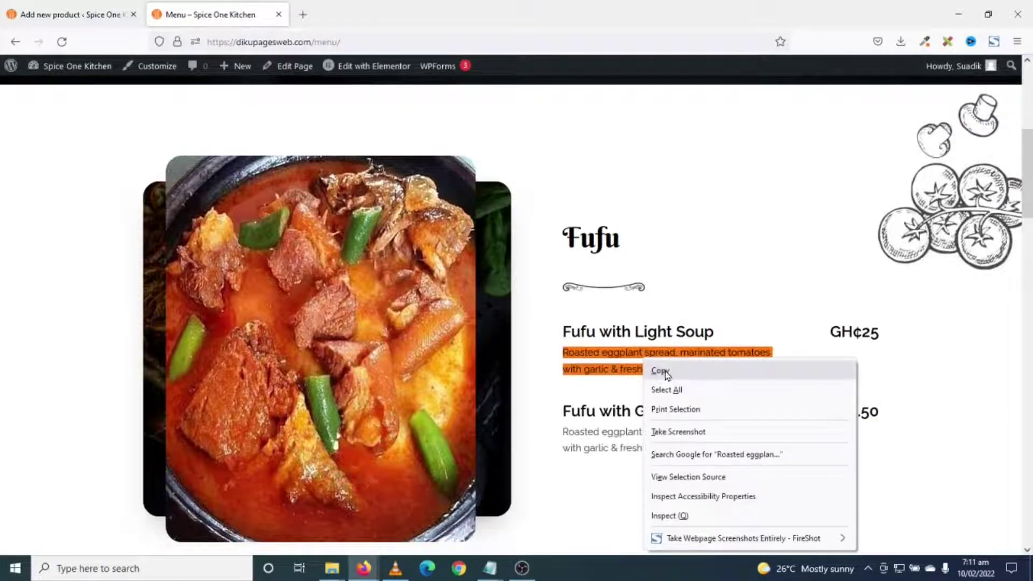
left_click(666, 372)
left_click(78, 12)
left_click(342, 395)
key("ctrl+v")
scroll(353, 398, "down", 10)
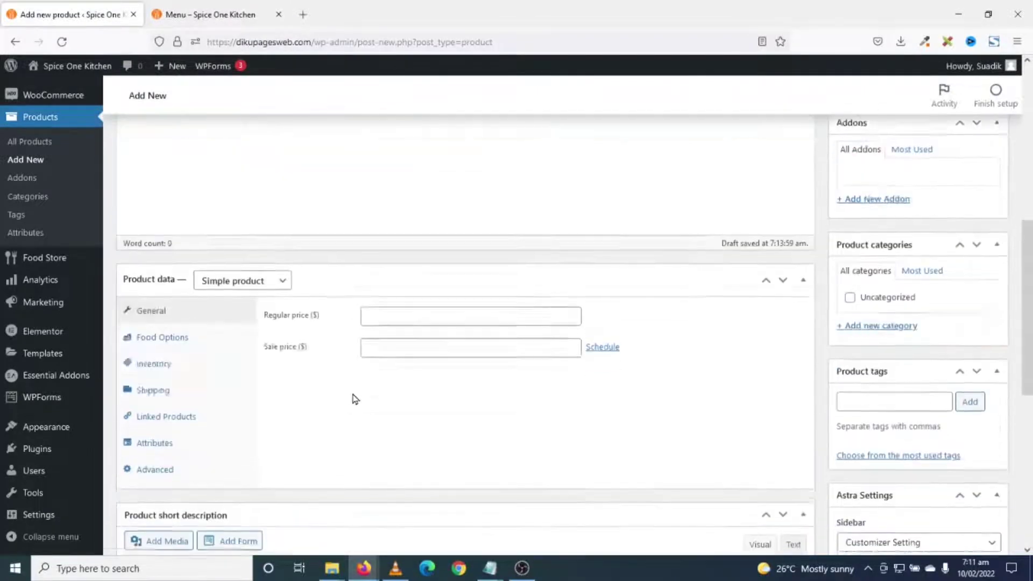
left_click(163, 297)
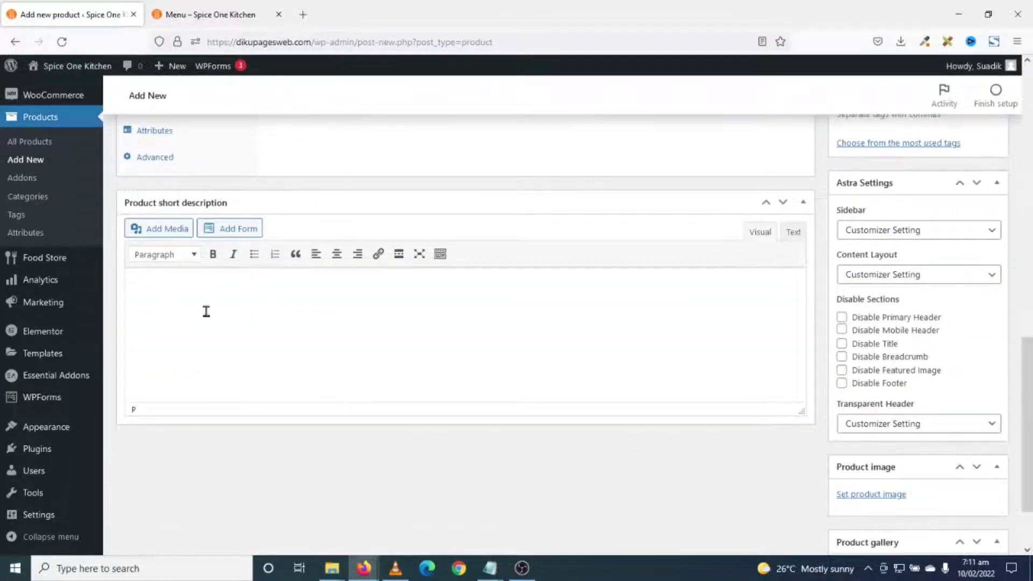
key("ctrl+v")
scroll(484, 509, "up", 7)
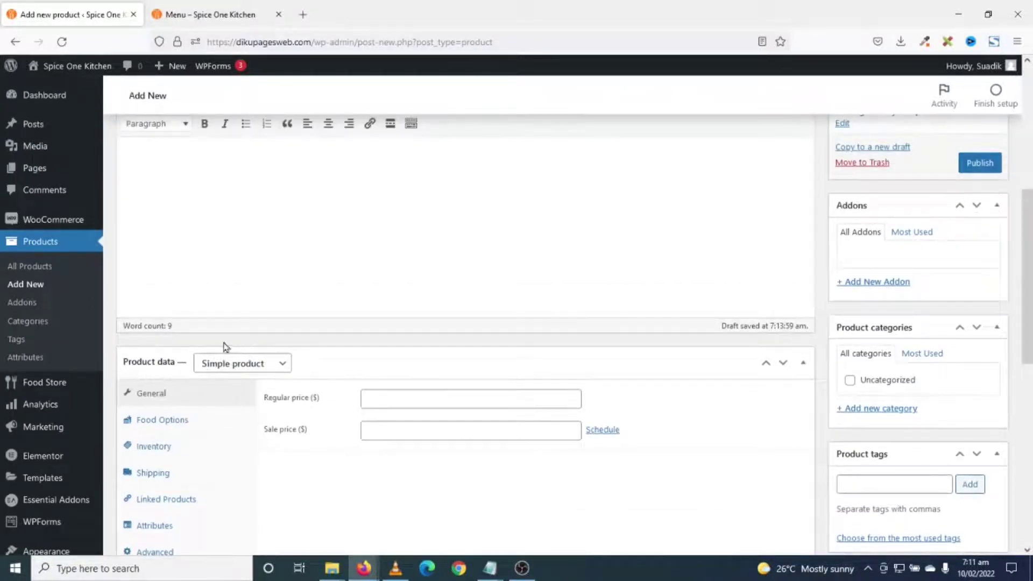
- Enter 25 as the regular price, leaving the sale price empty
left_click(370, 402)
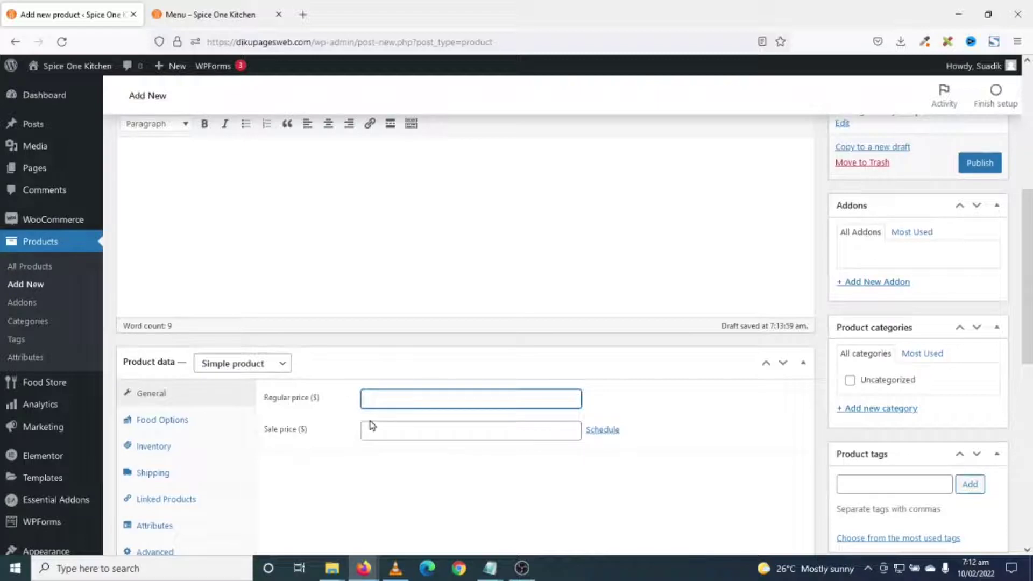
left_click(180, 13)
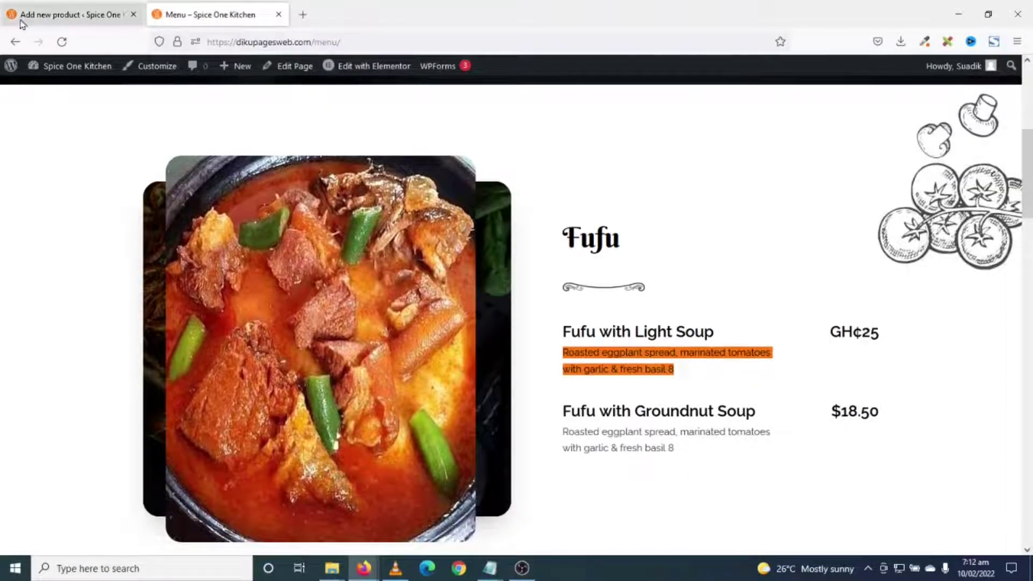
left_click(44, 21)
type("25")
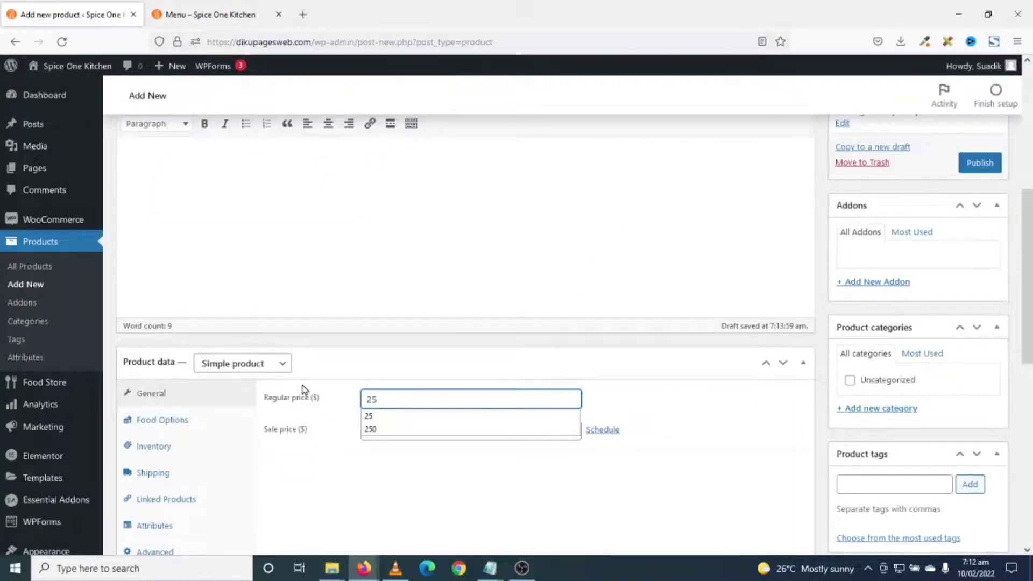
left_click(353, 493)
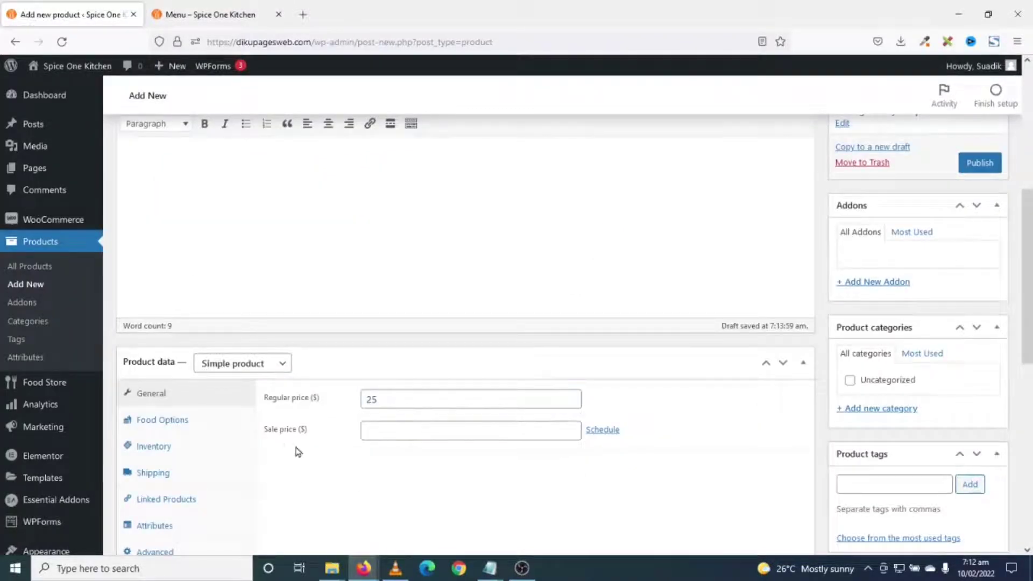
left_click(406, 431)
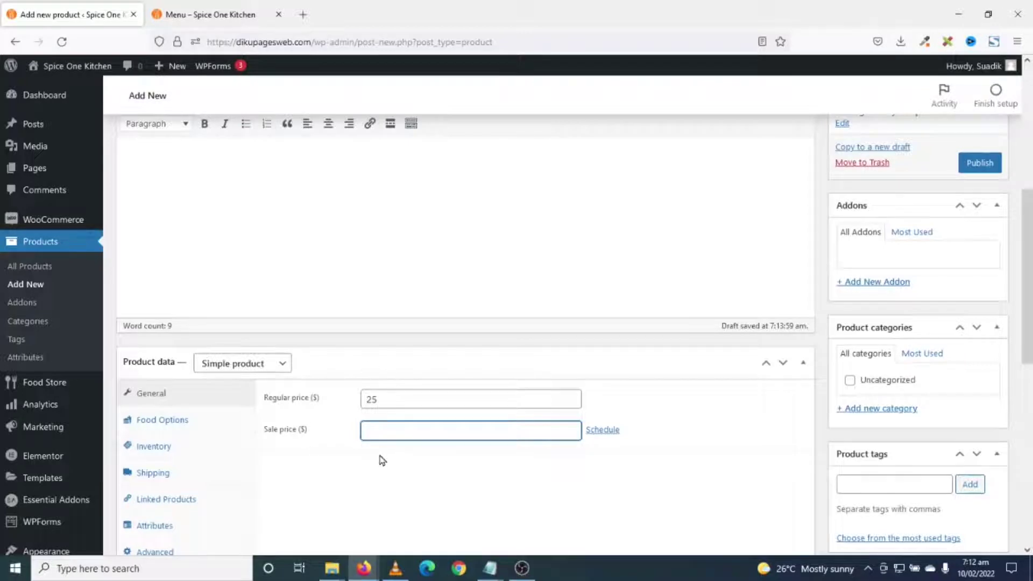
left_click(153, 423)
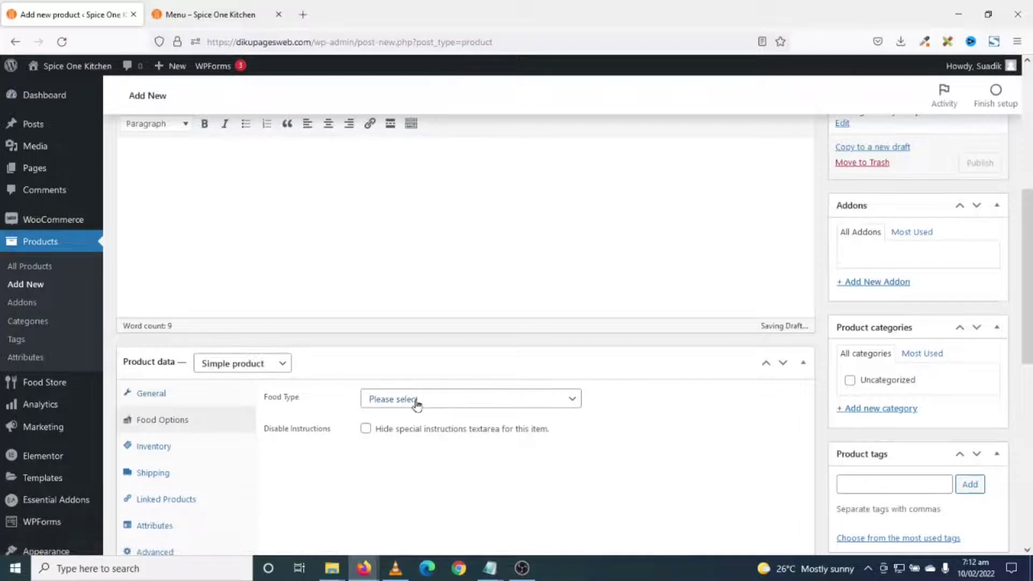
- Set the Food Type to Vegetarian, then check the Fufu and Plantain and Beans headings on the live menu
left_click(430, 403)
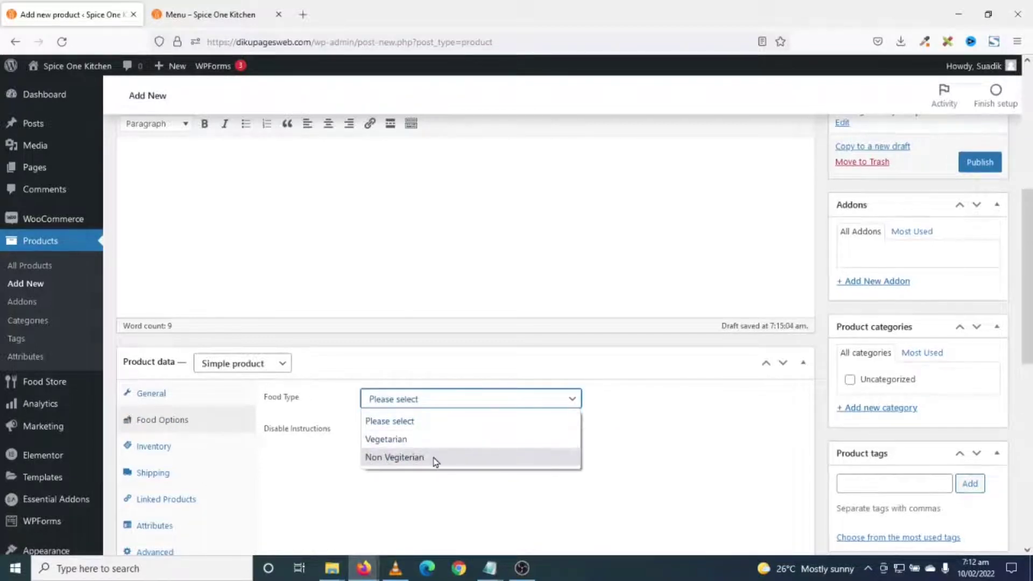
left_click(416, 444)
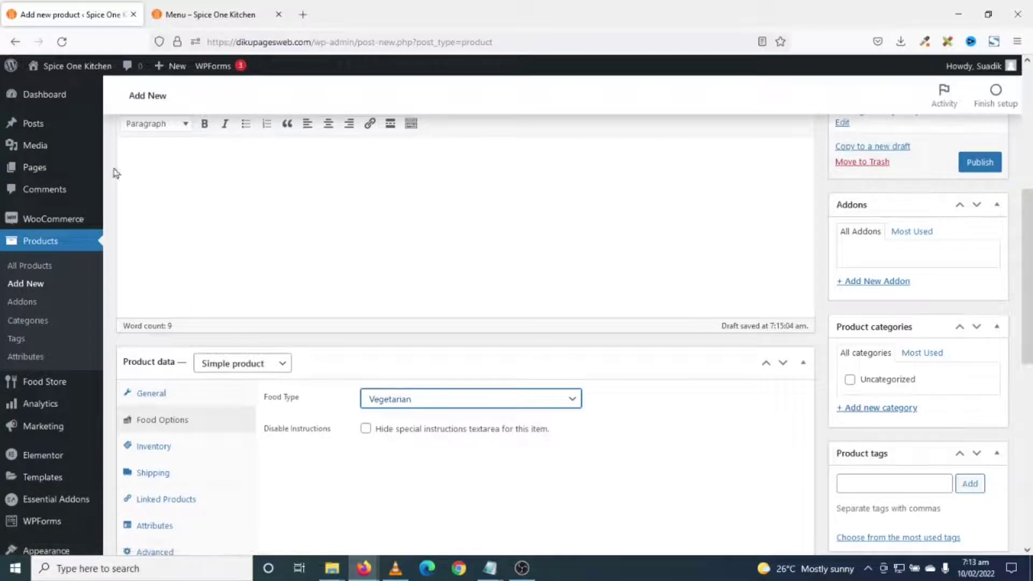
left_click(212, 22)
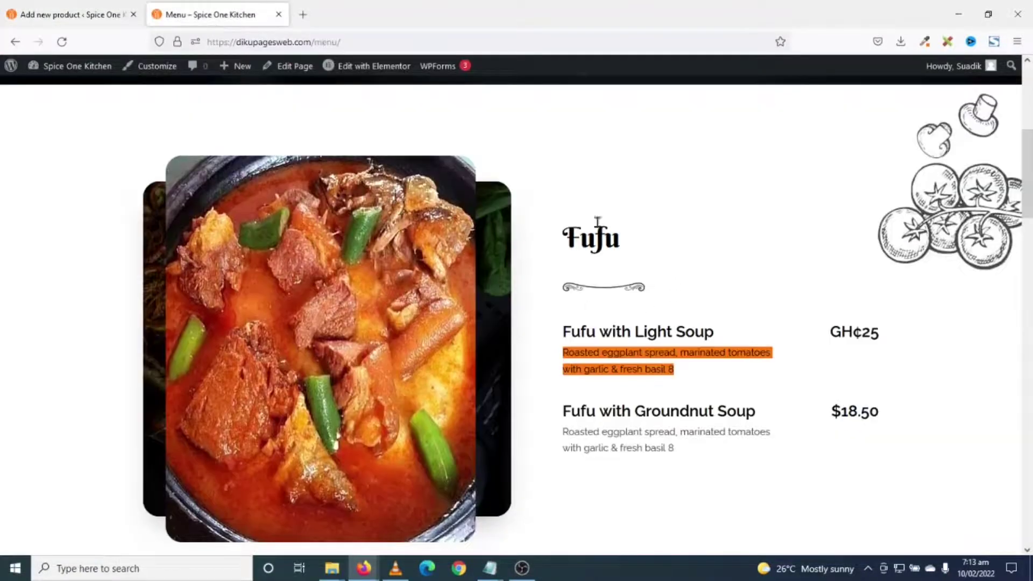
double_click(624, 242)
scroll(622, 265, "down", 7)
left_click_drag(148, 331, 270, 336)
scroll(371, 341, "down", 10)
left_click_drag(526, 330, 743, 332)
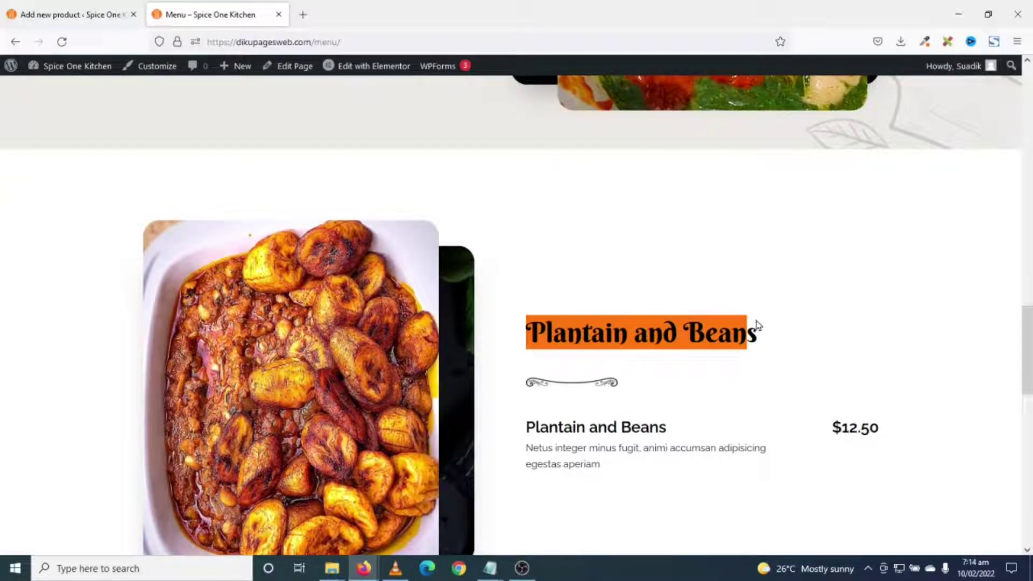
scroll(588, 247, "up", 10)
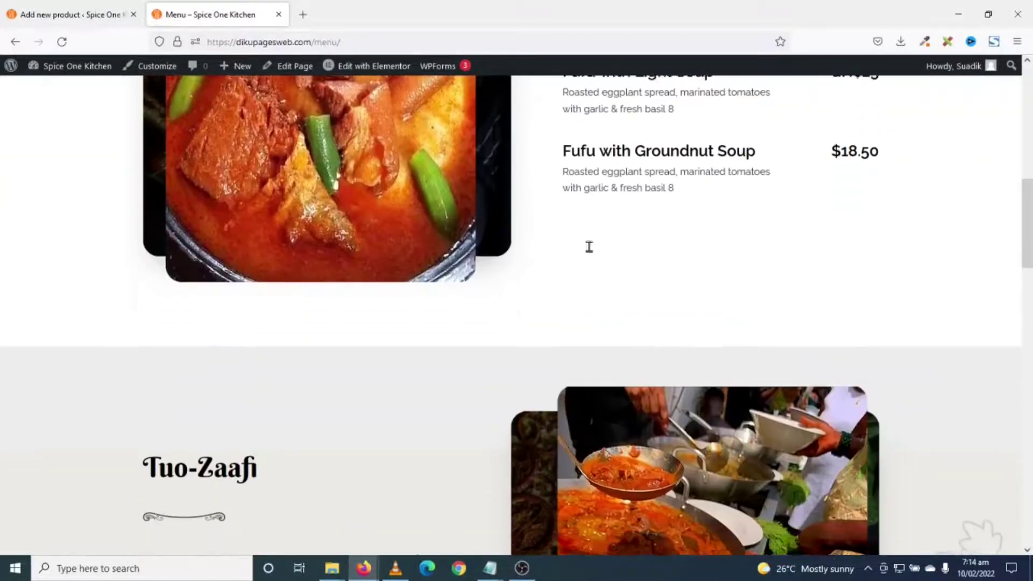
scroll(594, 252, "down", 1)
scroll(607, 352, "up", 7)
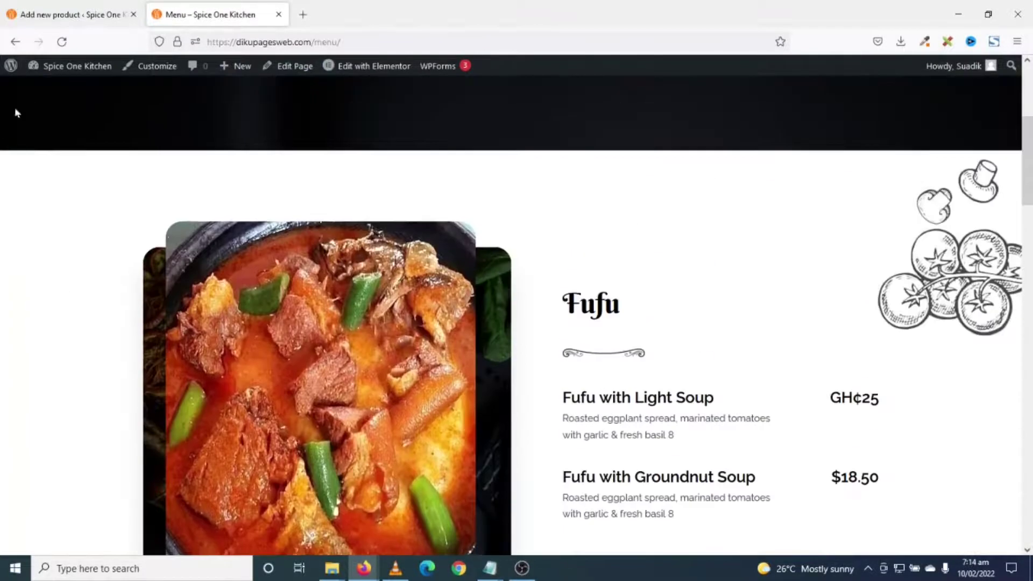
left_click(65, 14)
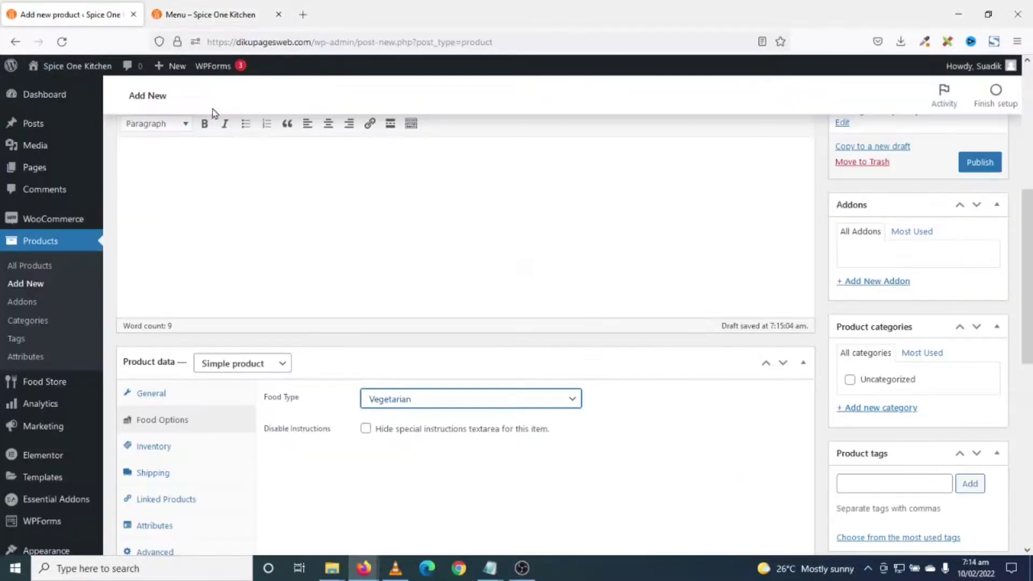
- Add the product categories Fufu, Tuo-Zaafi and Plantain & Beans
left_click(872, 408)
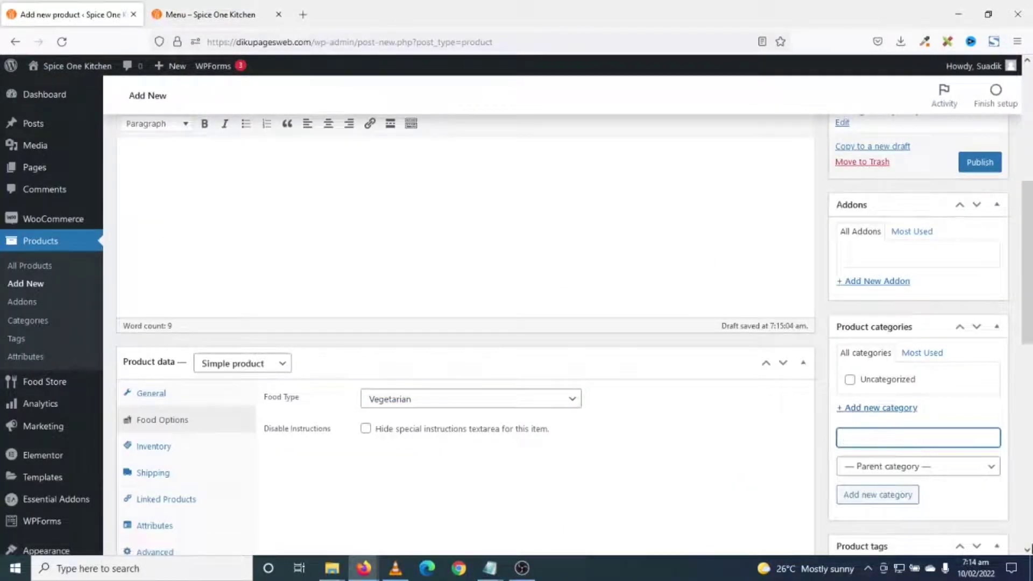
type("Fufu")
left_click(866, 494)
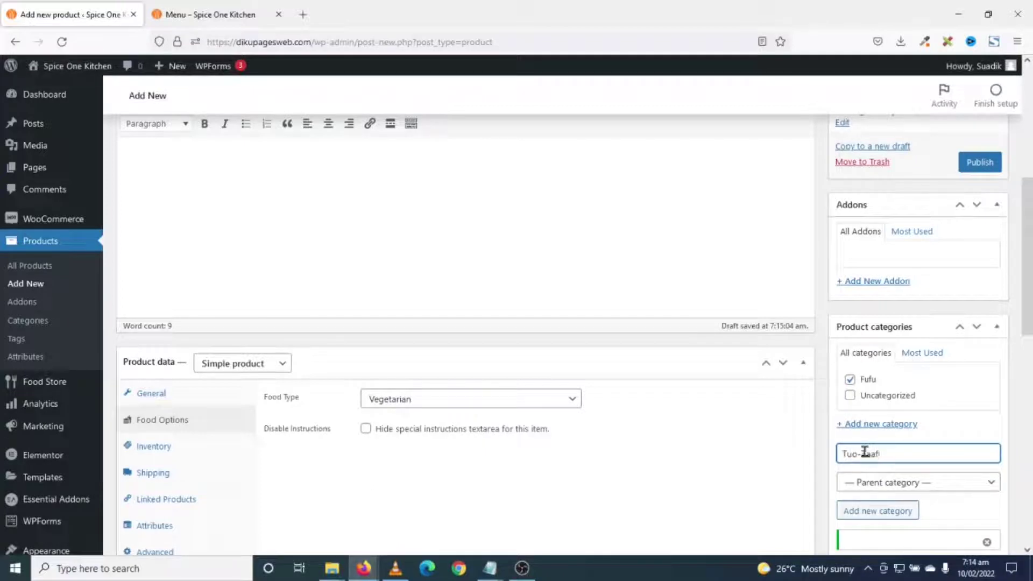
left_click(877, 511)
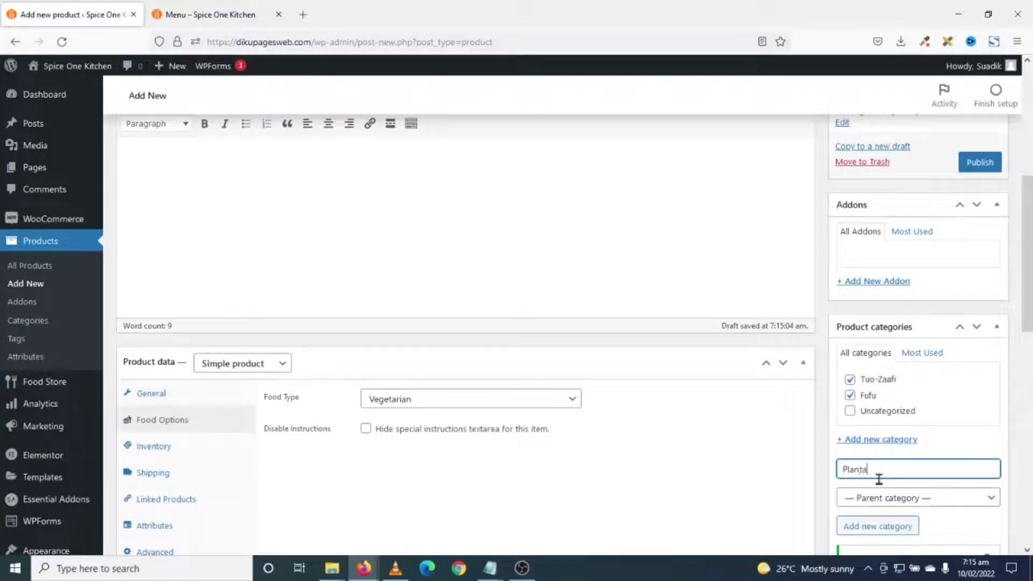
type("Plantain and")
key("BackSpace")
key("BackSpace")
key("BackSpace")
key("BackSpace")
type("& Beans")
left_click(855, 526)
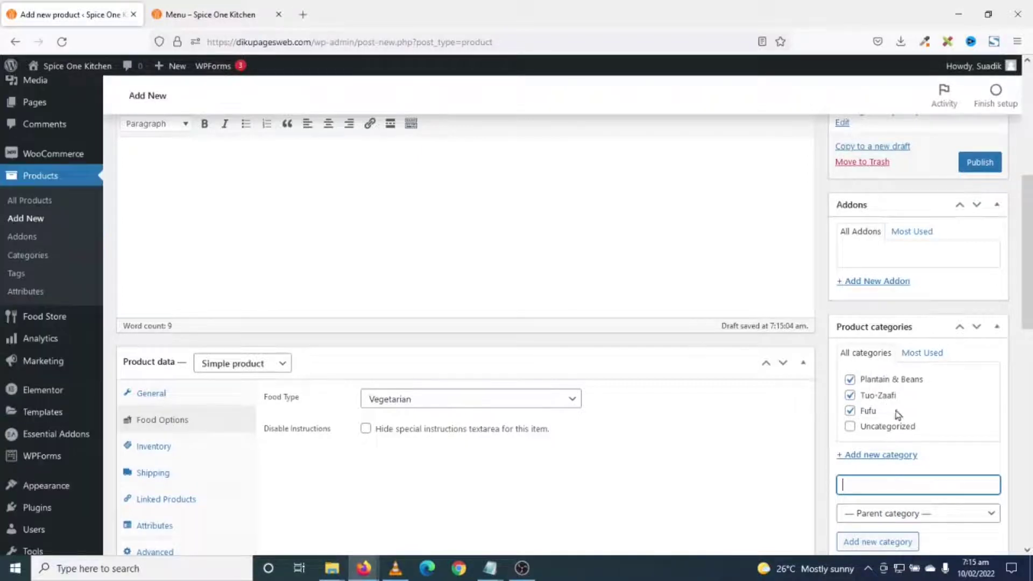
- Untick Plantain & Beans and Tuo-Zaafi so the product stays under Fufu only
left_click(868, 379)
left_click(874, 401)
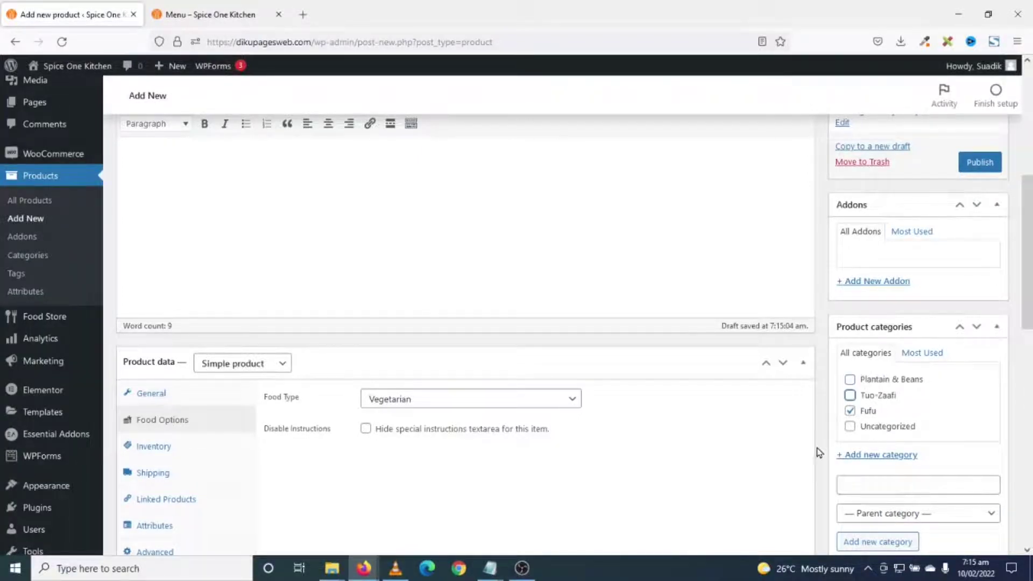
scroll(872, 431, "up", 3)
scroll(871, 427, "down", 3)
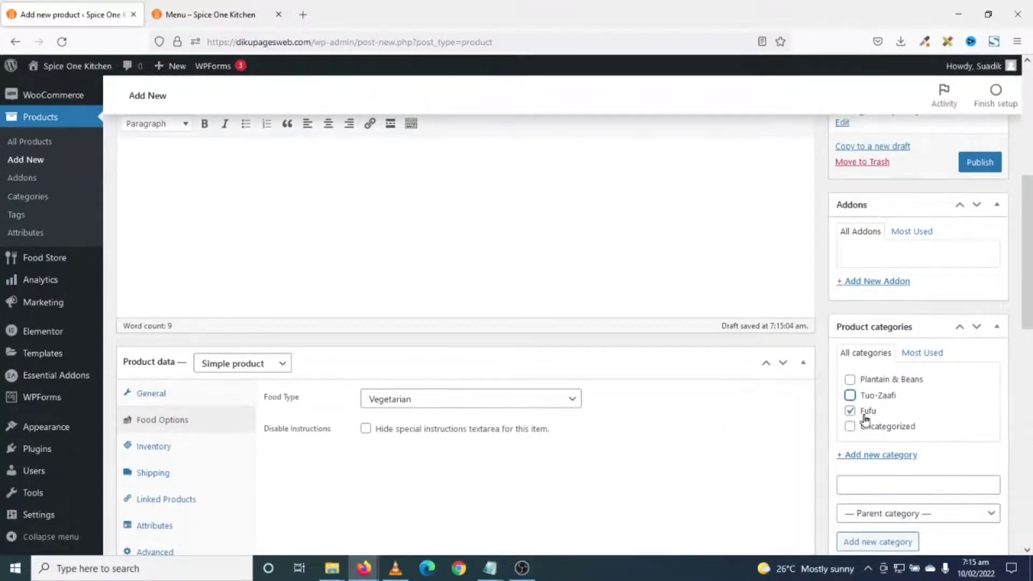
scroll(866, 419, "down", 6)
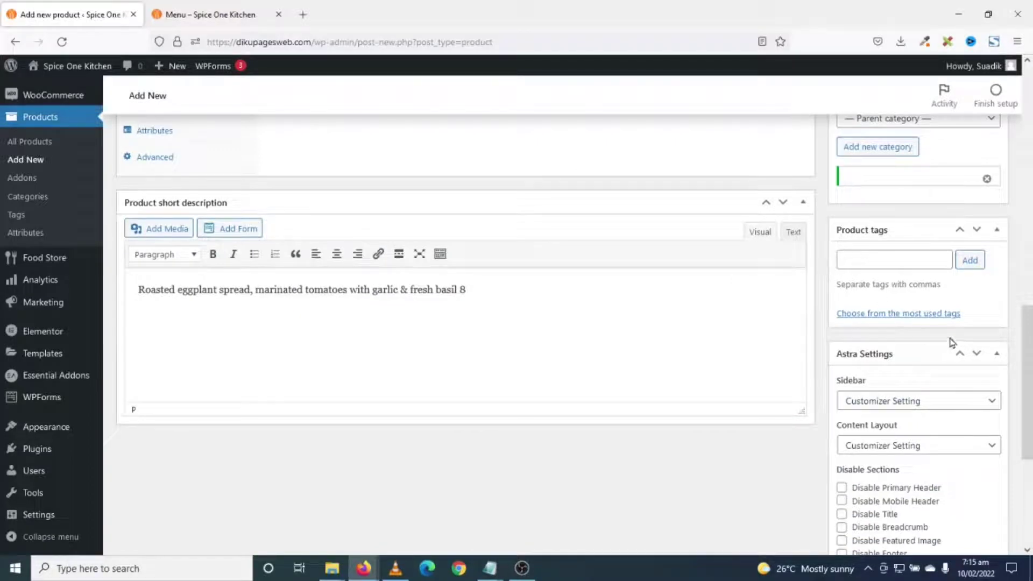
scroll(948, 340, "down", 5)
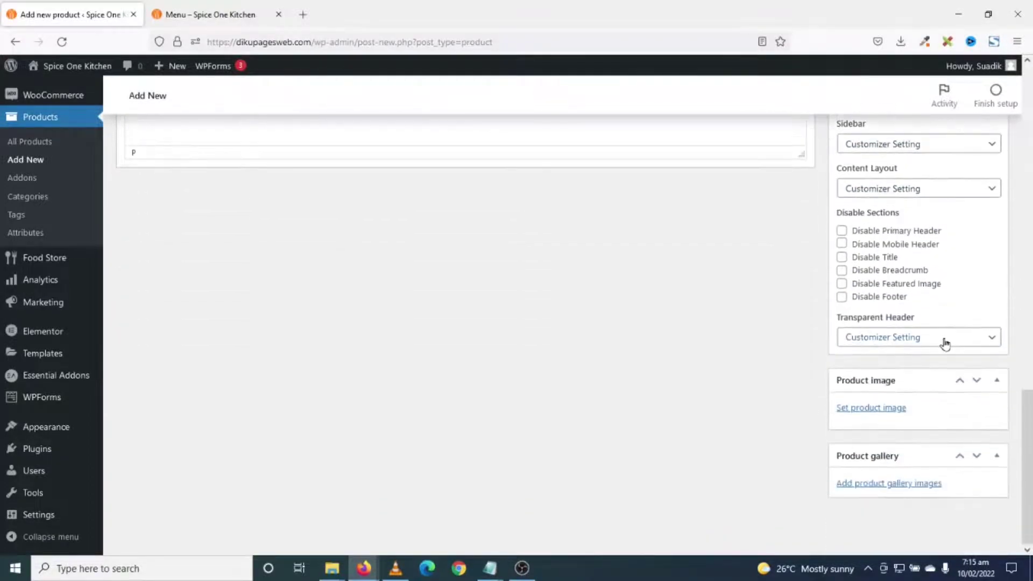
- Set menu-1 from the Media Library as the product image and publish the product
left_click(865, 409)
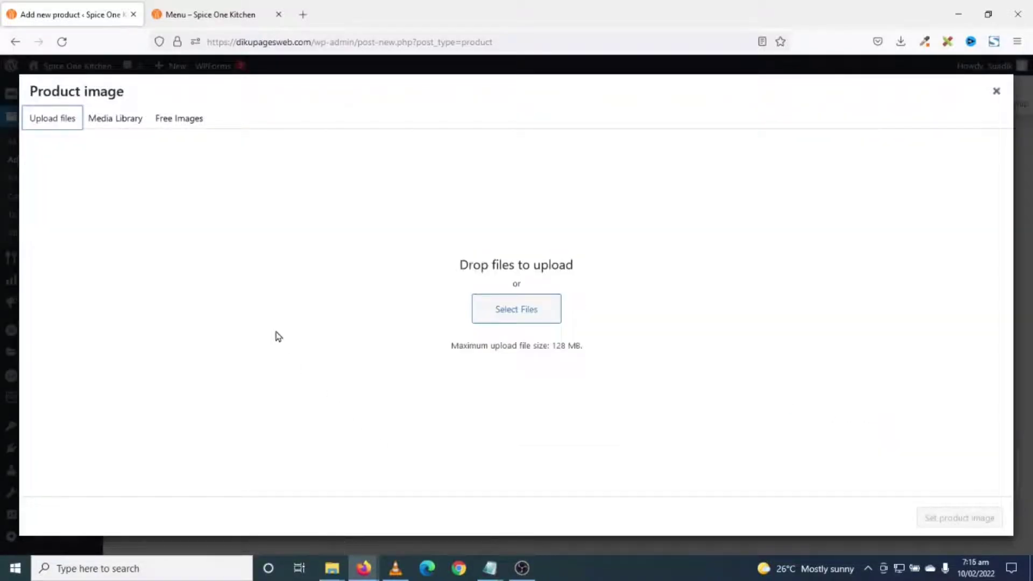
left_click(110, 119)
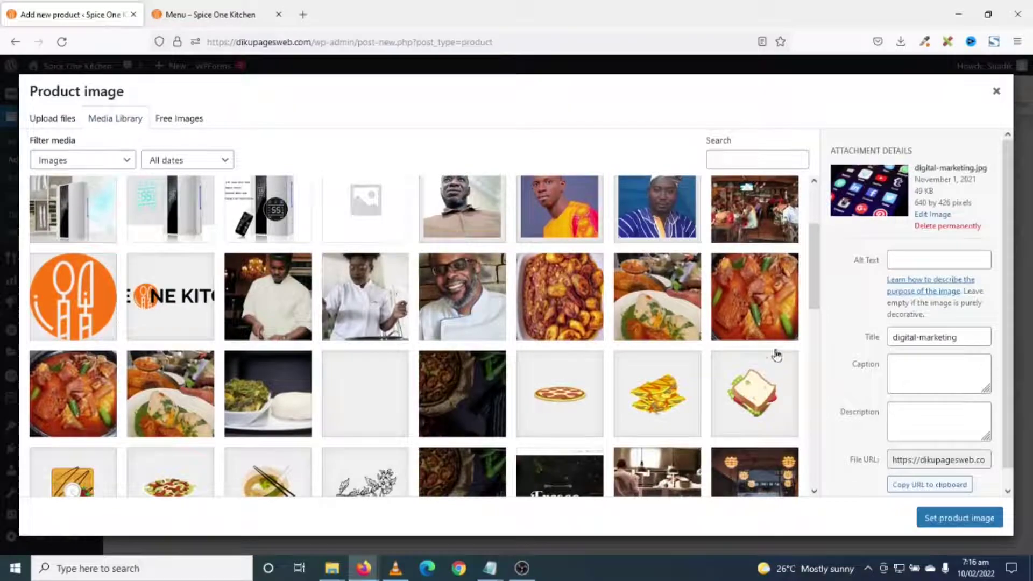
left_click(761, 309)
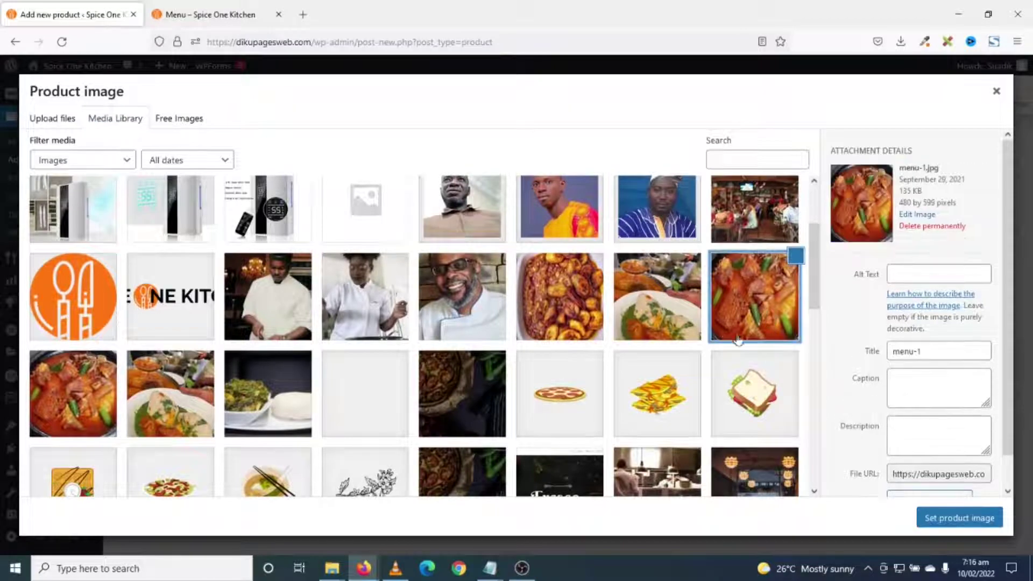
left_click(945, 522)
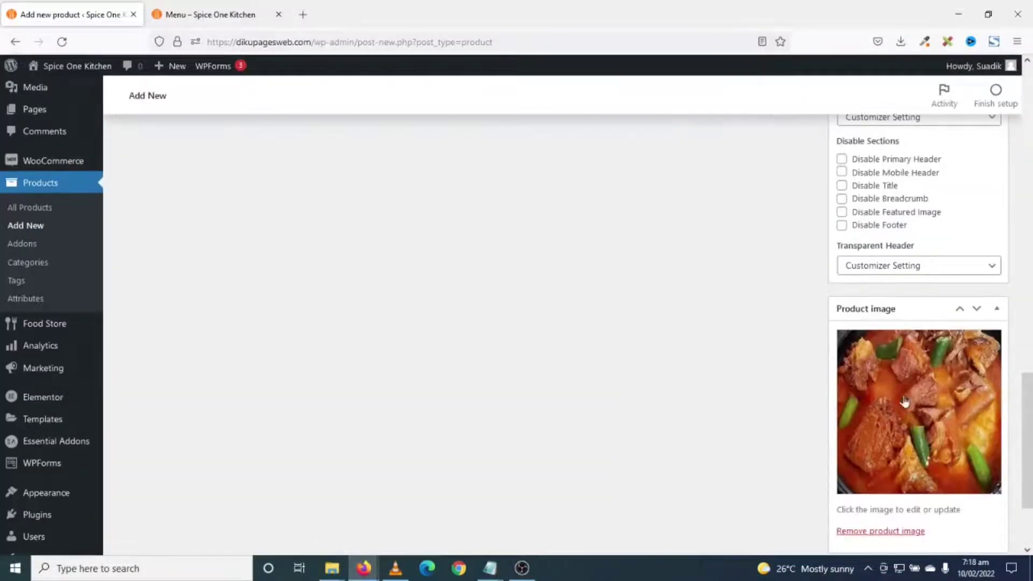
scroll(909, 415, "up", 7)
scroll(909, 414, "up", 5)
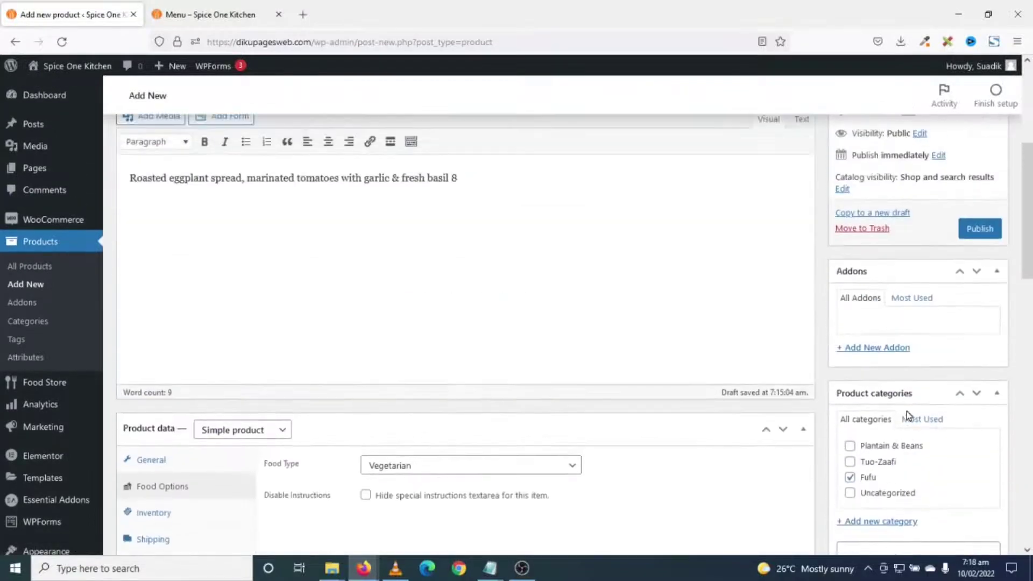
left_click(979, 228)
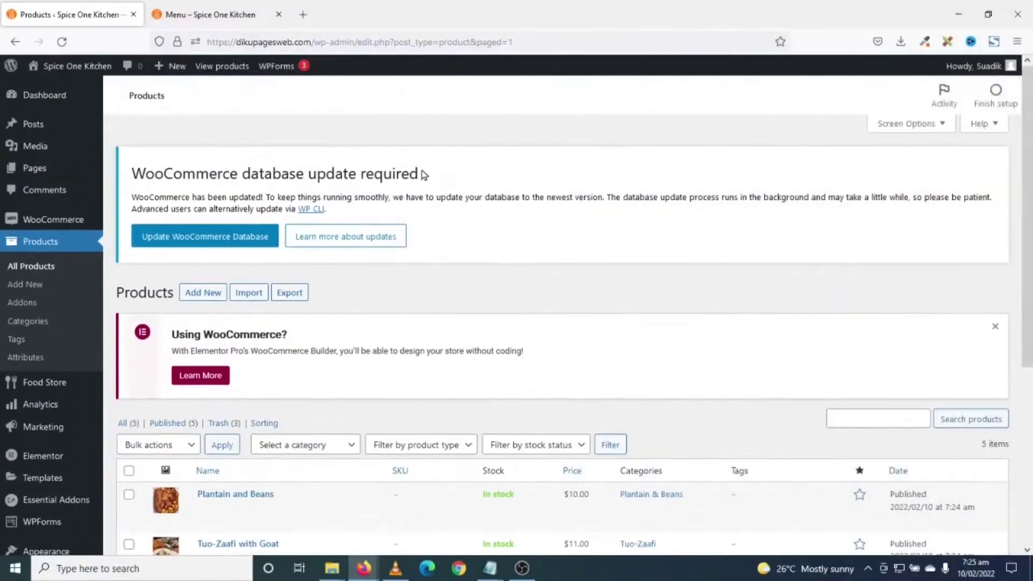
- Review the five published dishes in the Products list, briefly checking the Menu page tab
scroll(418, 184, "down", 4)
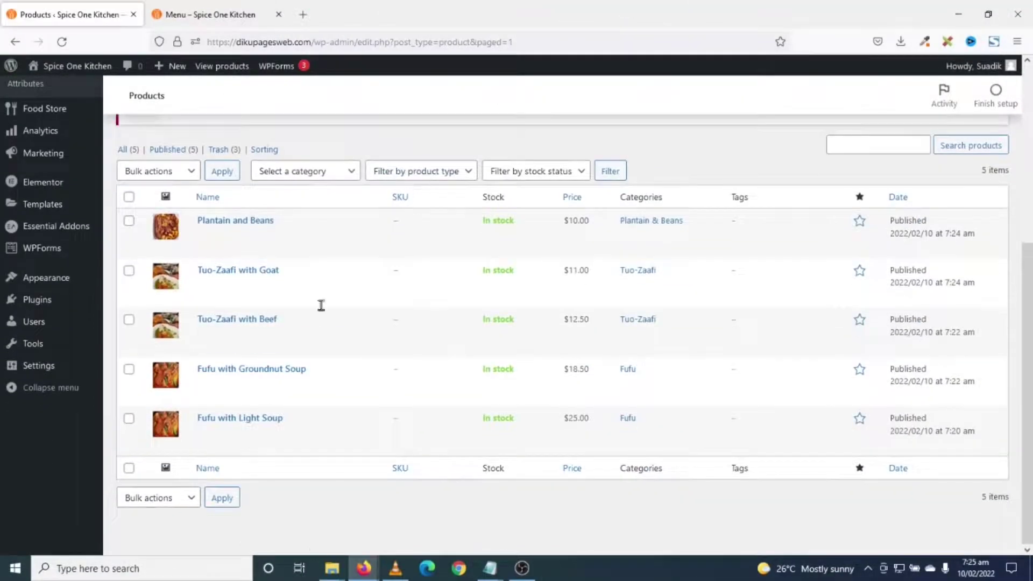
scroll(277, 281, "up", 3)
scroll(261, 387, "down", 3)
scroll(270, 215, "up", 1)
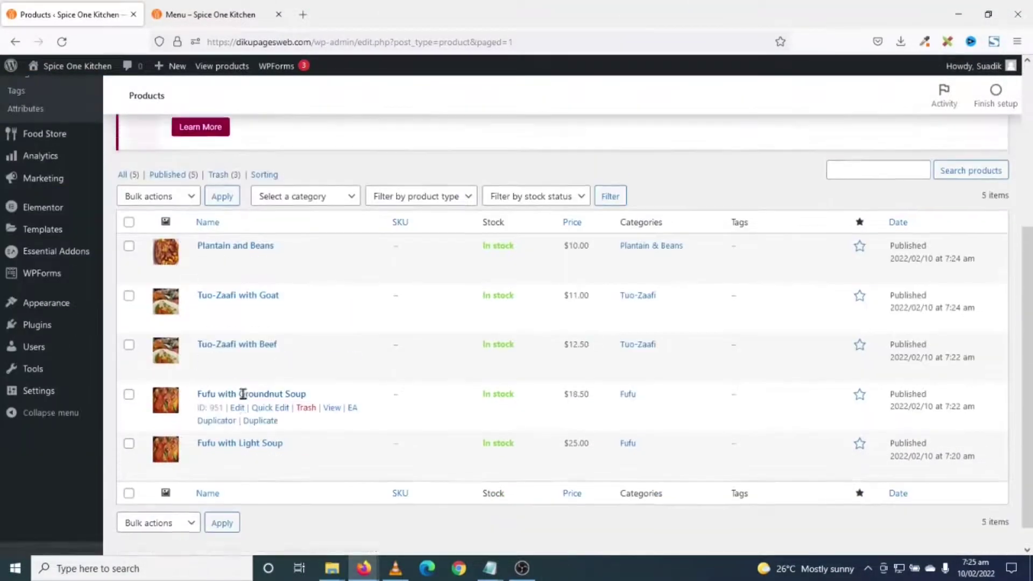
scroll(242, 393, "up", 4)
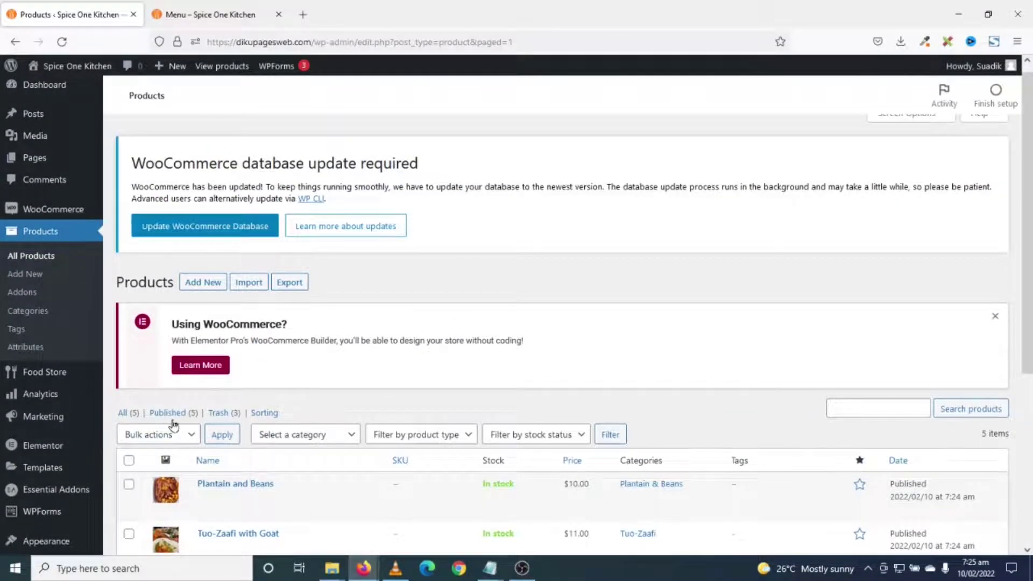
left_click(209, 22)
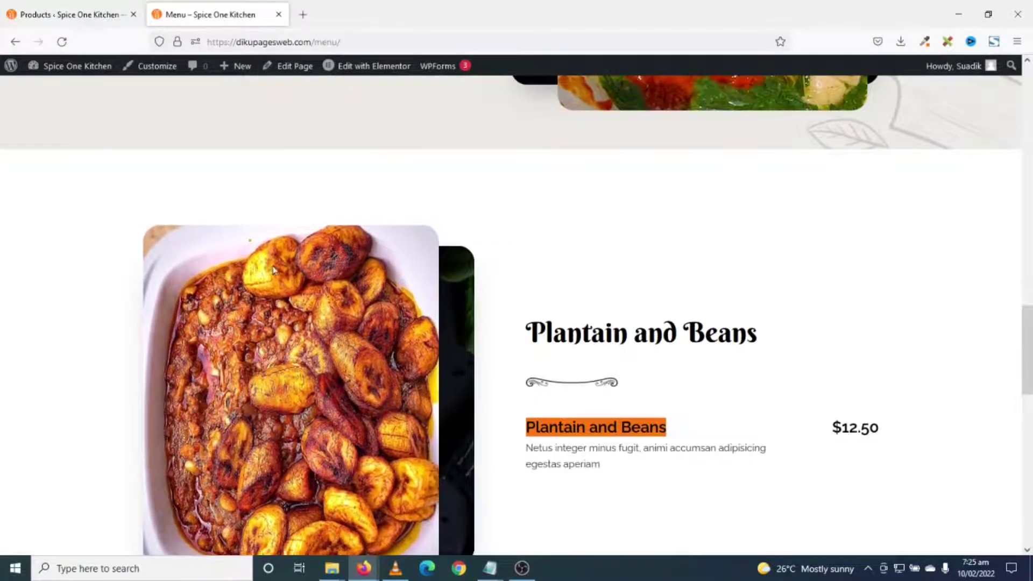
mouse_move(371, 78)
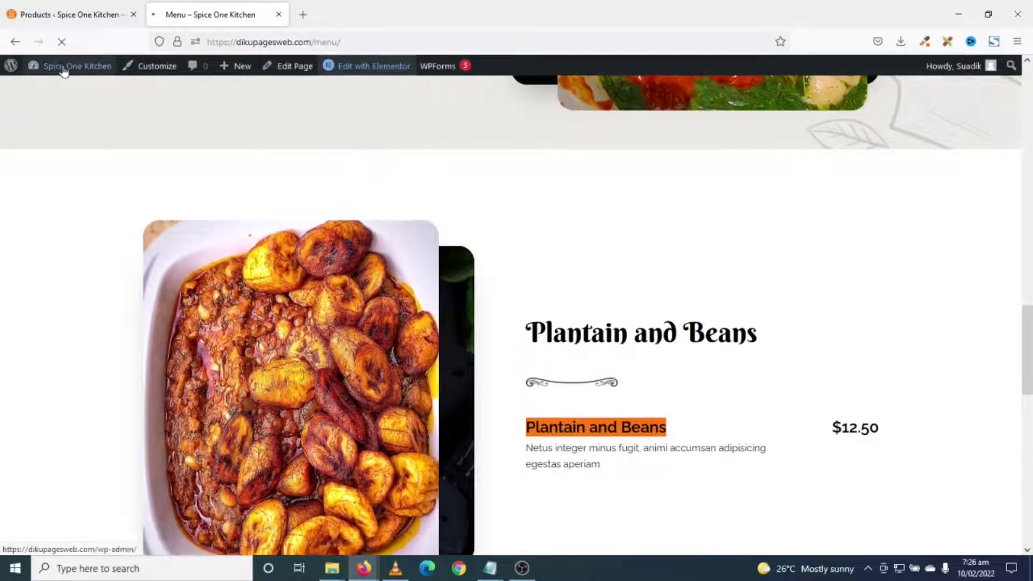
left_click(69, 16)
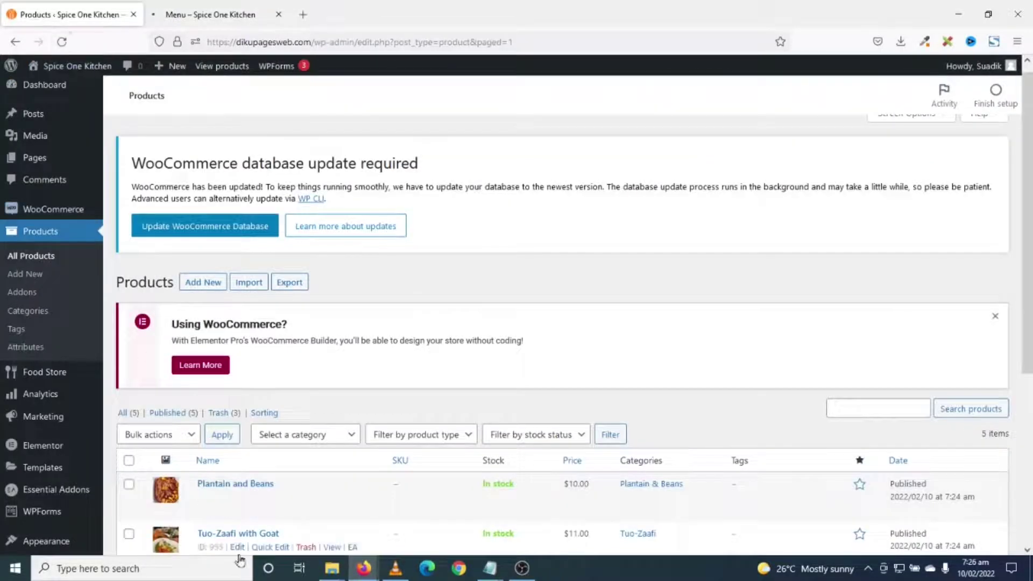
left_click(43, 372)
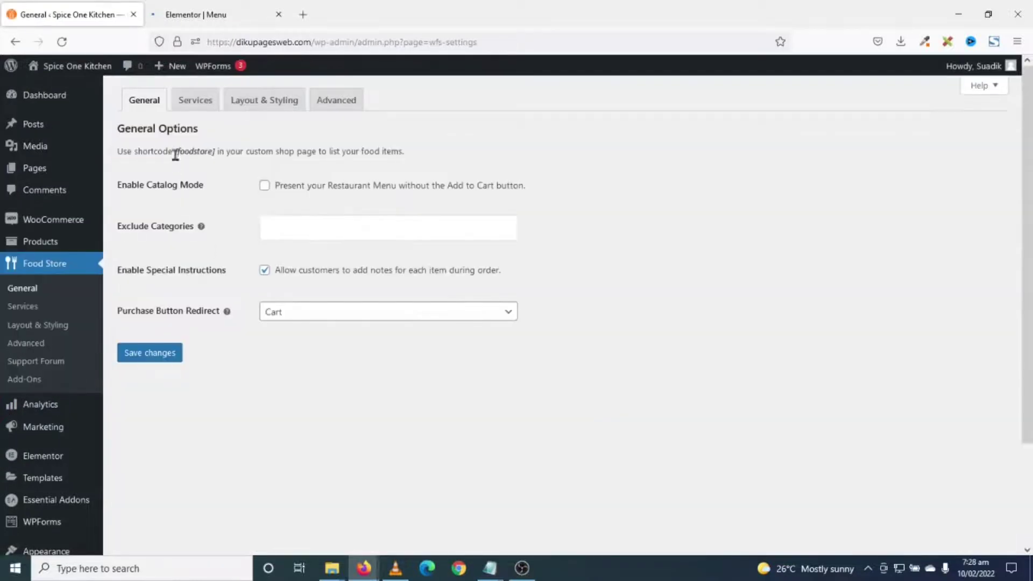
- Copy the [foodstore] shortcode from the Food Store settings
left_click_drag(175, 153, 213, 151)
right_click(199, 153)
left_click(220, 164)
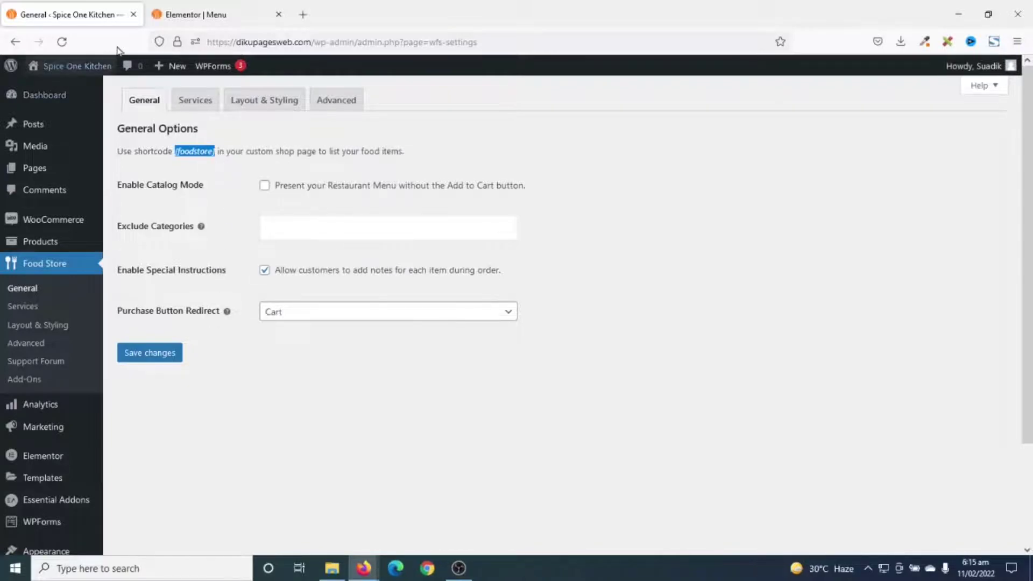
left_click(199, 19)
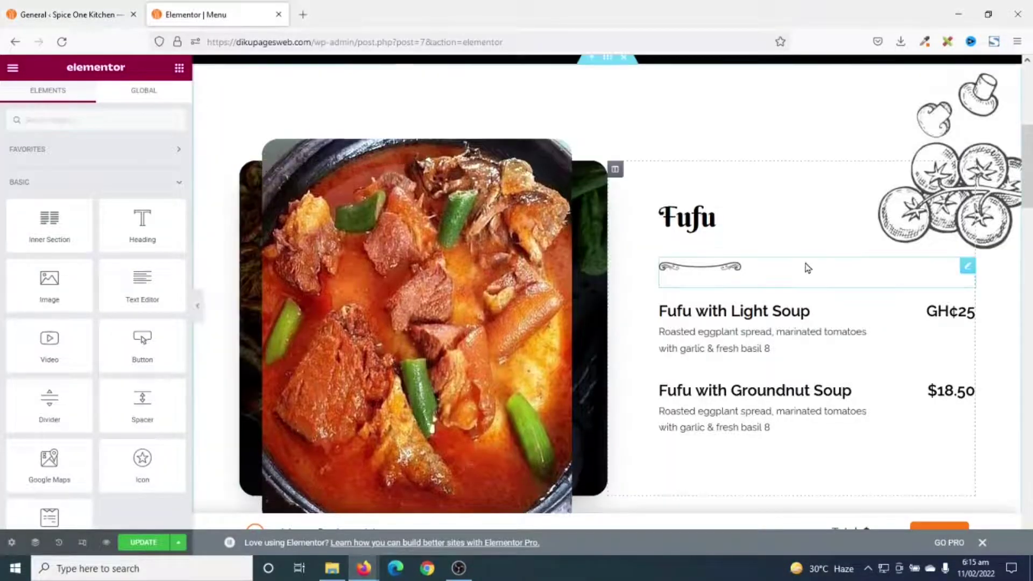
- Delete the Fufu, Tuo-Zaafi, Plantain and Beans, Six Tasty Lunches and menu-card sections
scroll(806, 266, "down", 2)
scroll(809, 263, "up", 4)
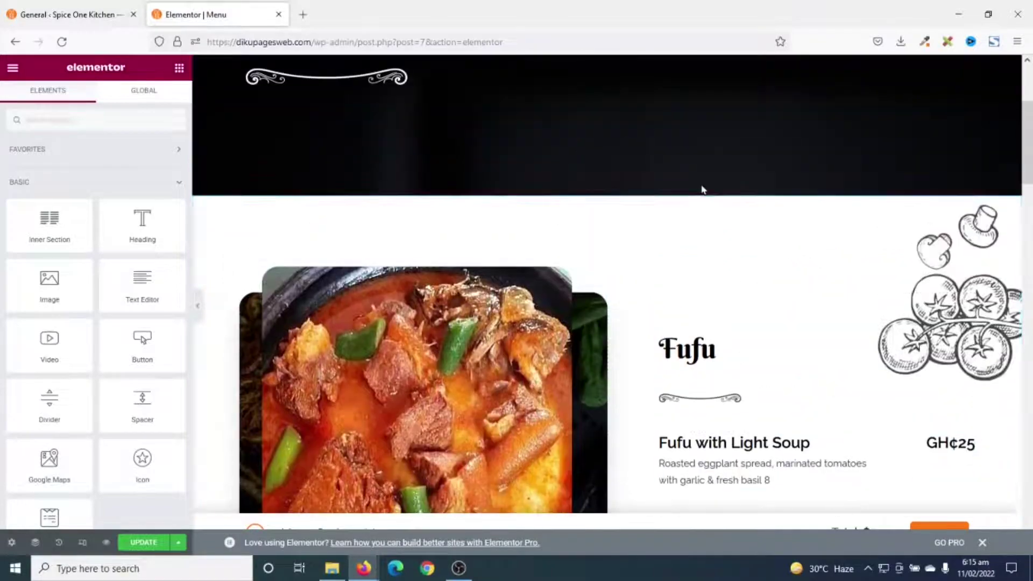
scroll(615, 226, "down", 2)
scroll(616, 237, "down", 15)
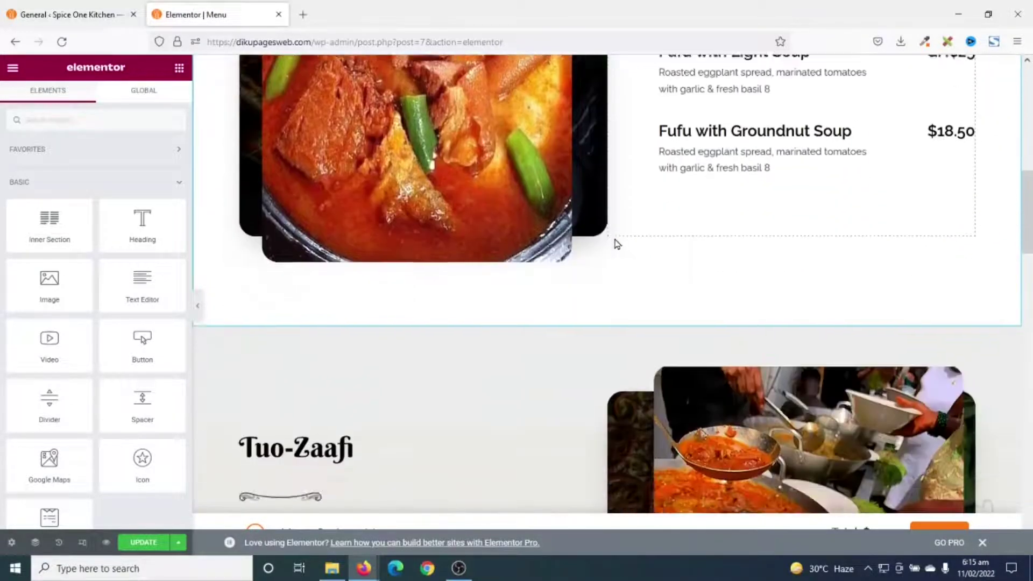
scroll(638, 237, "down", 8)
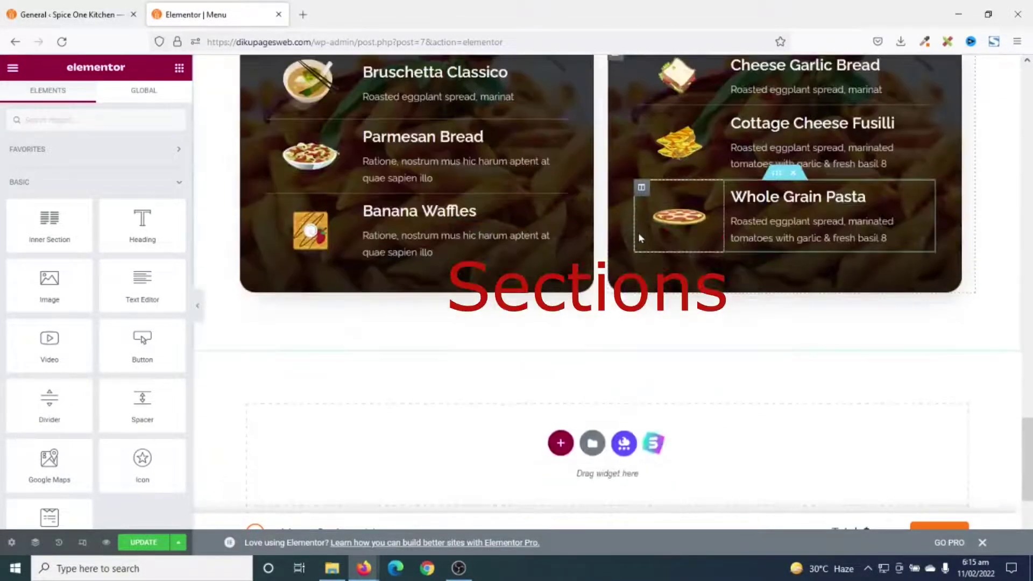
scroll(639, 233, "up", 12)
scroll(640, 231, "up", 12)
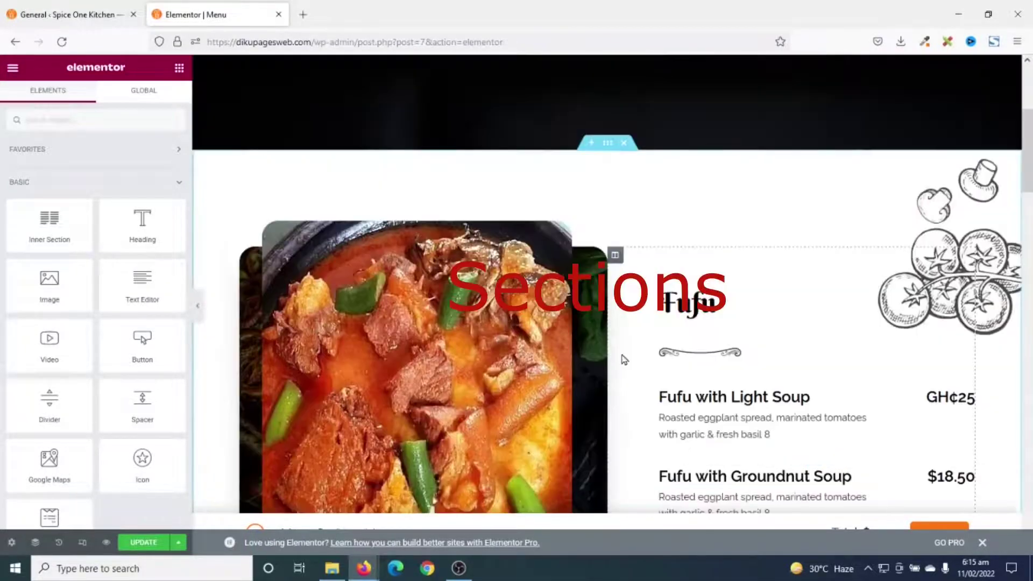
left_click(624, 144)
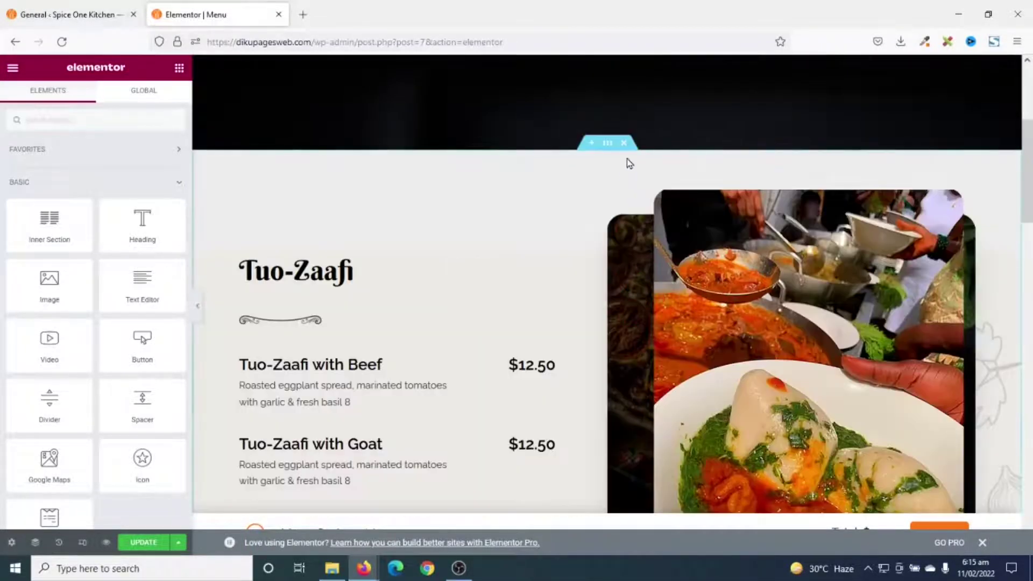
left_click(625, 144)
left_click(623, 143)
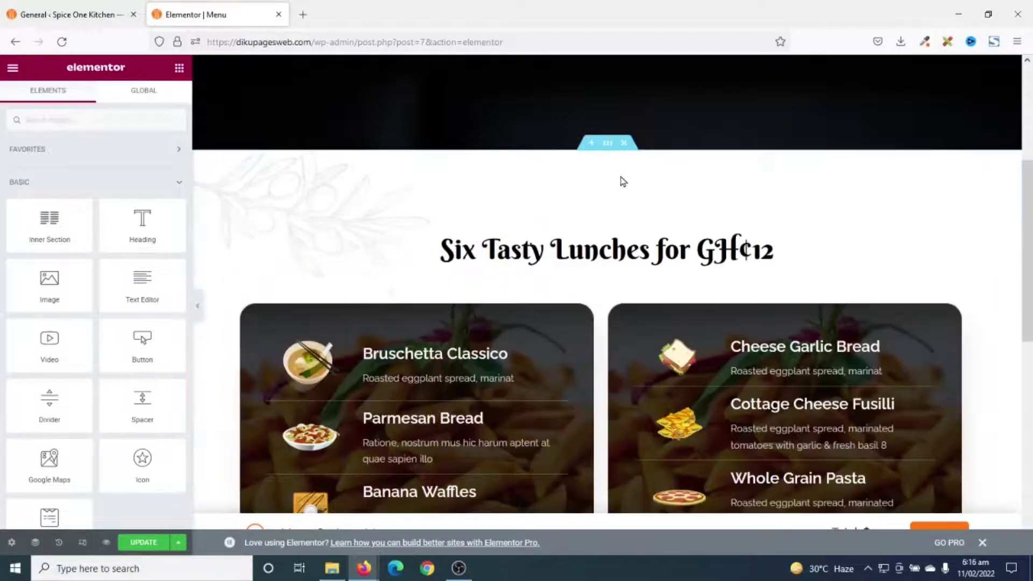
left_click(625, 144)
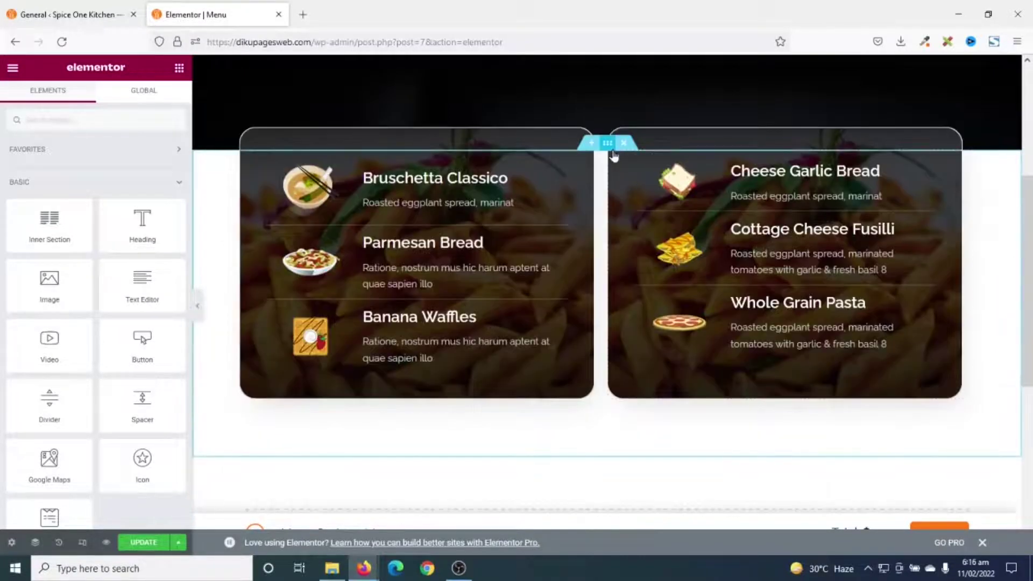
key("Delete")
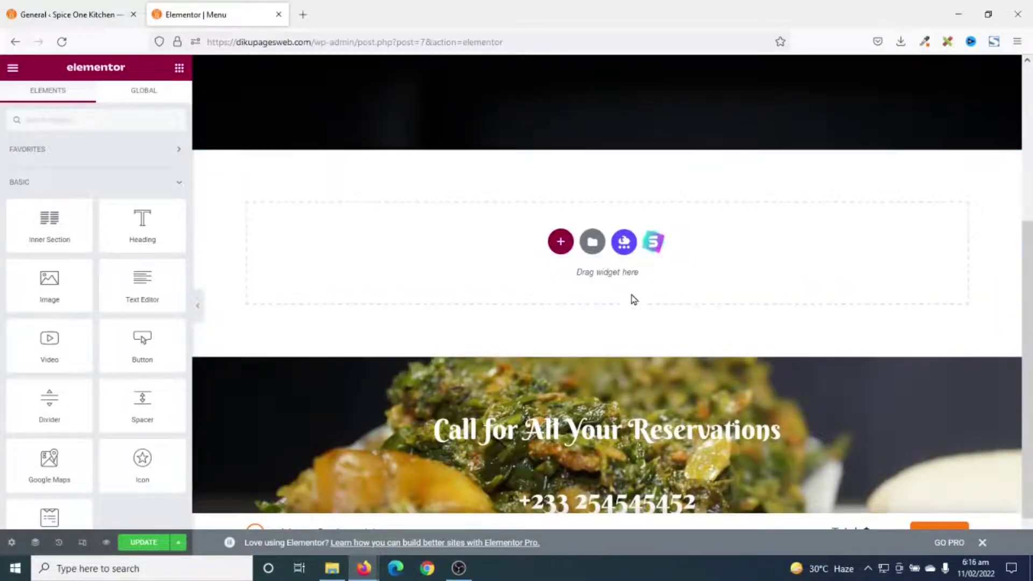
- Add a one-column section with a Shortcode widget containing [foodstore] to the Menu page
left_click(561, 245)
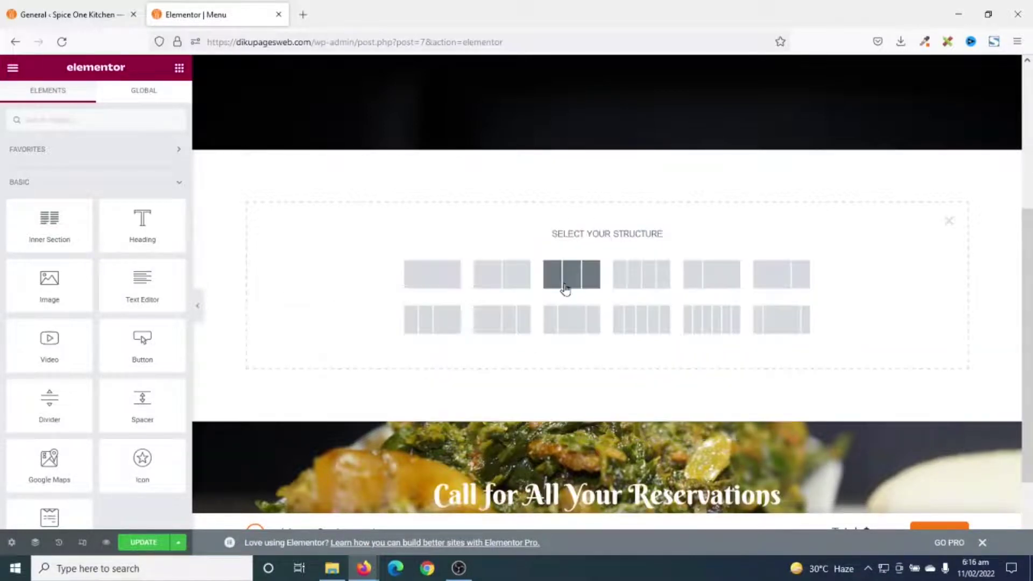
left_click(433, 281)
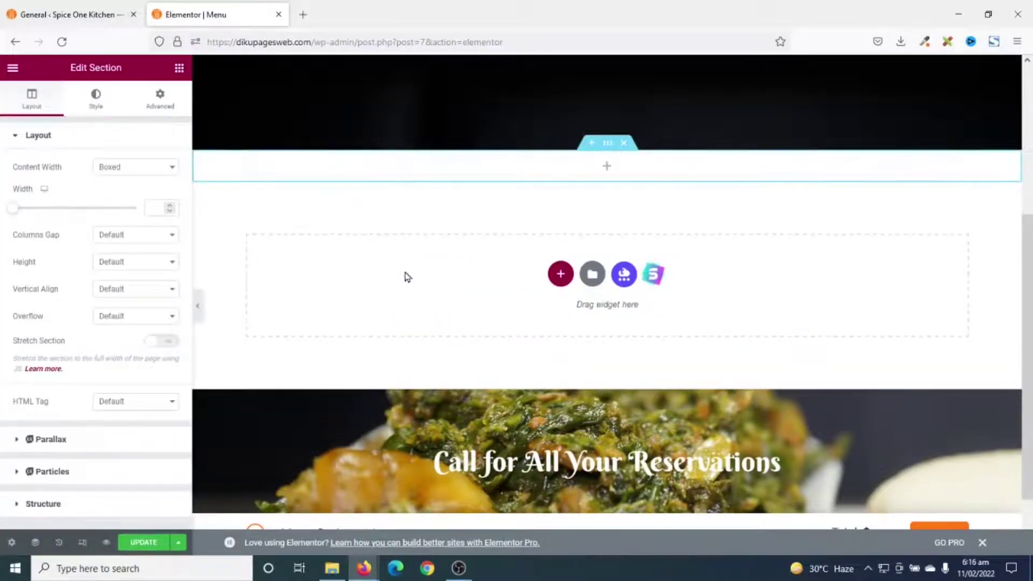
left_click(178, 68)
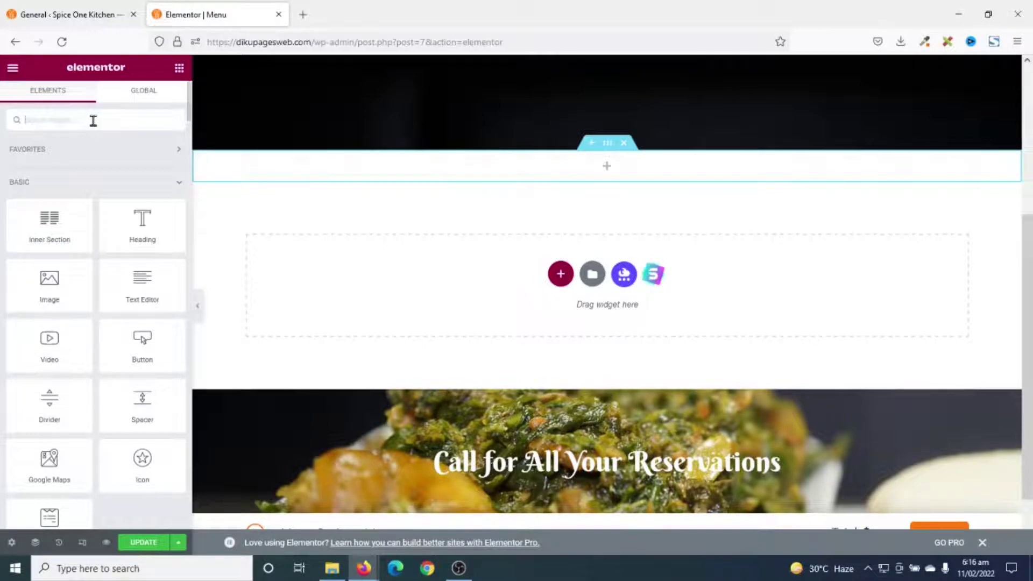
type("short")
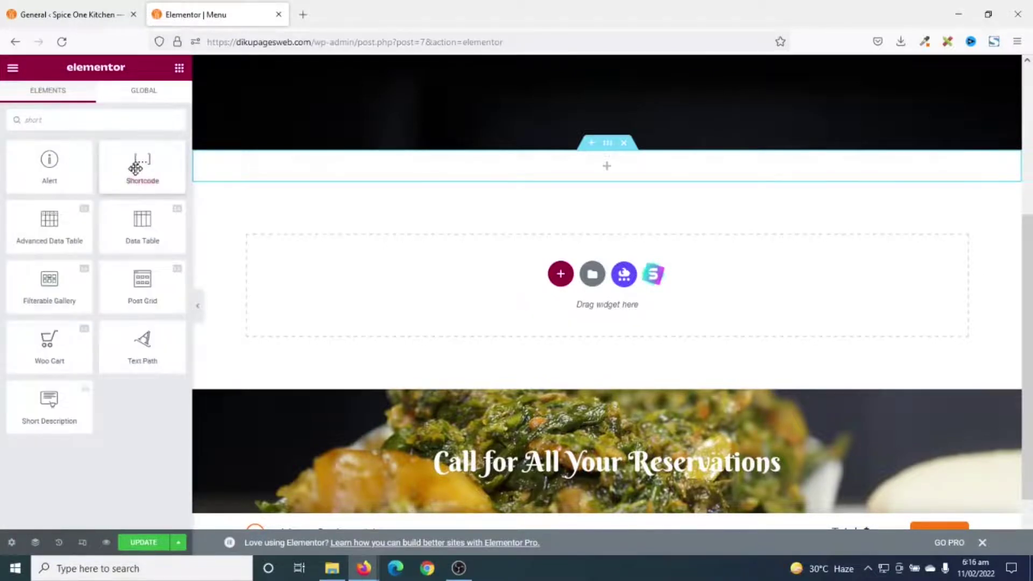
left_click_drag(141, 162, 578, 157)
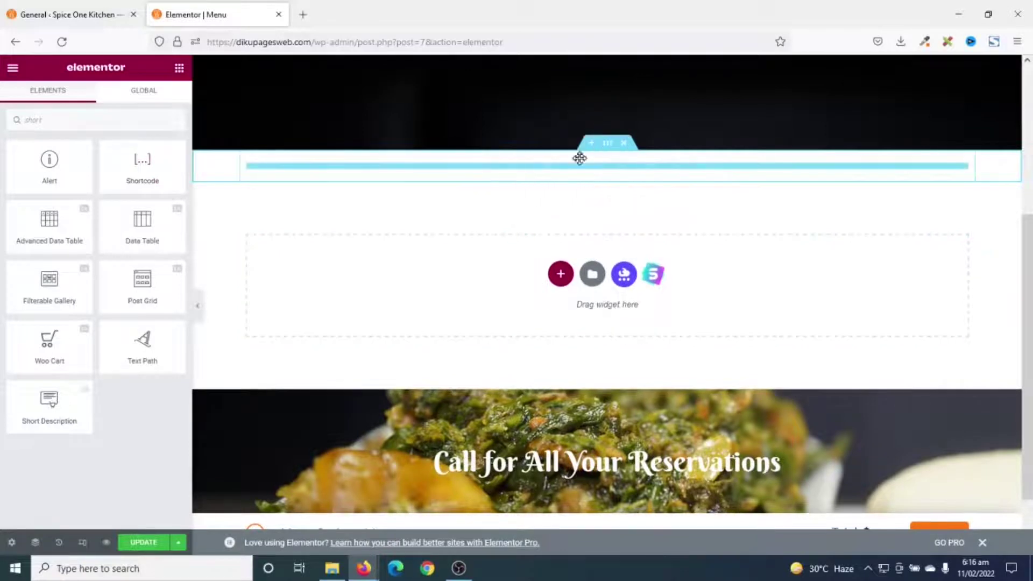
left_click(79, 215)
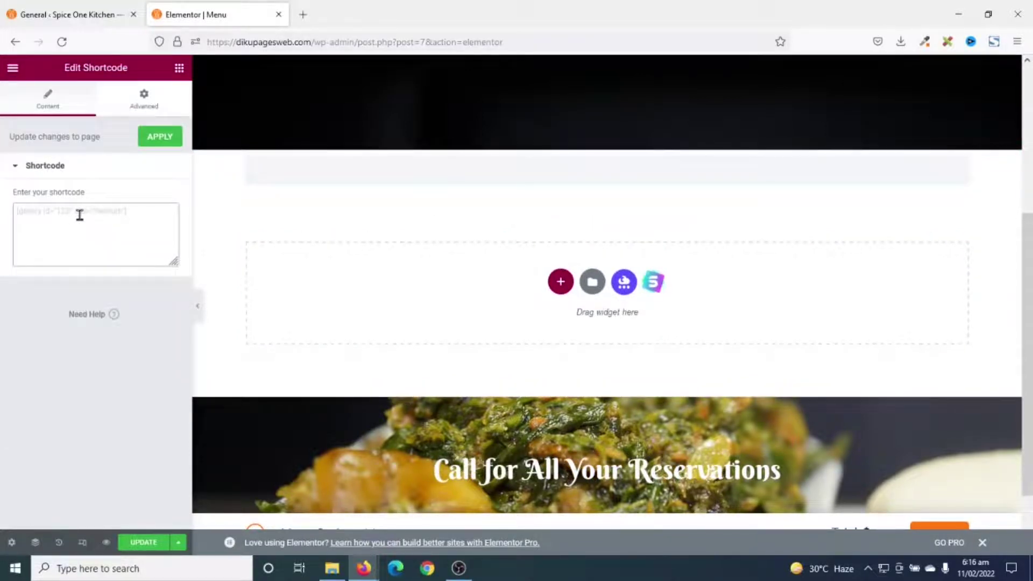
key("ctrl+v")
left_click(150, 138)
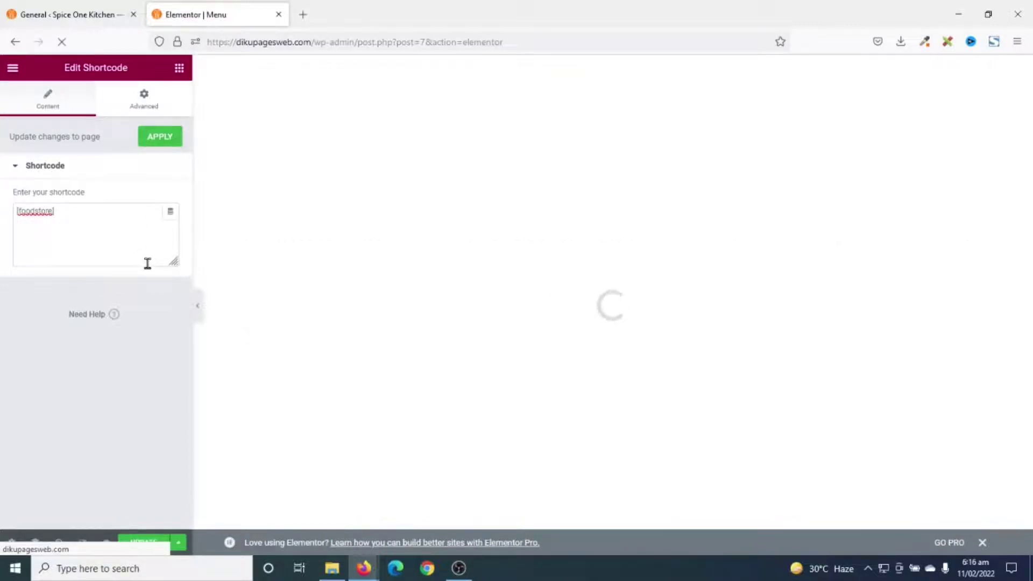
scroll(657, 394, "down", 3)
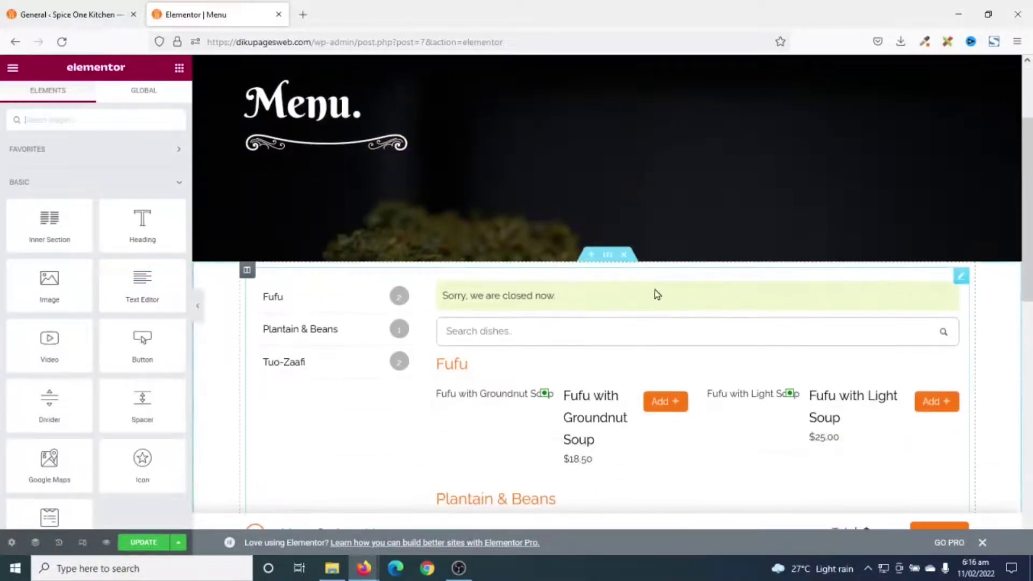
- Update the Menu page and open its preview in a new tab
scroll(657, 295, "down", 5)
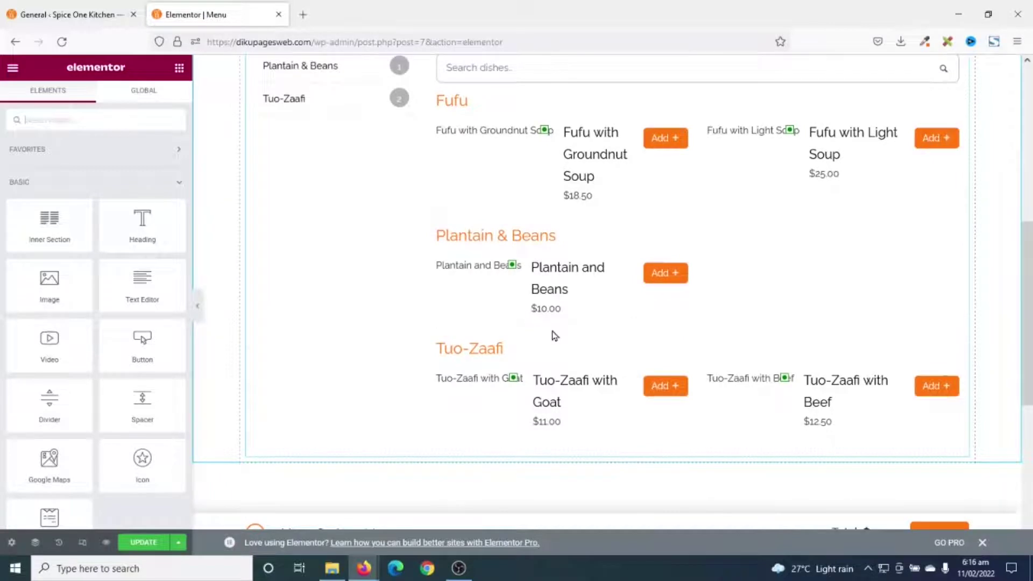
left_click(143, 541)
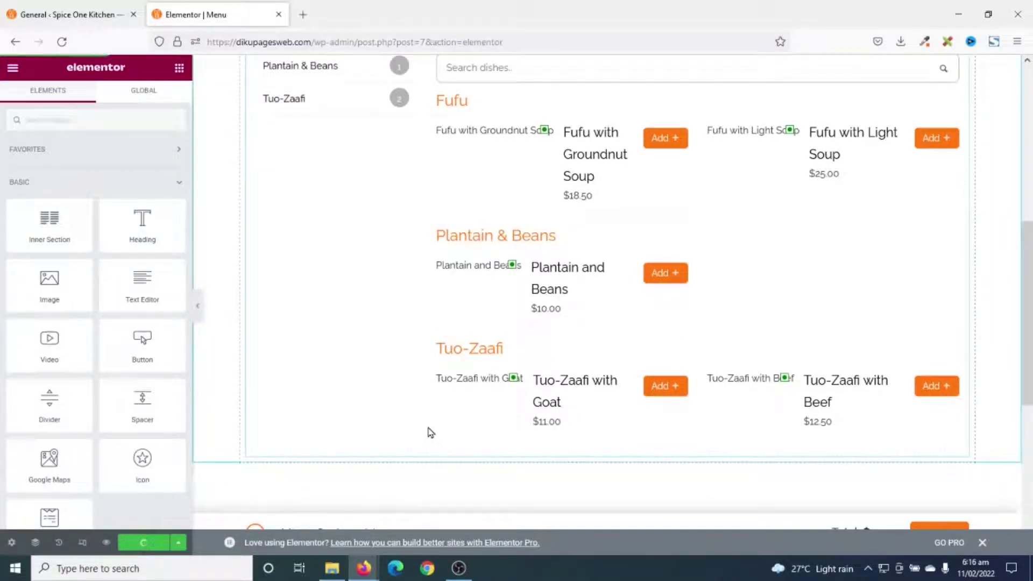
left_click(107, 542)
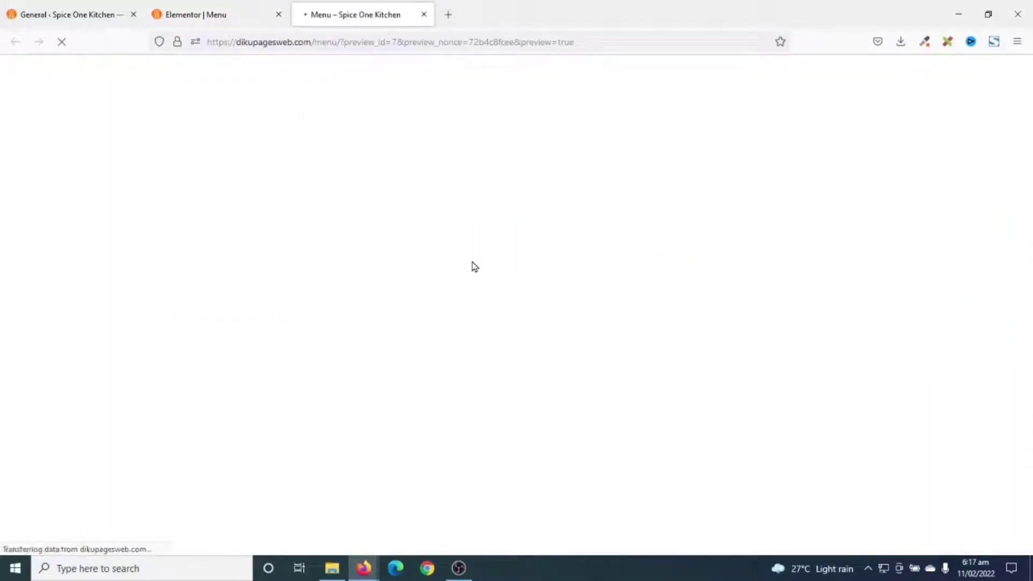
scroll(493, 255, "down", 7)
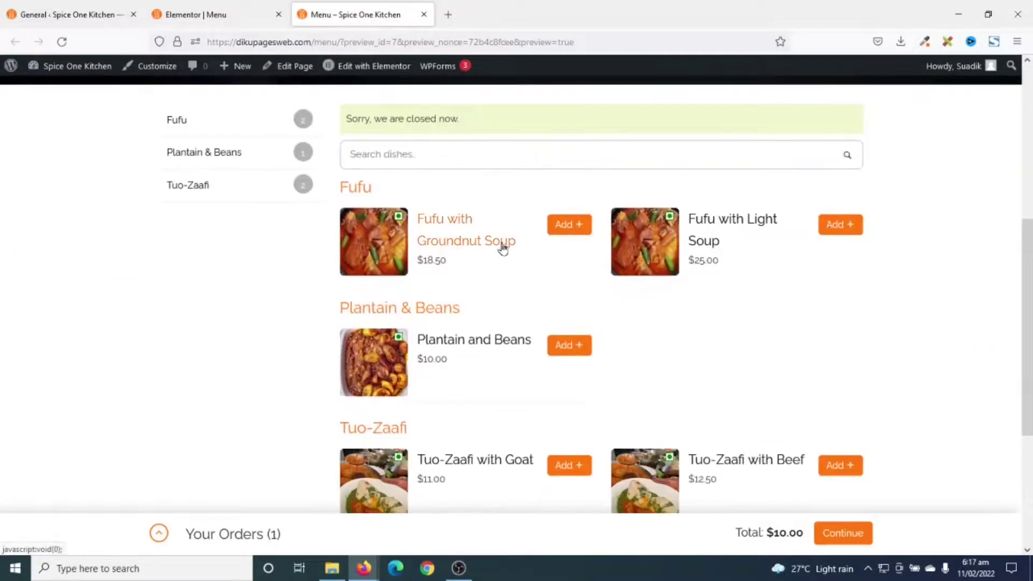
scroll(506, 245, "up", 4)
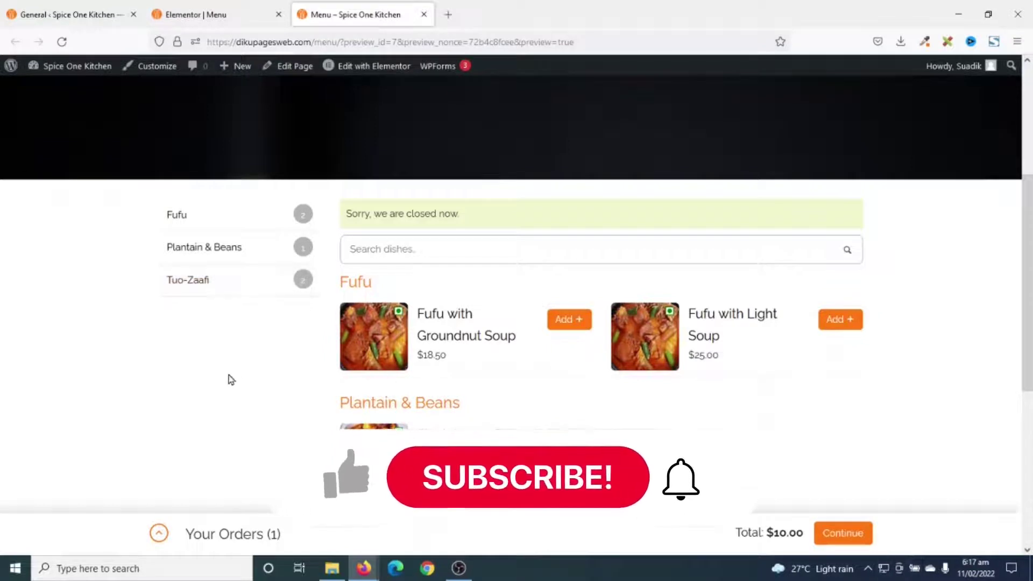
- Check the Fufu, Plantain & Beans and Tuo-Zaafi categories in the preview, then return to Elementor
left_click(173, 218)
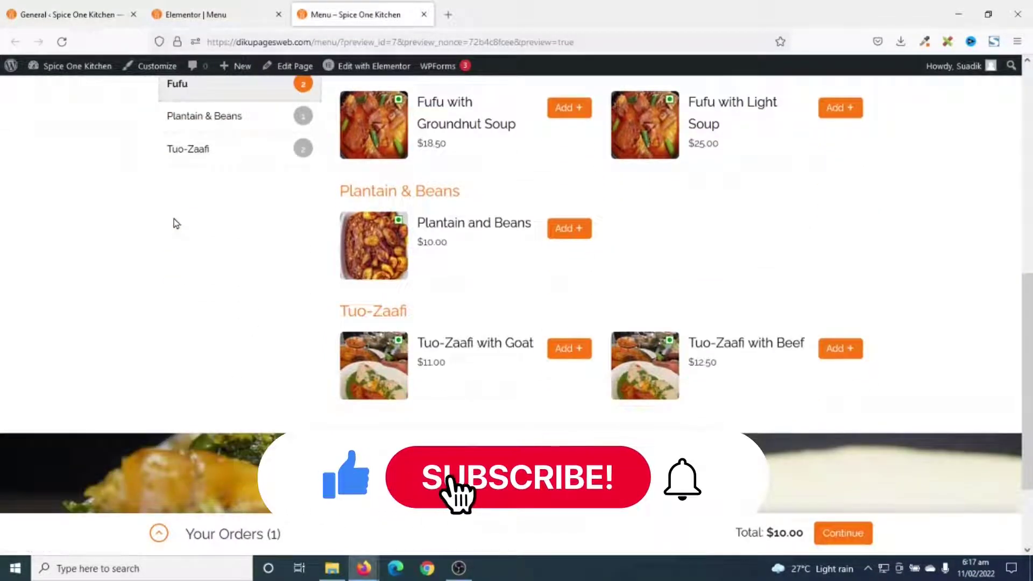
left_click(212, 118)
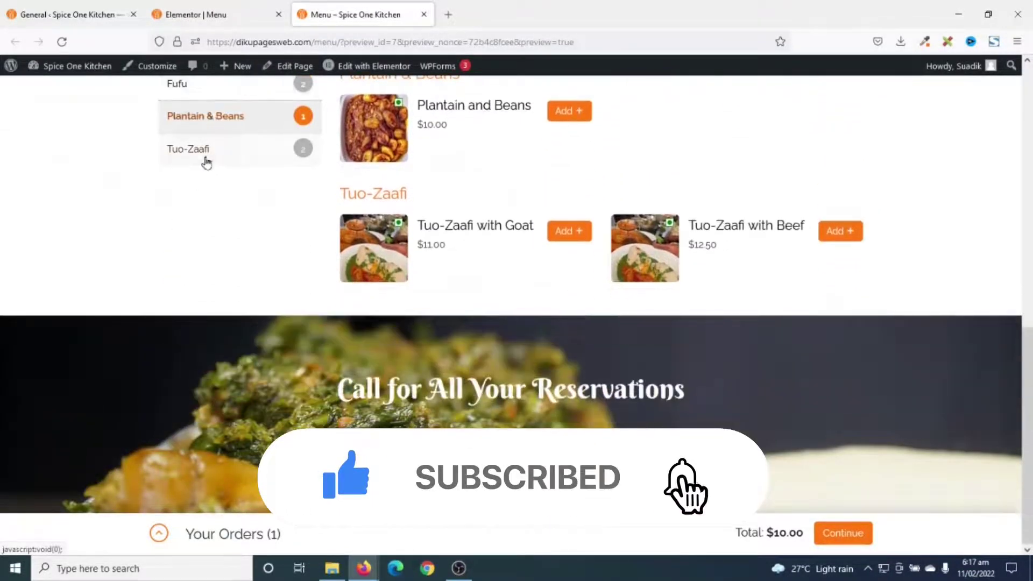
left_click(200, 150)
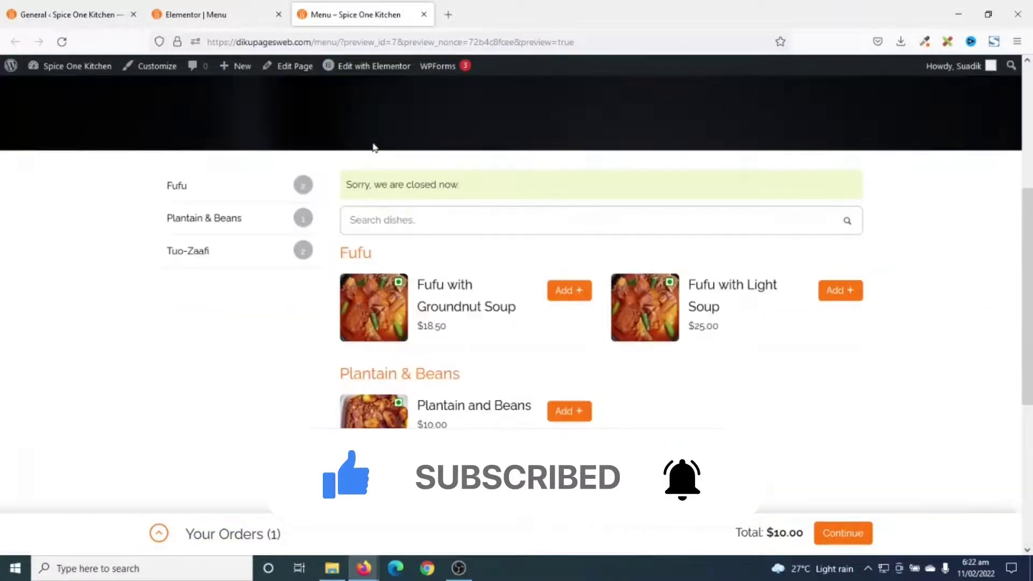
scroll(525, 468, "down", 1)
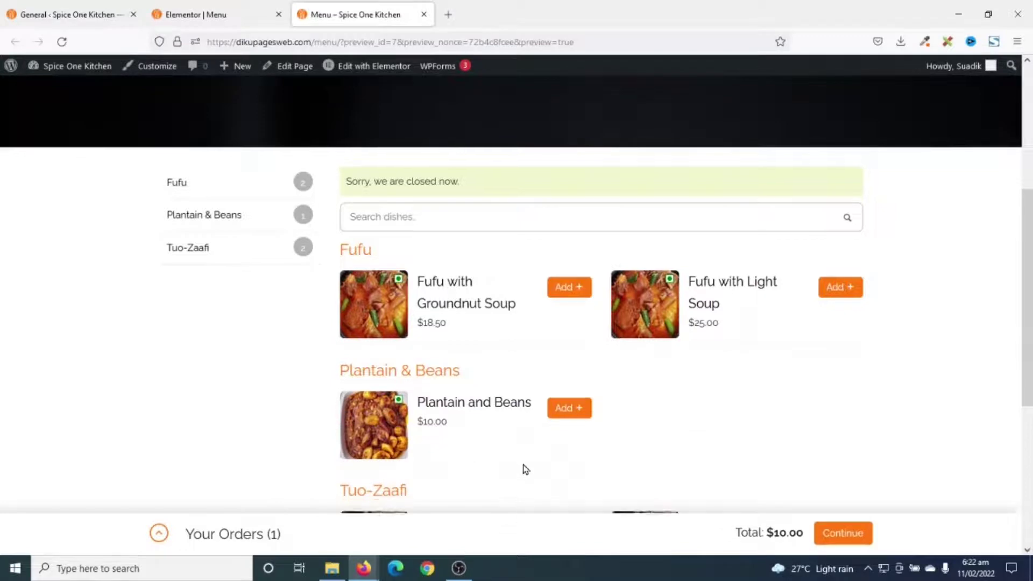
scroll(522, 464, "down", 3)
scroll(505, 410, "up", 4)
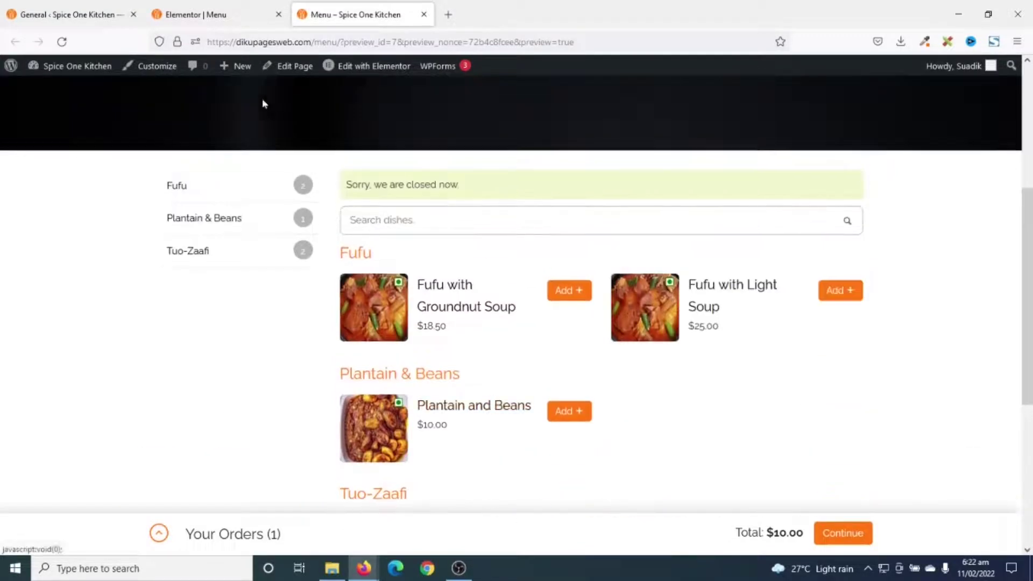
left_click(215, 14)
scroll(603, 259, "up", 5)
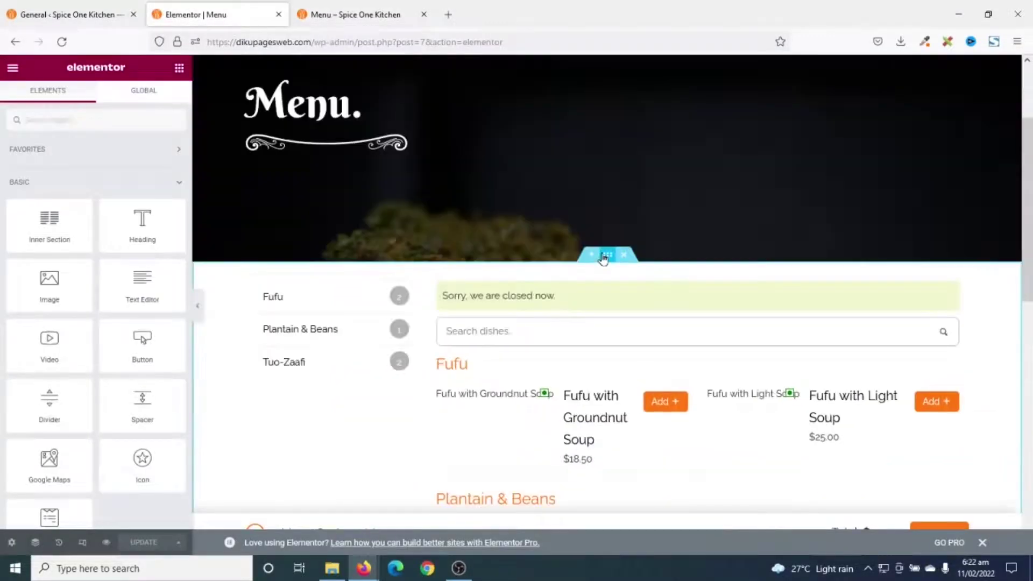
- Give the Food Store section an unlinked bottom padding of 50
left_click(605, 256)
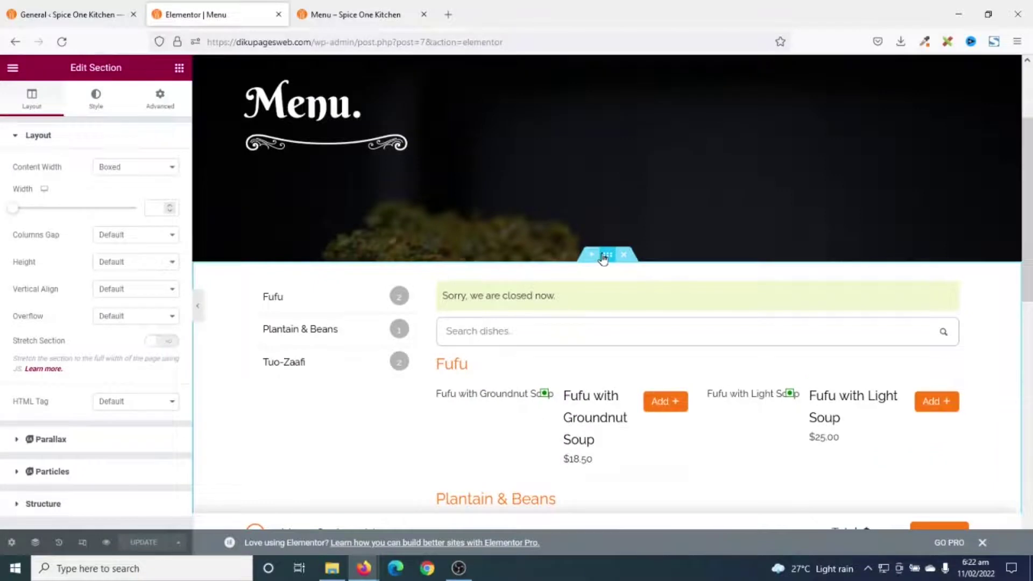
left_click(155, 97)
left_click(163, 236)
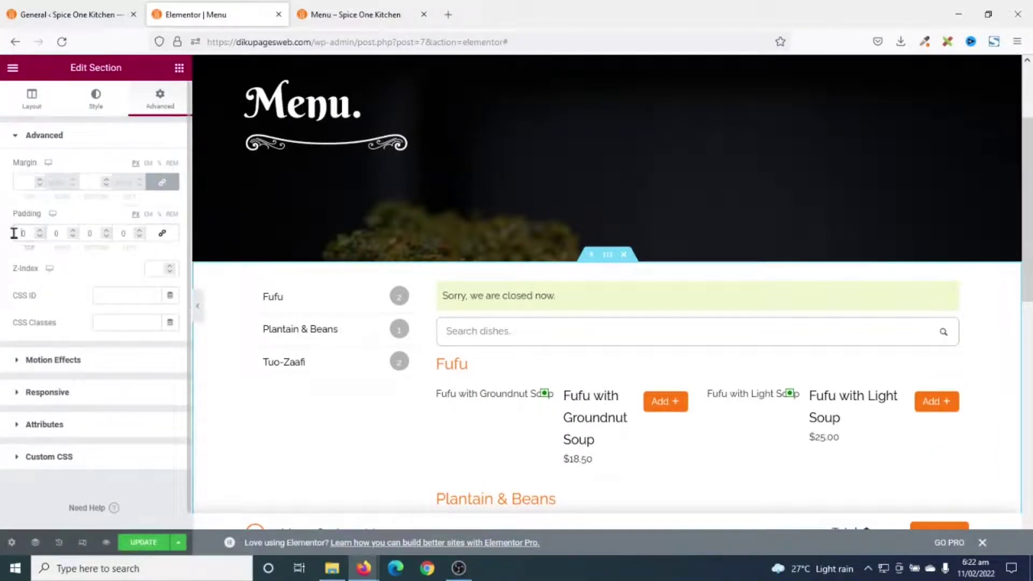
type("5")
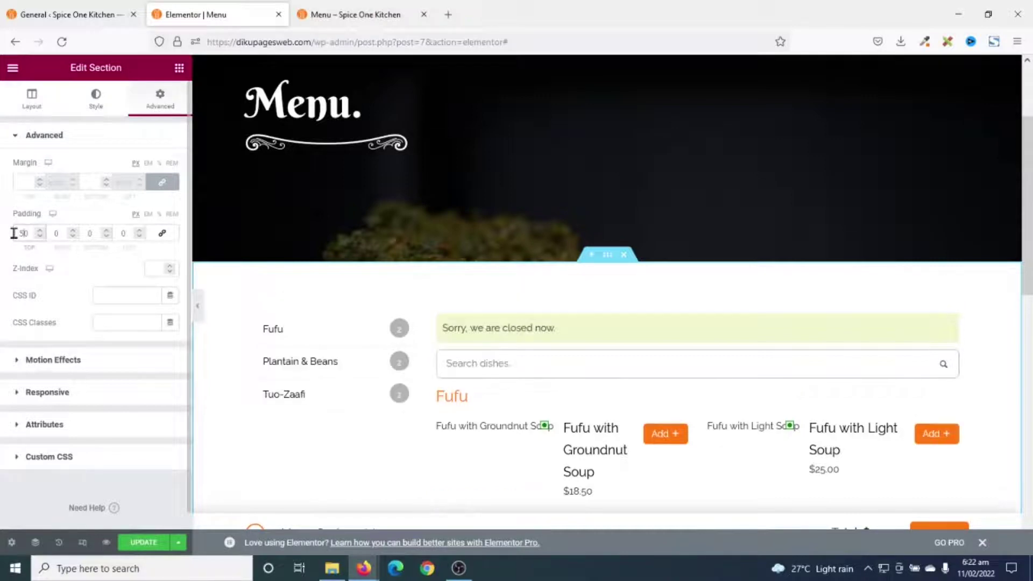
left_click(90, 235)
type("50")
scroll(576, 345, "down", 5)
scroll(577, 344, "up", 8)
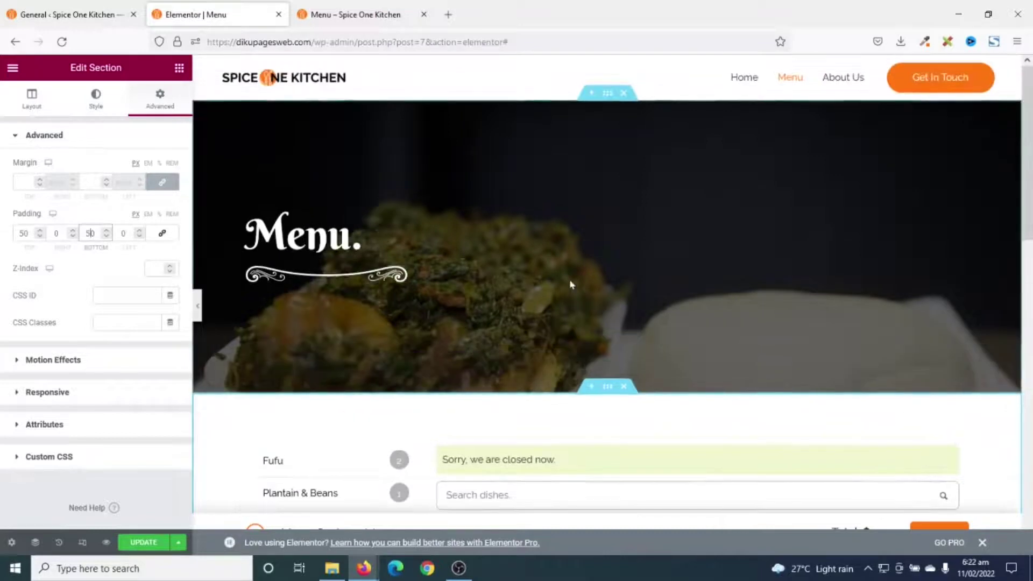
- Switch the Menu hero banner's height to Min Height
left_click(607, 92)
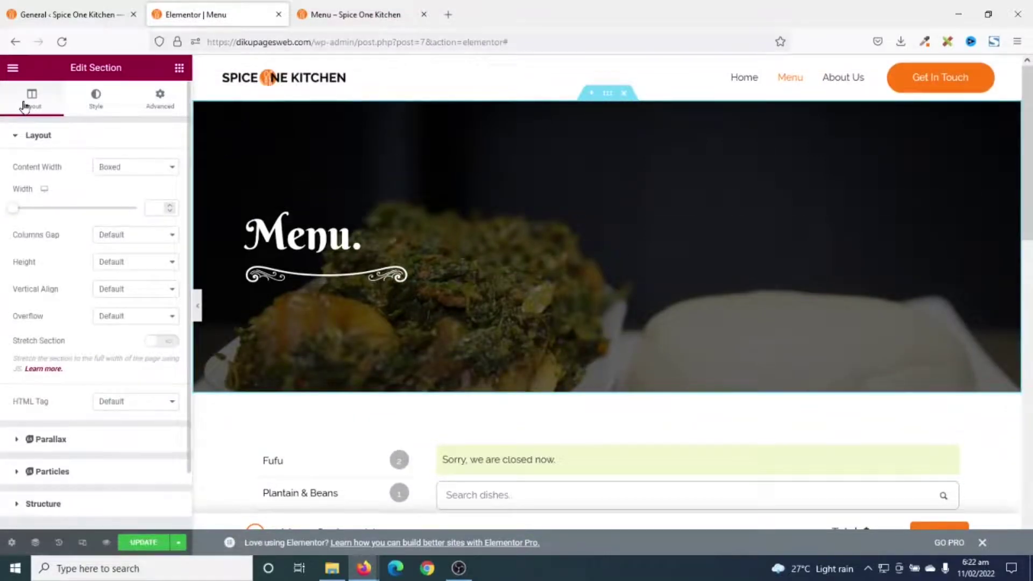
left_click(124, 263)
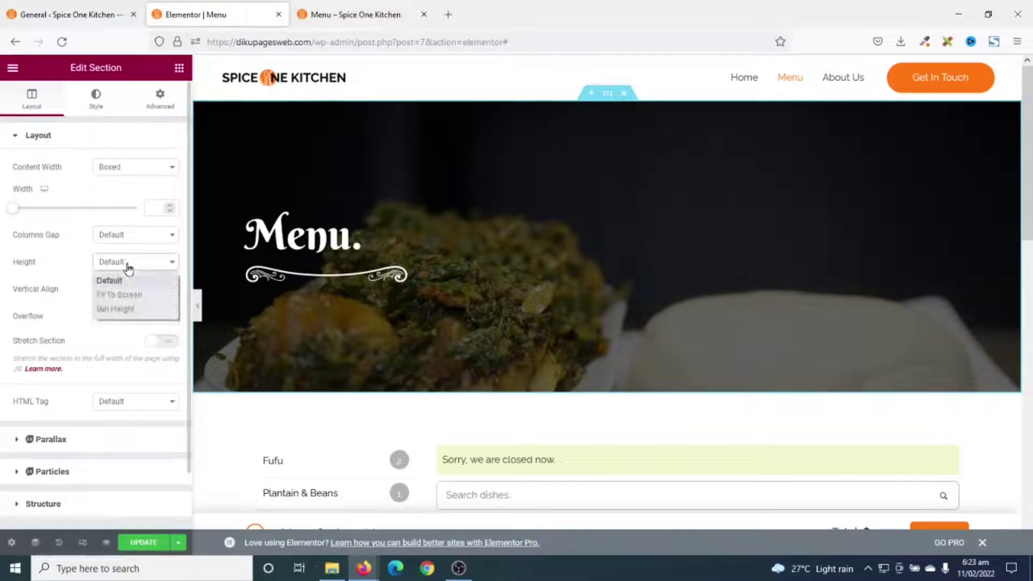
left_click(136, 315)
key("Down")
key("Down")
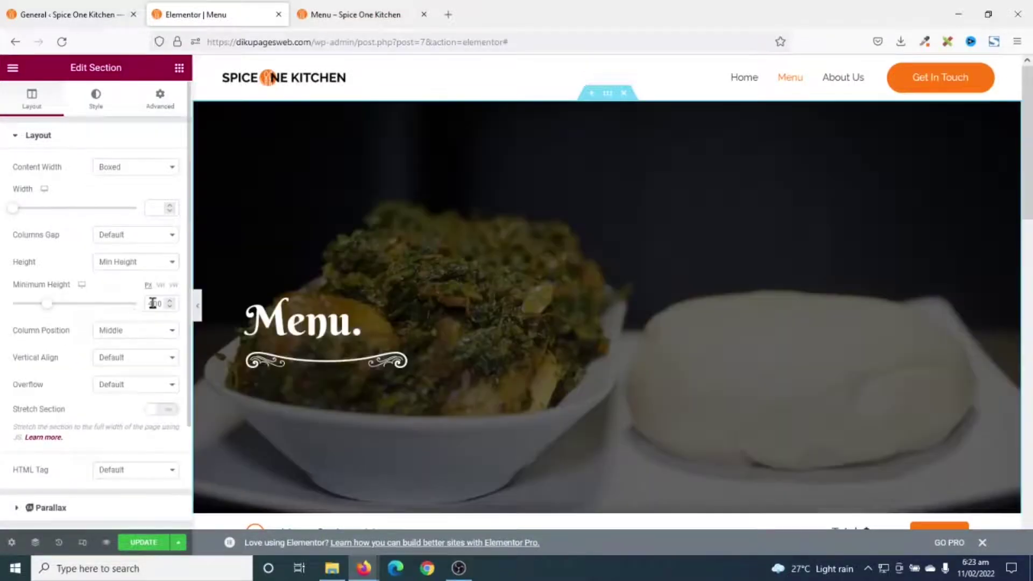
left_click_drag(153, 303, 94, 305)
type("2")
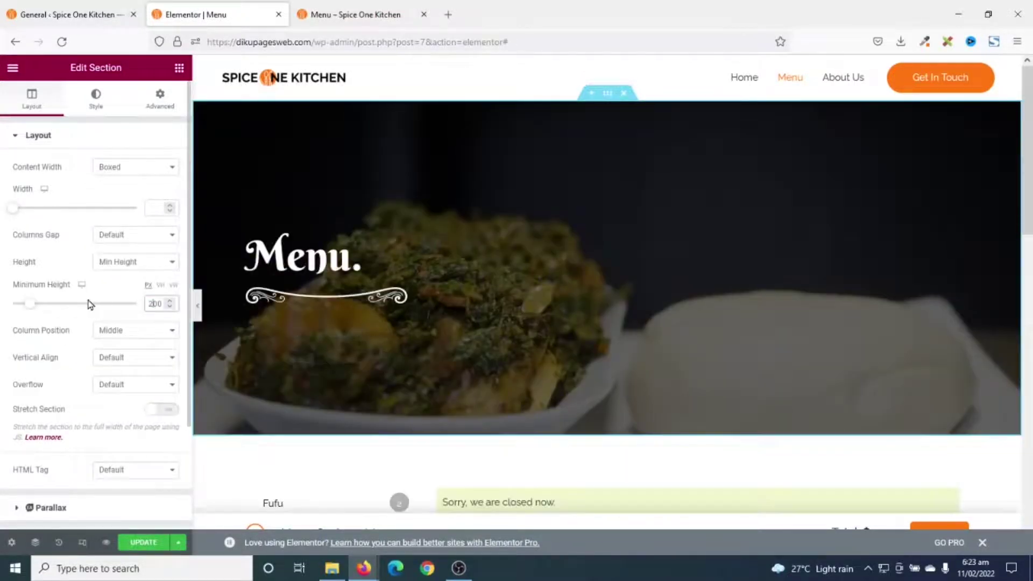
- Set the hero banner's top and bottom padding from 160 to 0
left_click(160, 103)
double_click(92, 234)
type("0")
double_click(28, 231)
type("0")
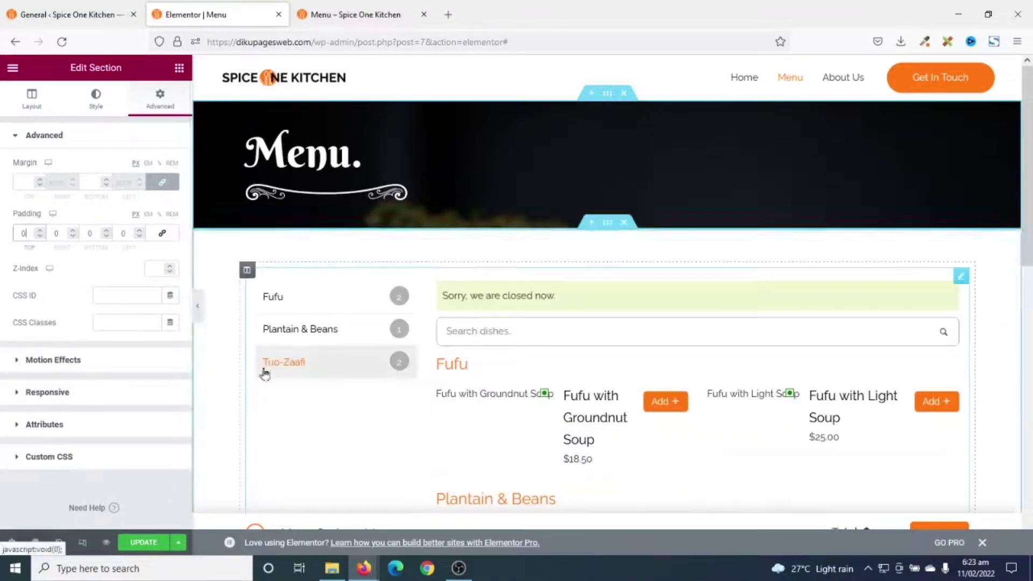
- Set the hero's minimum height to 300 and update the page
left_click(24, 98)
left_click_drag(159, 304, 136, 309)
type("300")
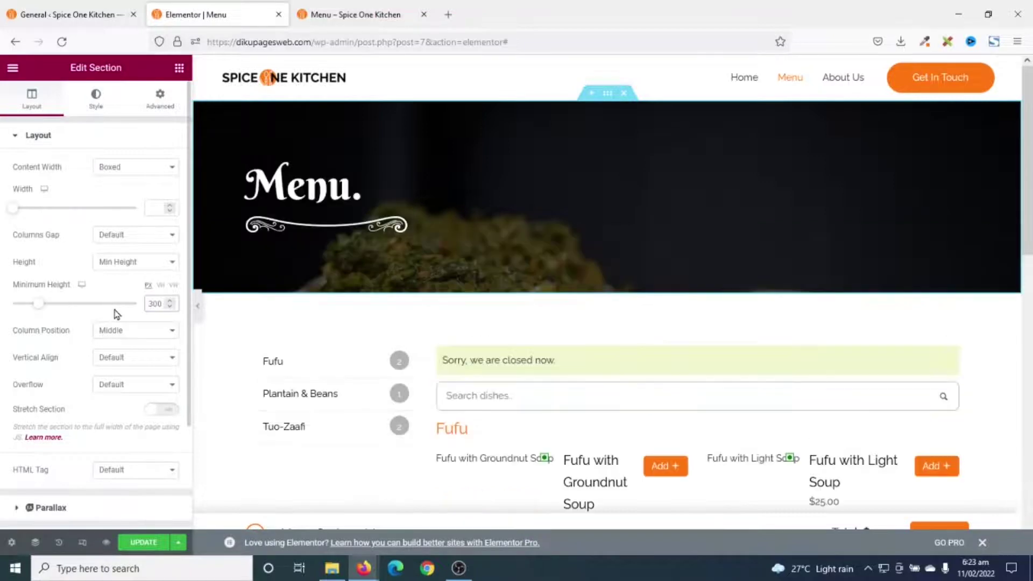
scroll(431, 385, "down", 8)
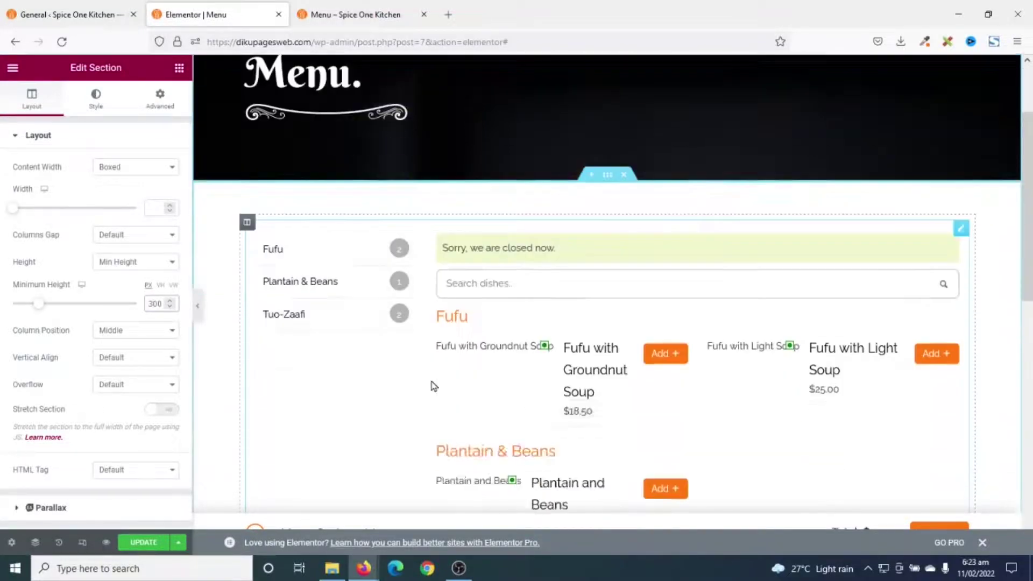
scroll(431, 385, "up", 7)
left_click(145, 542)
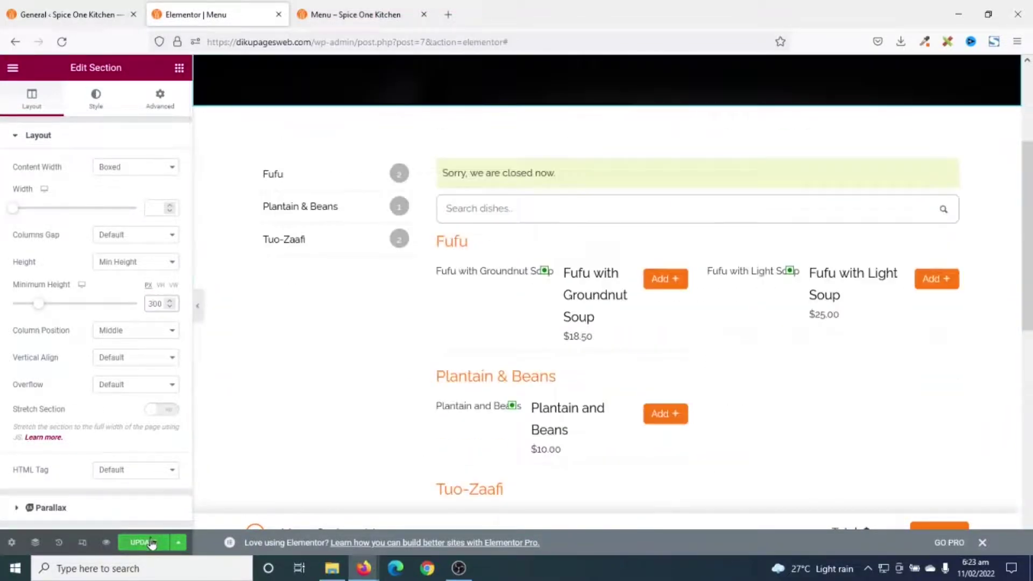
- View the live Menu page and jump to its Breakfast dishes
left_click(361, 10)
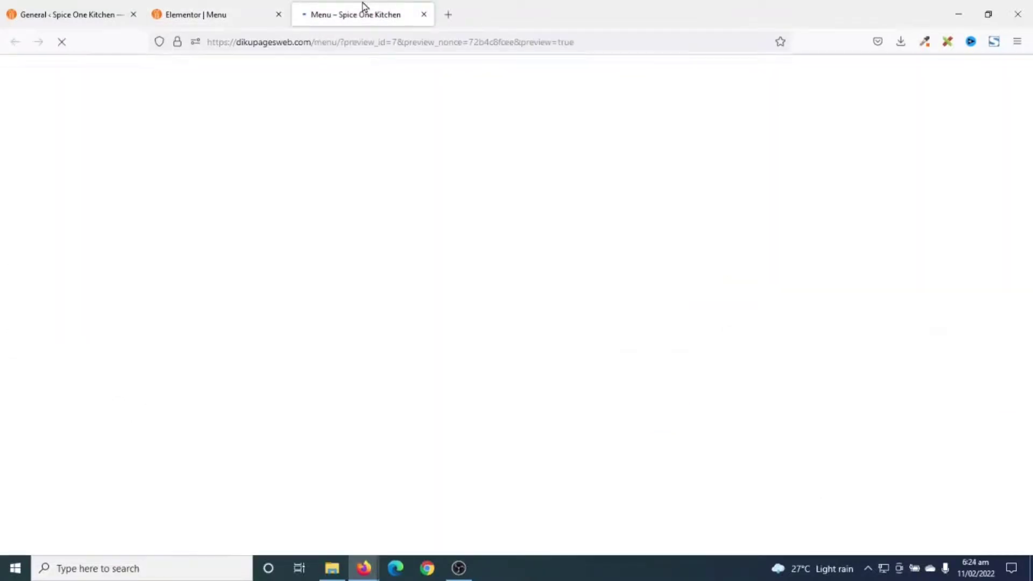
scroll(546, 258, "down", 8)
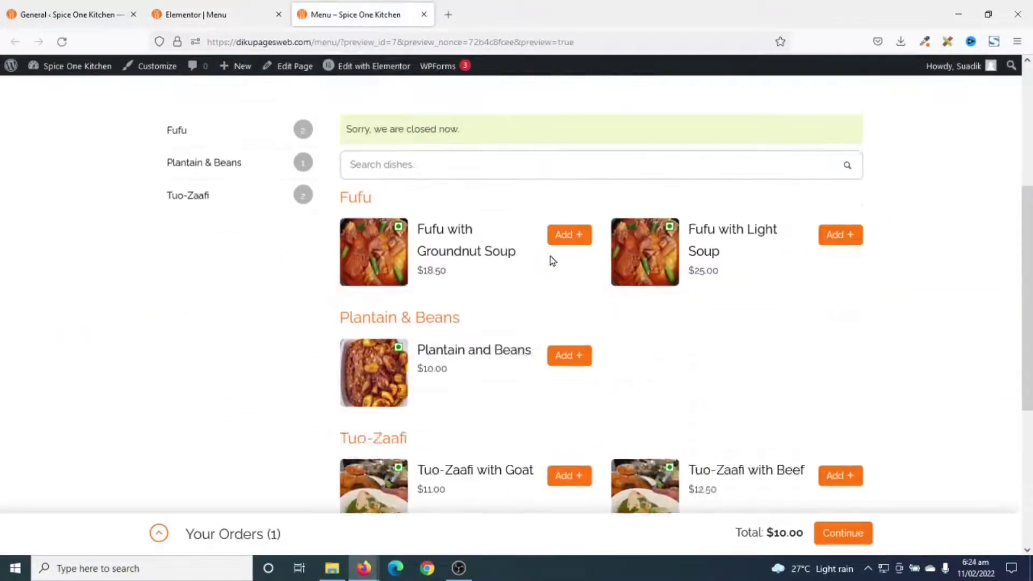
scroll(553, 260, "up", 6)
scroll(560, 263, "down", 5)
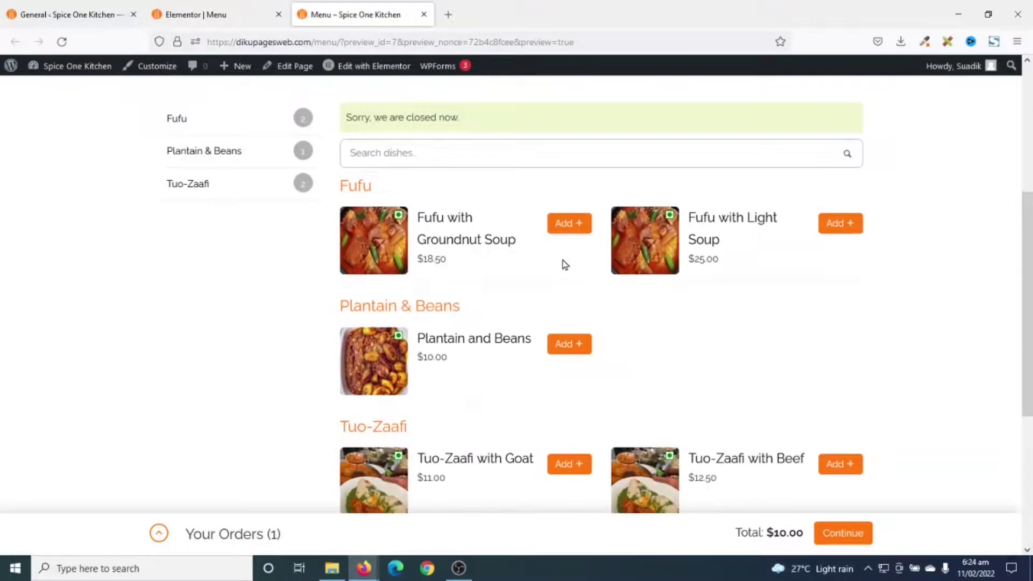
scroll(734, 295, "up", 5)
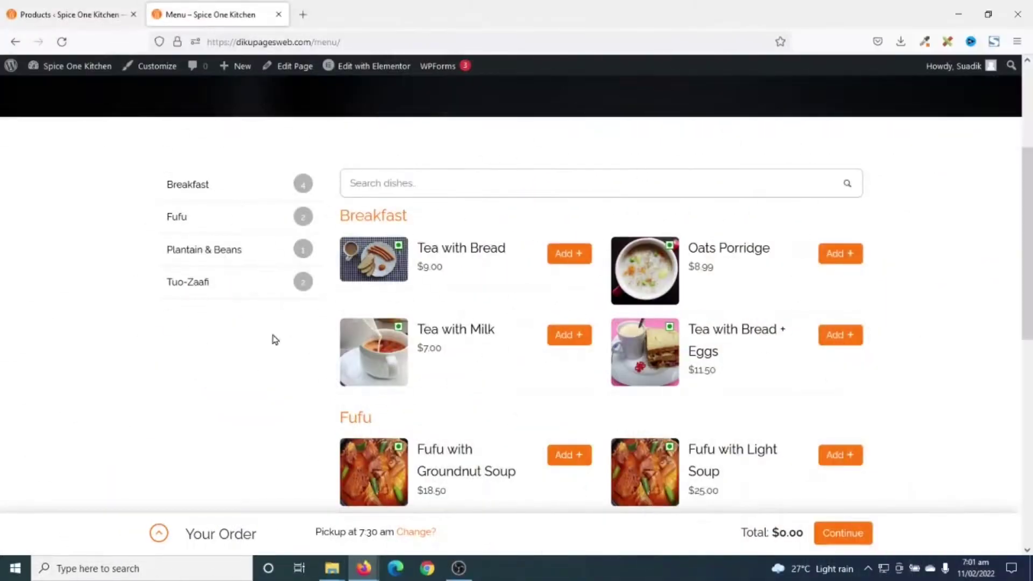
left_click(230, 189)
scroll(592, 194, "up", 5)
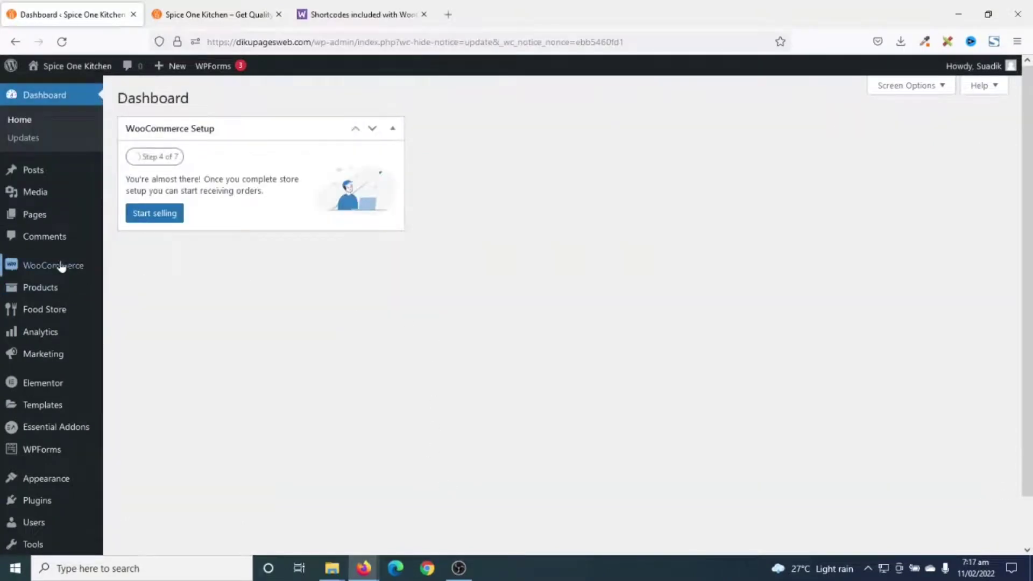
- Set the selling location to specific countries, with Ghana added
mouse_move(49, 268)
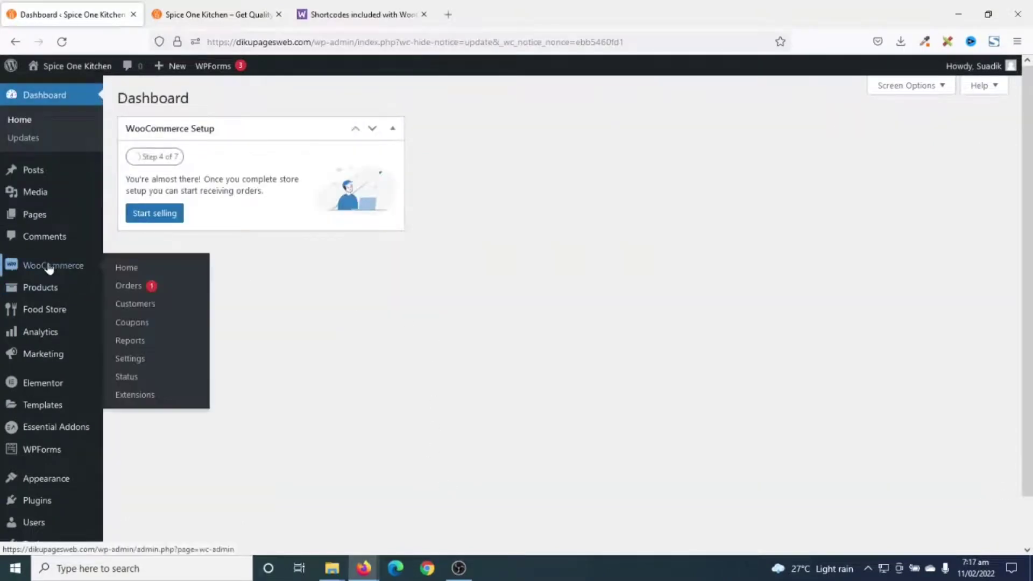
left_click(144, 360)
scroll(388, 312, "down", 5)
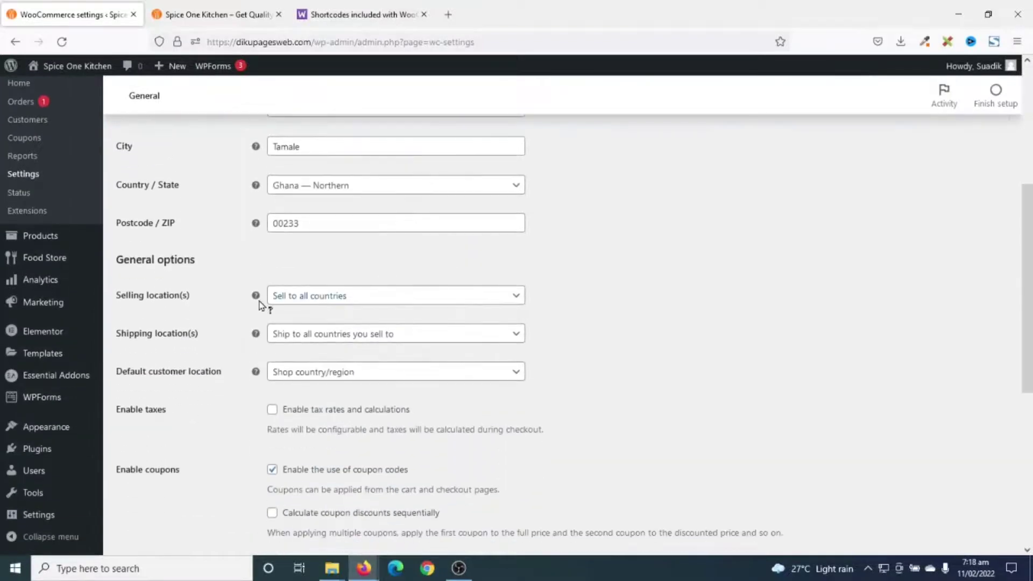
left_click(319, 304)
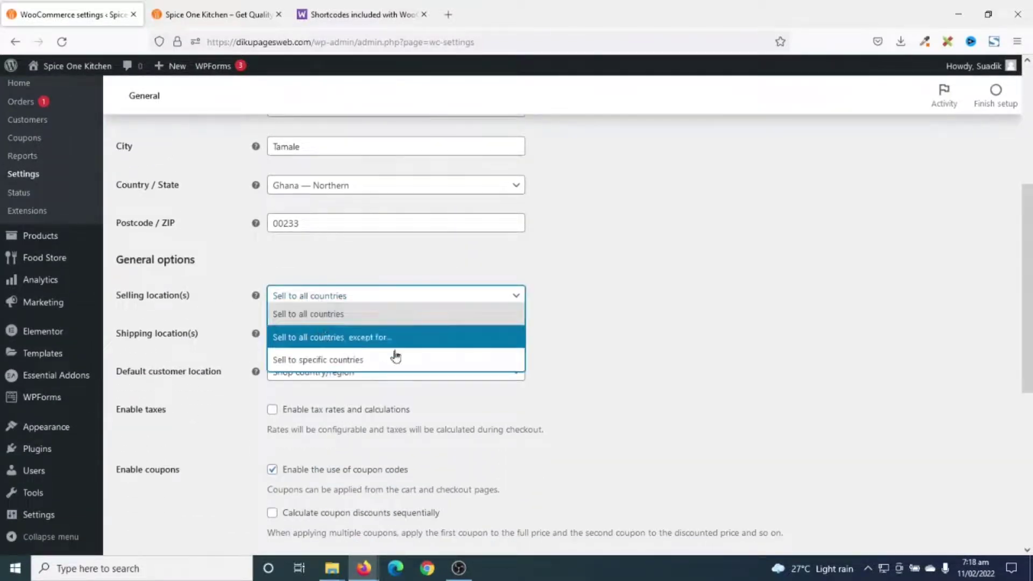
left_click(330, 365)
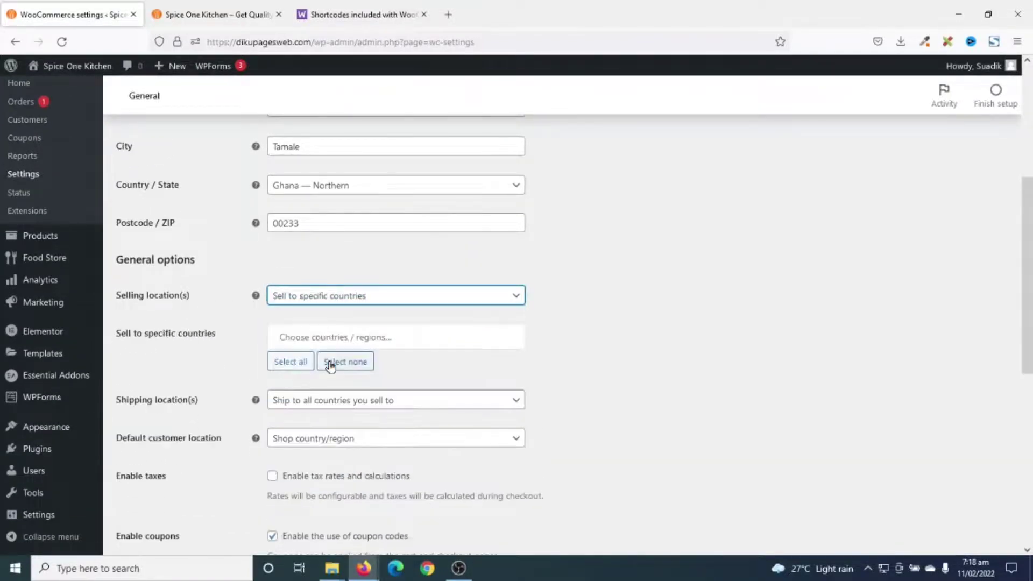
left_click(345, 336)
type("ghn")
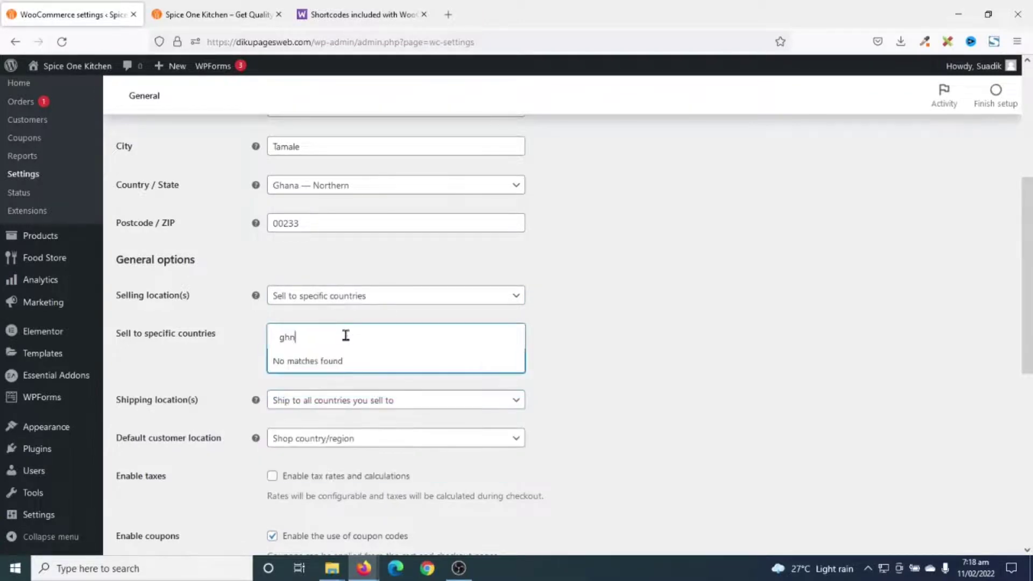
key("BackSpace")
type("a")
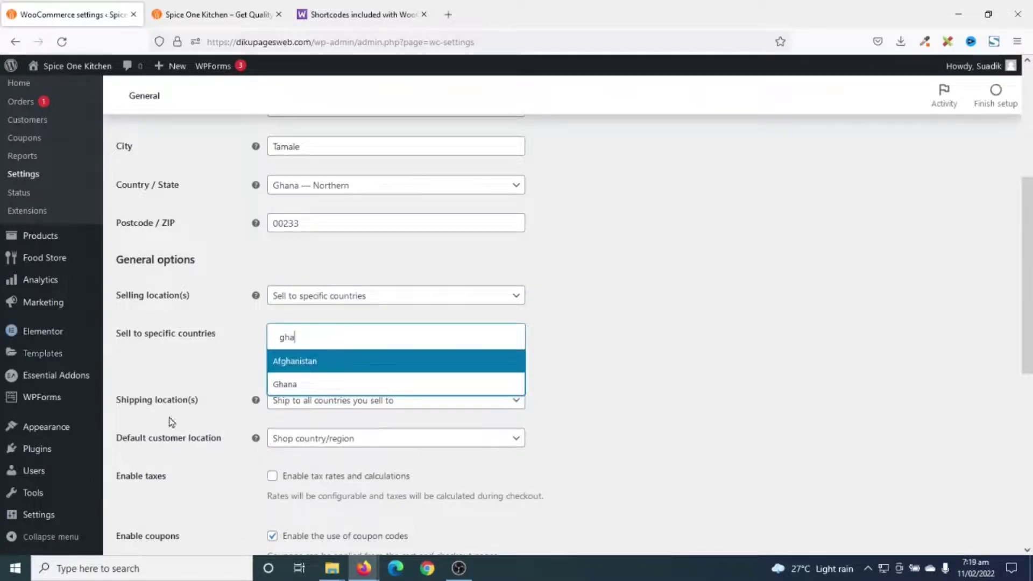
left_click(285, 384)
- Choose Ghana cedi as the store currency and save the general settings
scroll(565, 385, "down", 7)
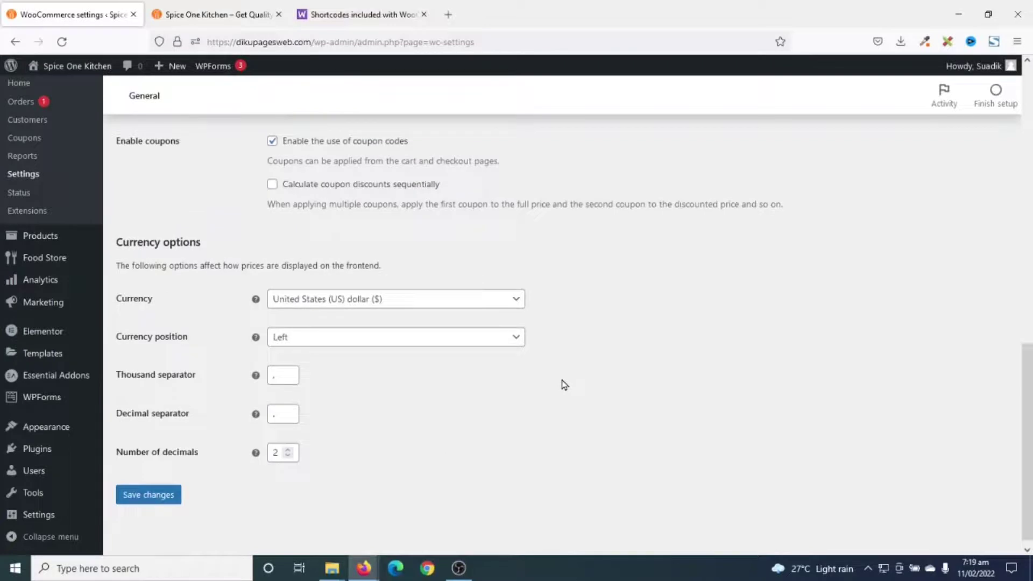
left_click(339, 300)
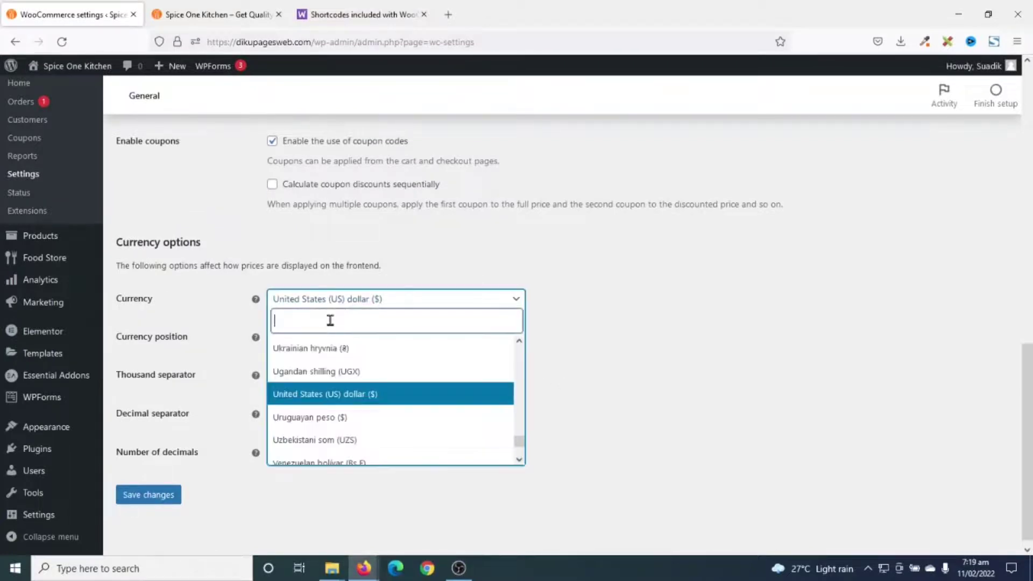
type("ghana")
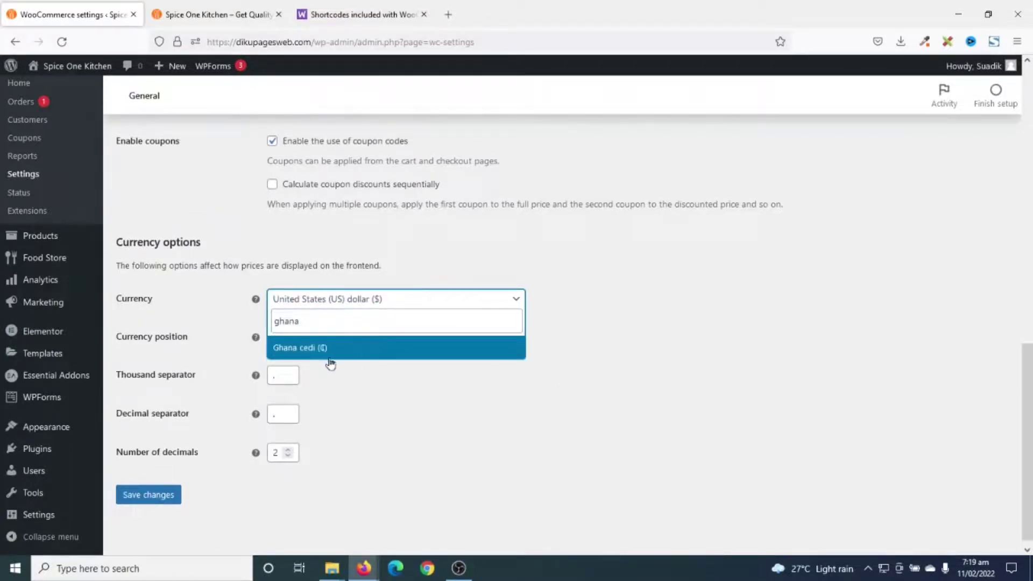
left_click(331, 350)
left_click(171, 504)
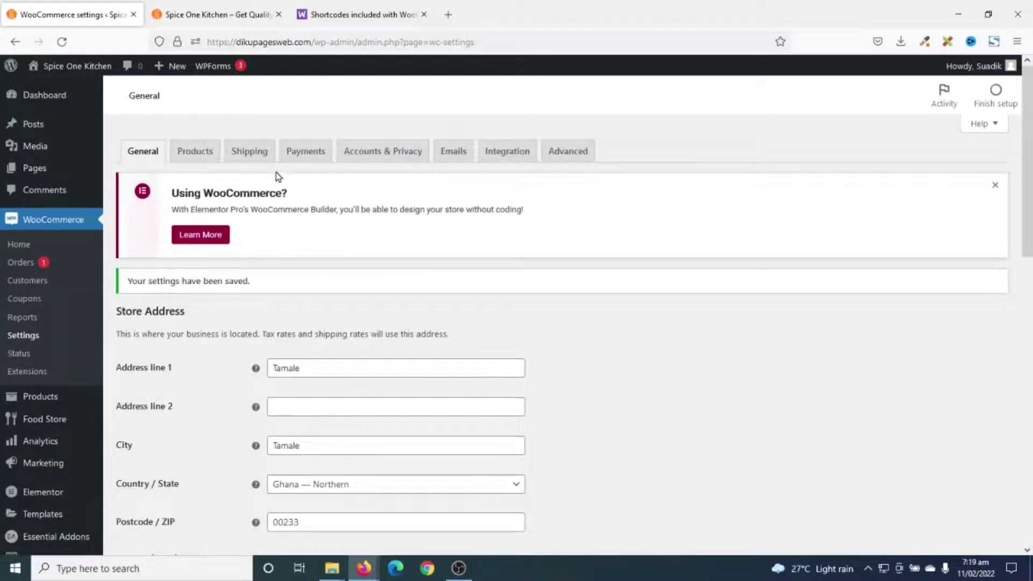
left_click(255, 160)
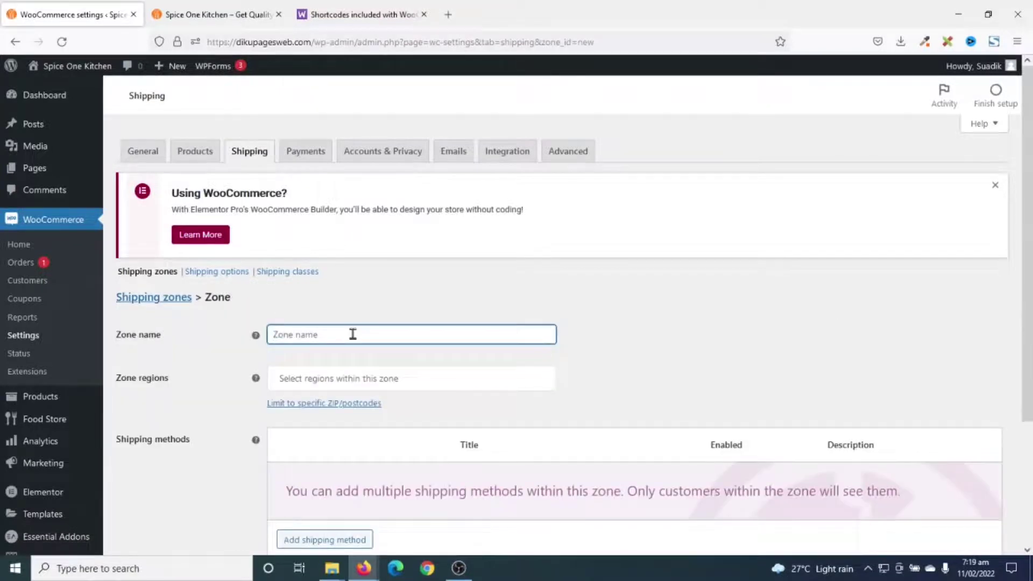
- Create a shipping zone named 'Shipping' covering Northern, Ghana, and save it
type("Ta")
key("BackSpace")
type("Shipping")
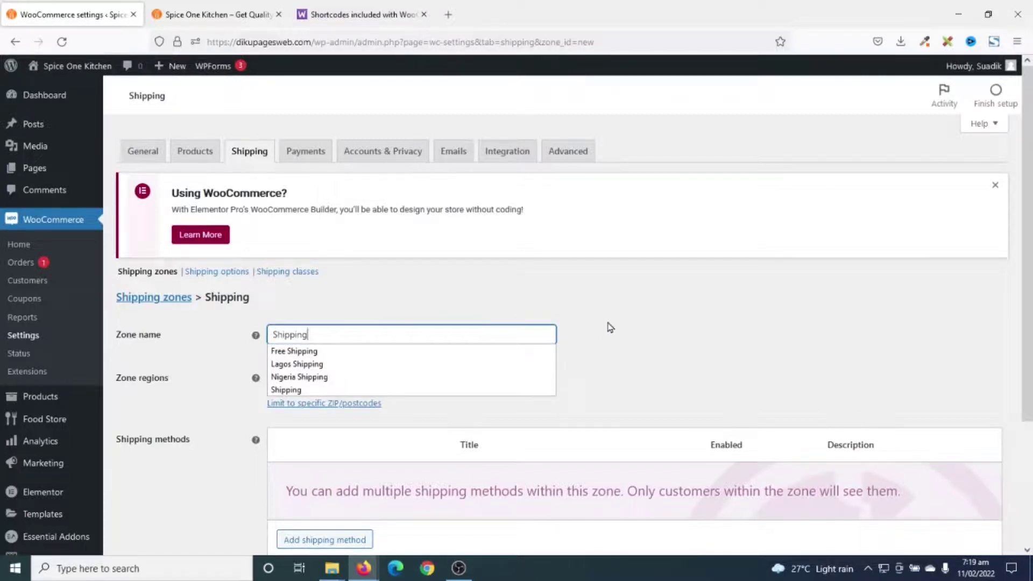
left_click(597, 339)
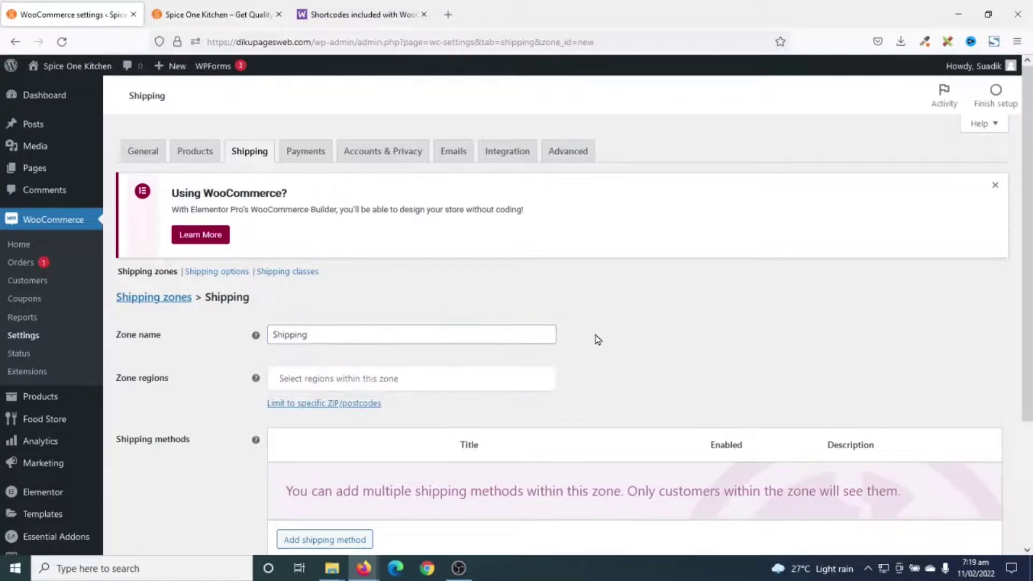
left_click(344, 380)
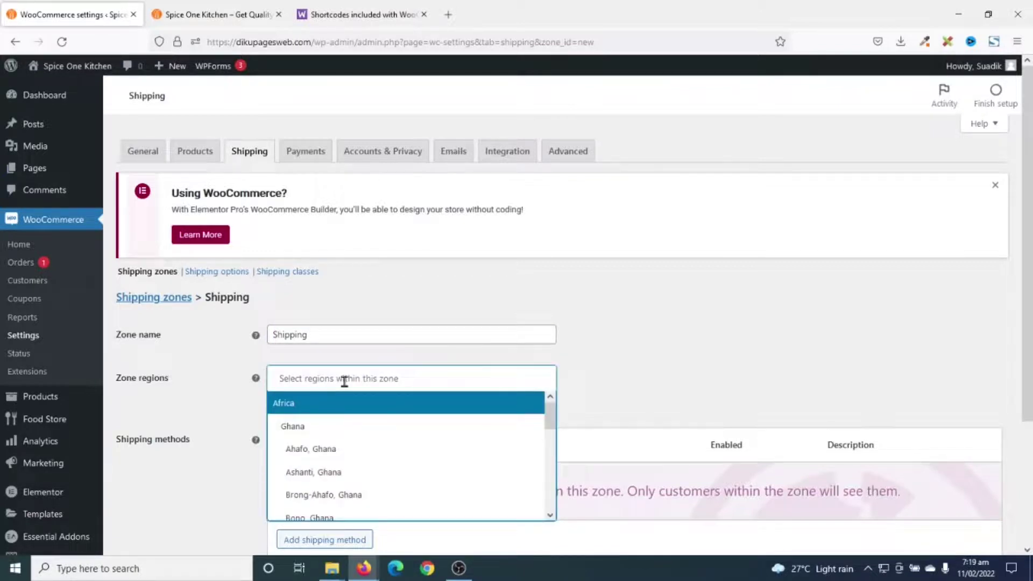
type("norther")
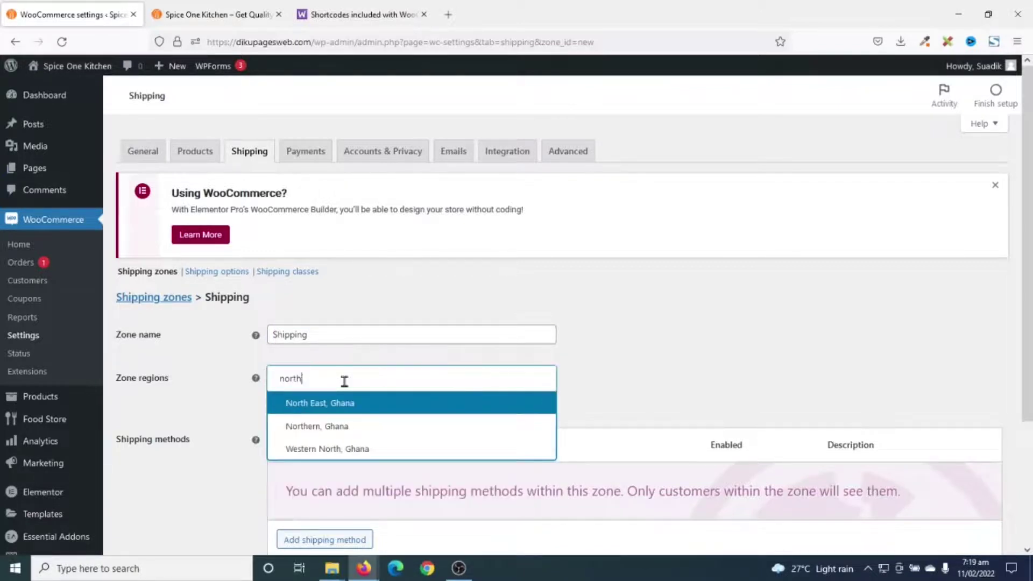
left_click(300, 404)
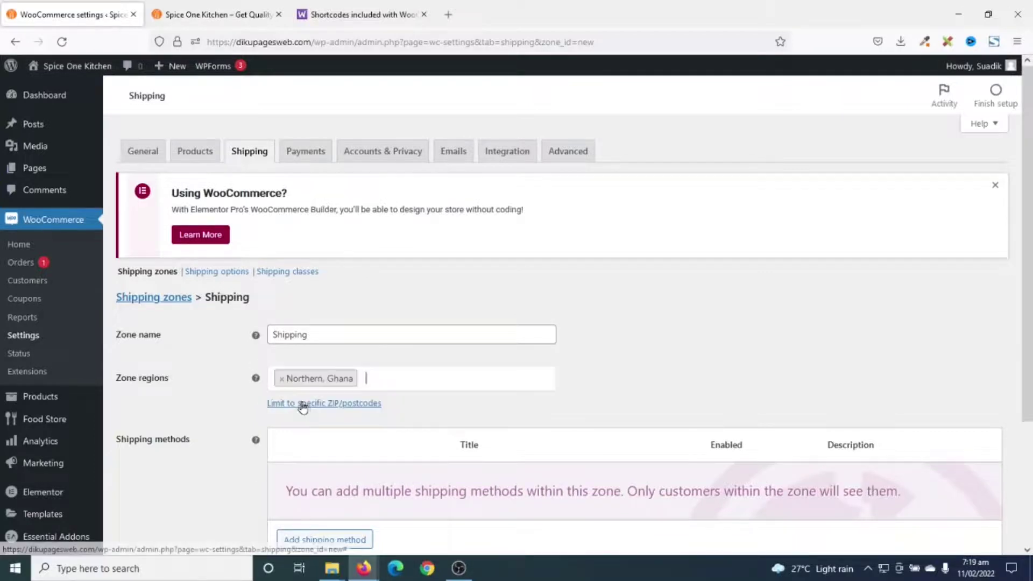
scroll(366, 433, "down", 1)
scroll(366, 434, "down", 3)
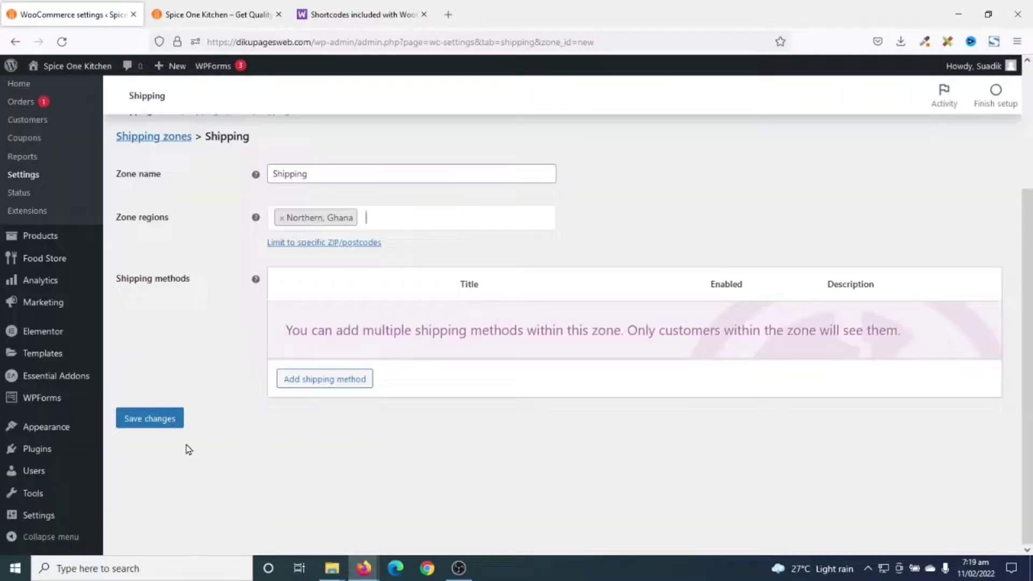
left_click(164, 425)
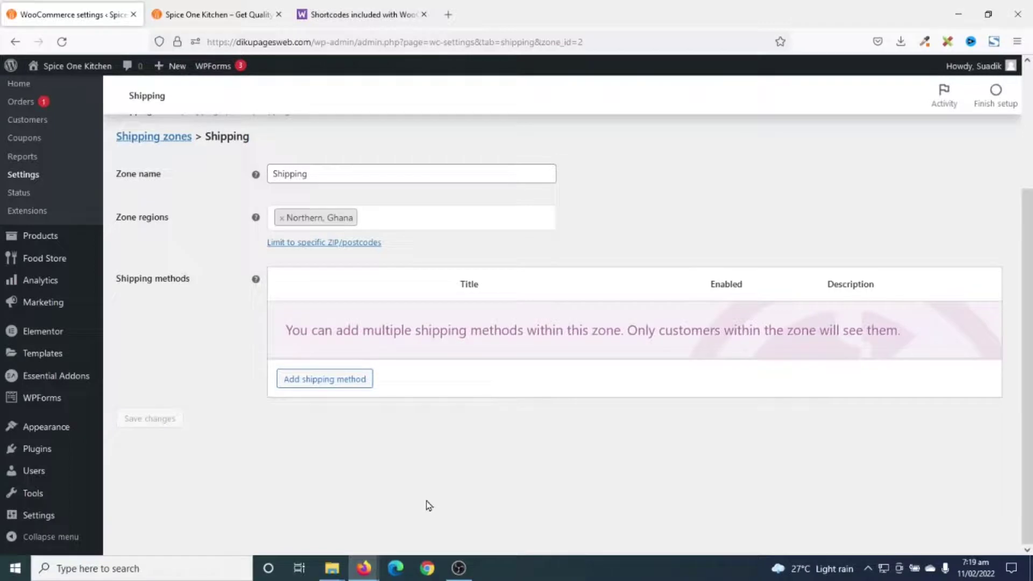
- Add a Flat rate shipping method to the zone
left_click(334, 383)
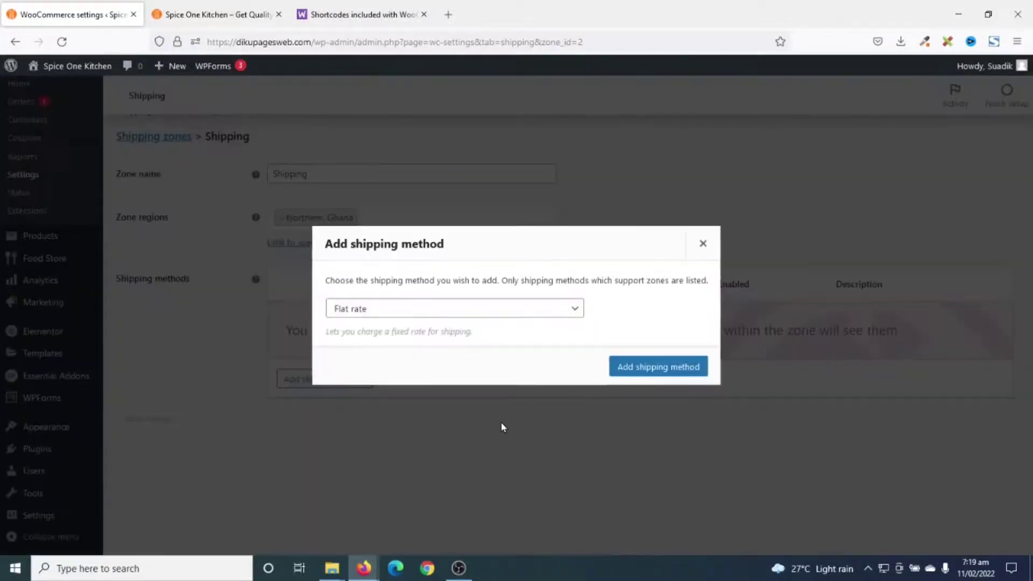
left_click(403, 310)
left_click(430, 328)
left_click(652, 368)
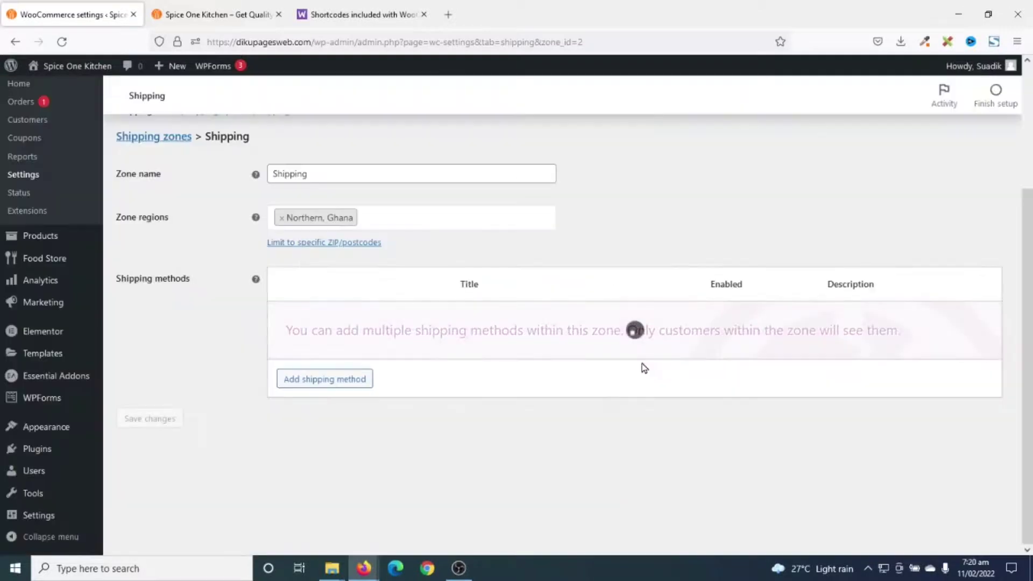
- Set the flat rate's tax status to None with cost 0 and save
left_click(317, 319)
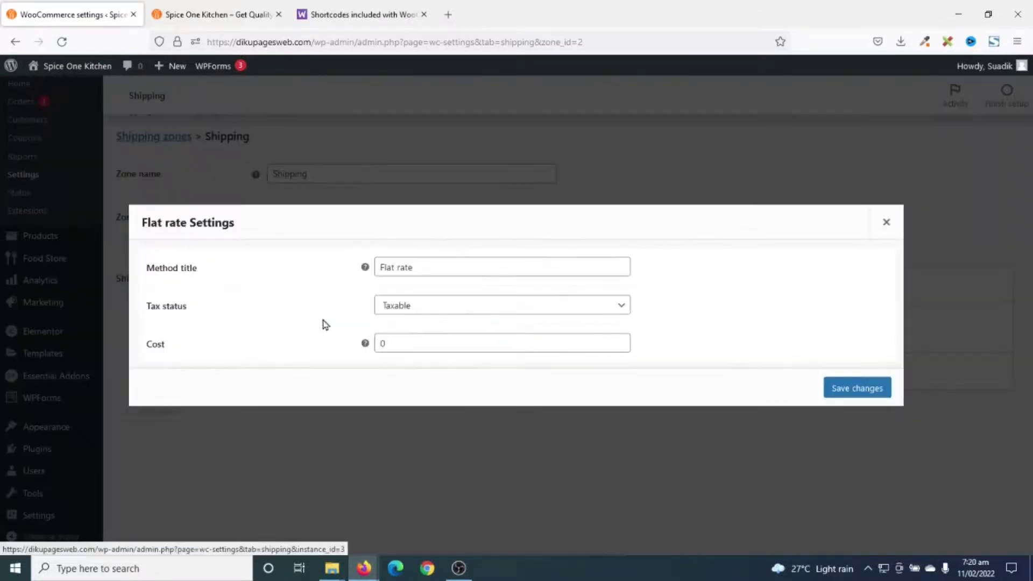
left_click(431, 312)
left_click(412, 344)
left_click_drag(406, 344, 315, 342)
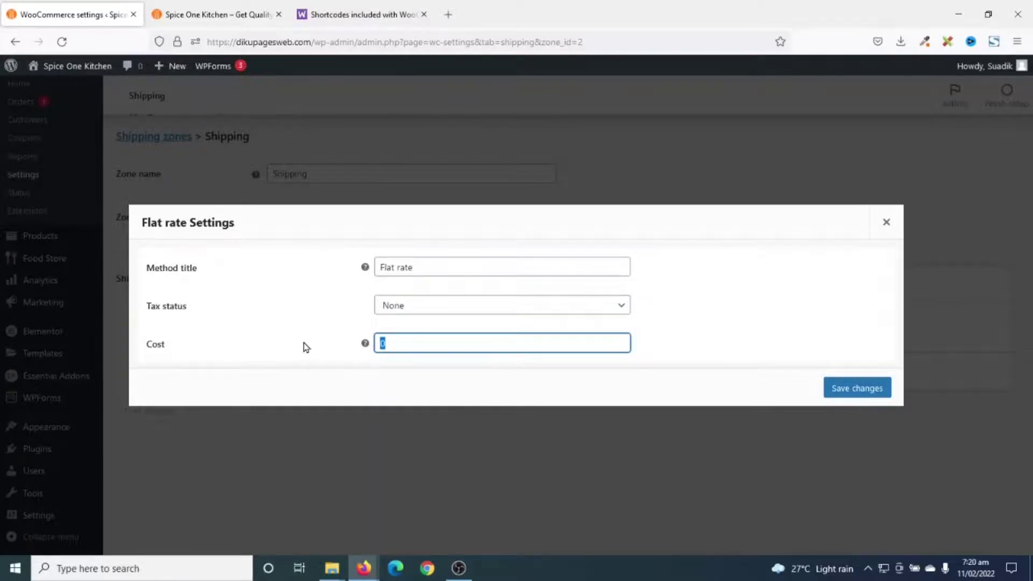
left_click(840, 394)
key("alt+Left")
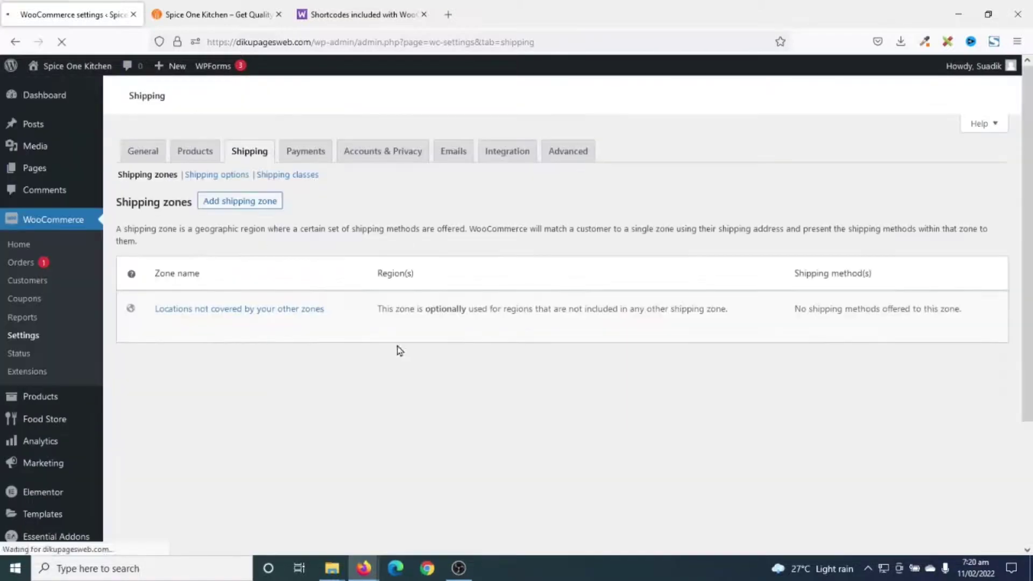
left_click(304, 151)
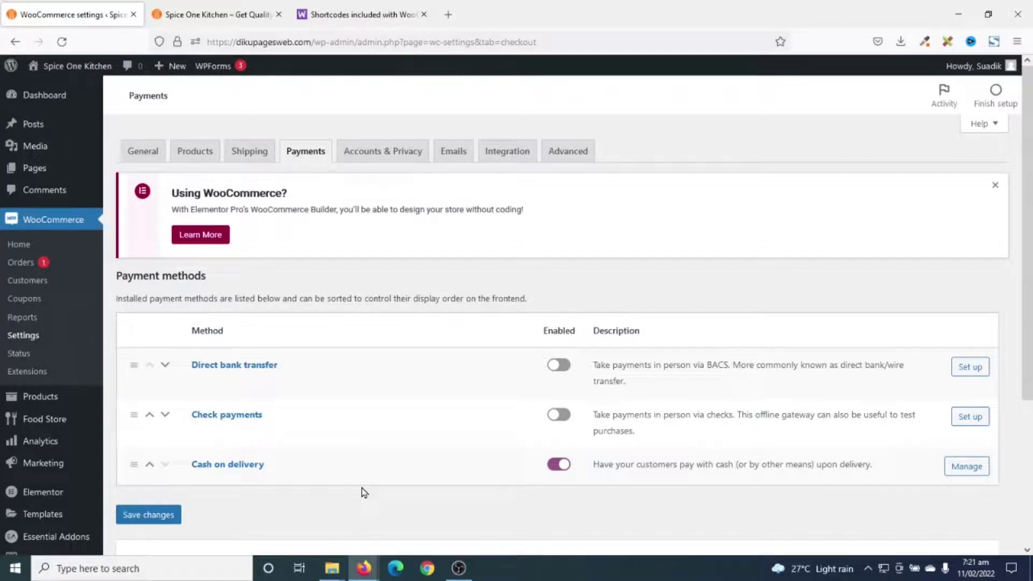
- Save the Accounts & Privacy tab with its default guest-checkout and account options
left_click(391, 155)
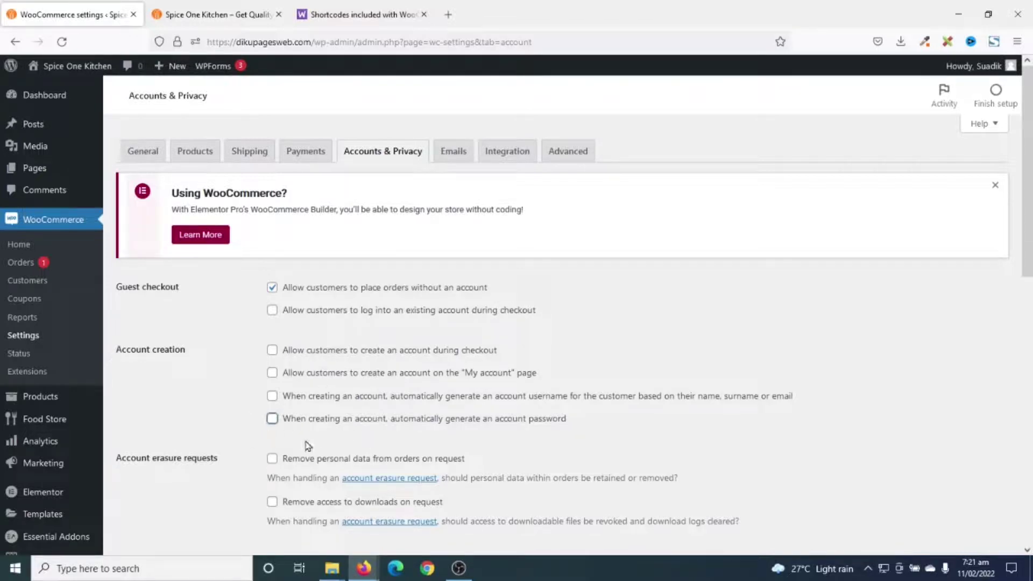
scroll(317, 431, "down", 5)
scroll(143, 533, "down", 3)
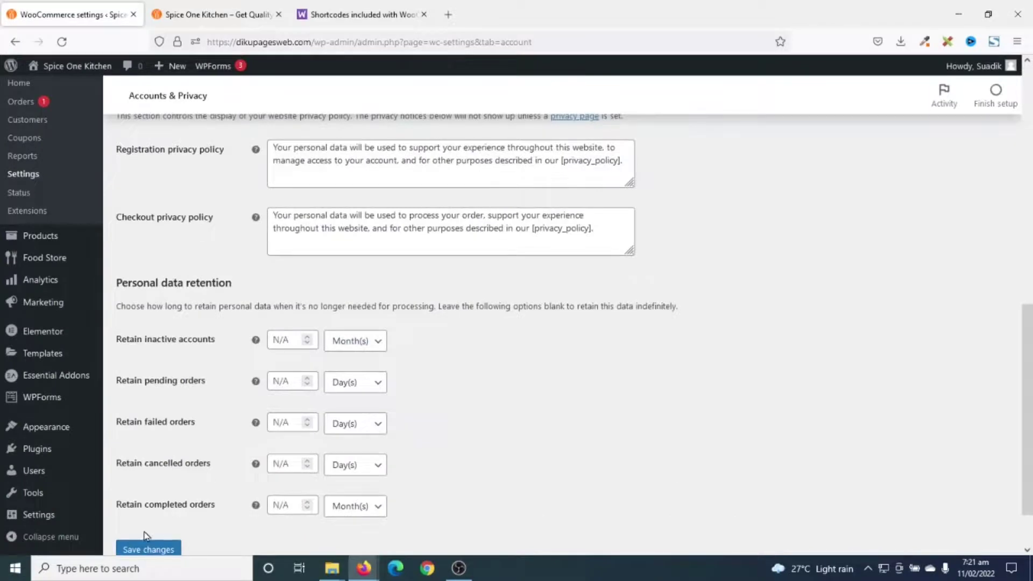
left_click(148, 488)
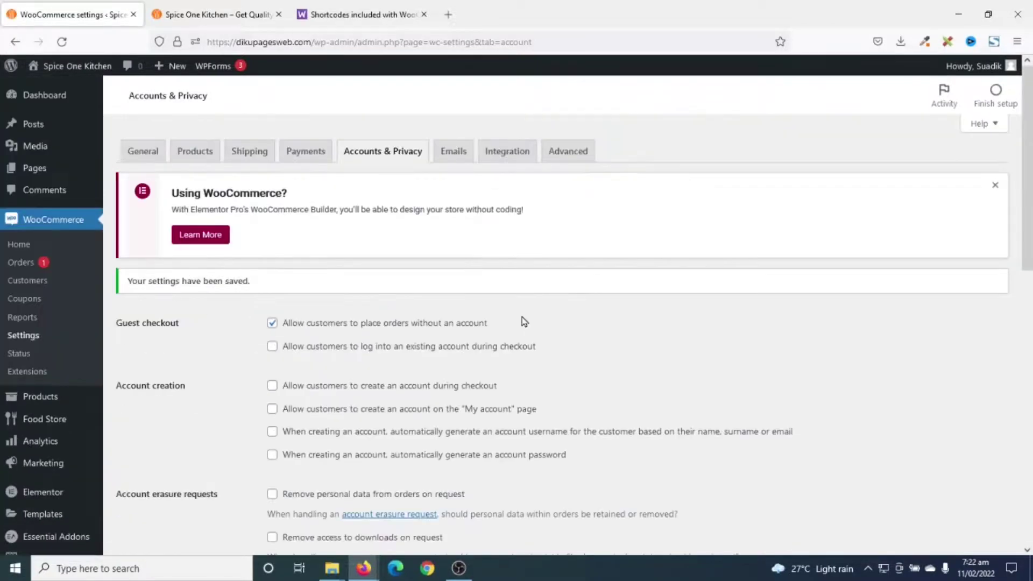
left_click(453, 154)
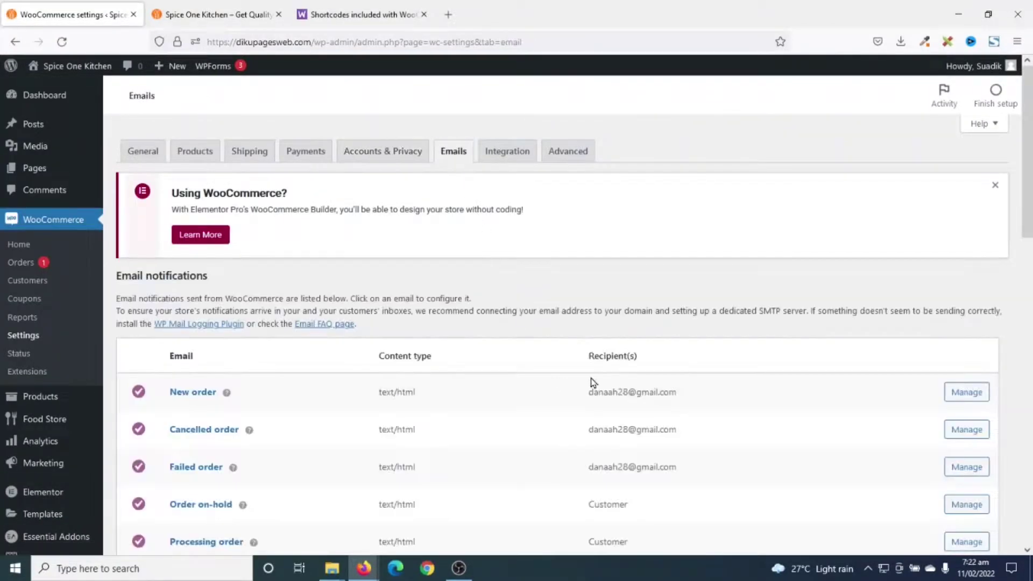
- Set the email header image to the LOGO.png file URL copied from the Media Library
scroll(564, 361, "down", 10)
left_click(356, 319)
scroll(333, 317, "down", 3)
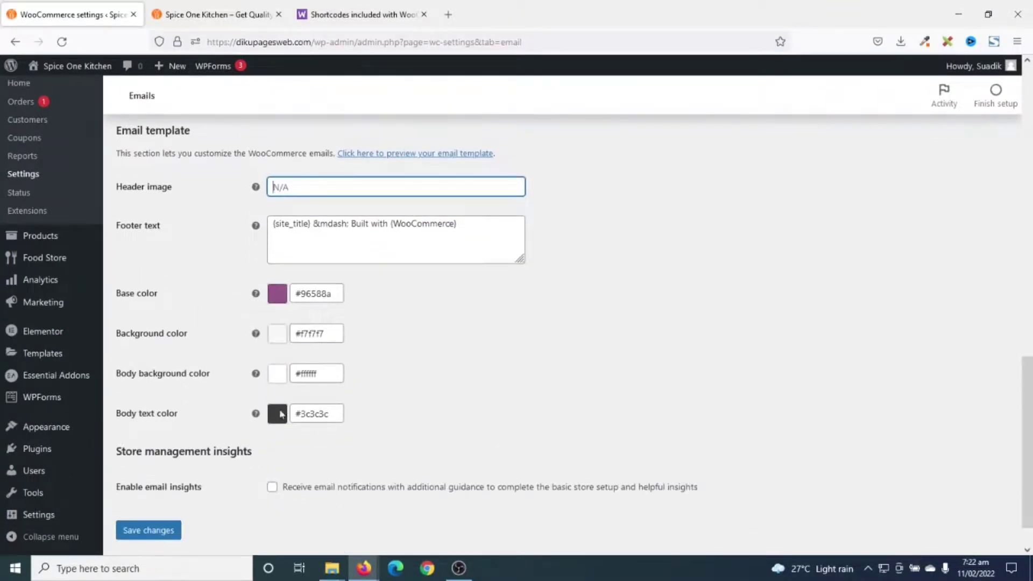
scroll(183, 241, "up", 1)
scroll(184, 241, "up", 2)
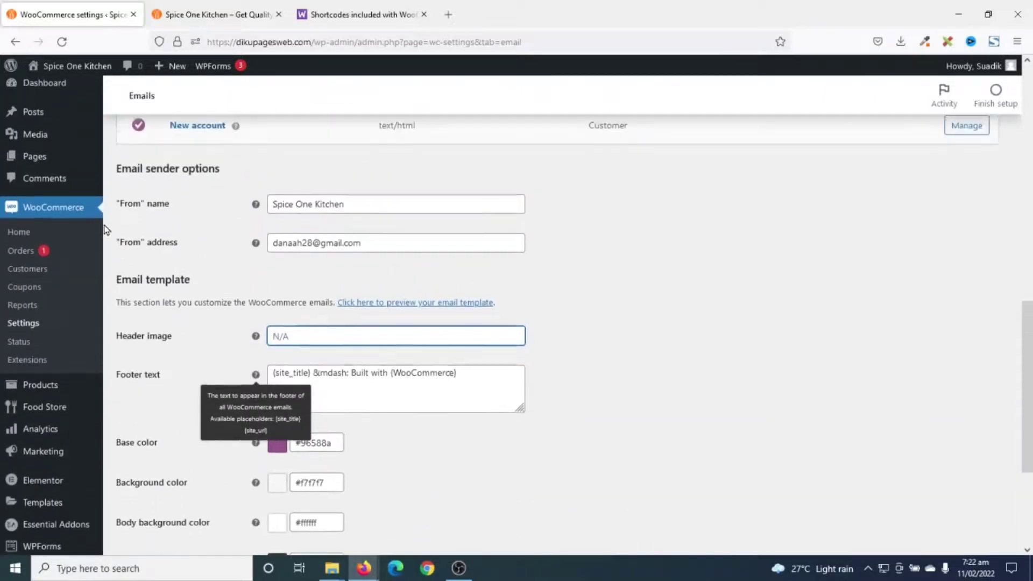
middle_click(43, 151)
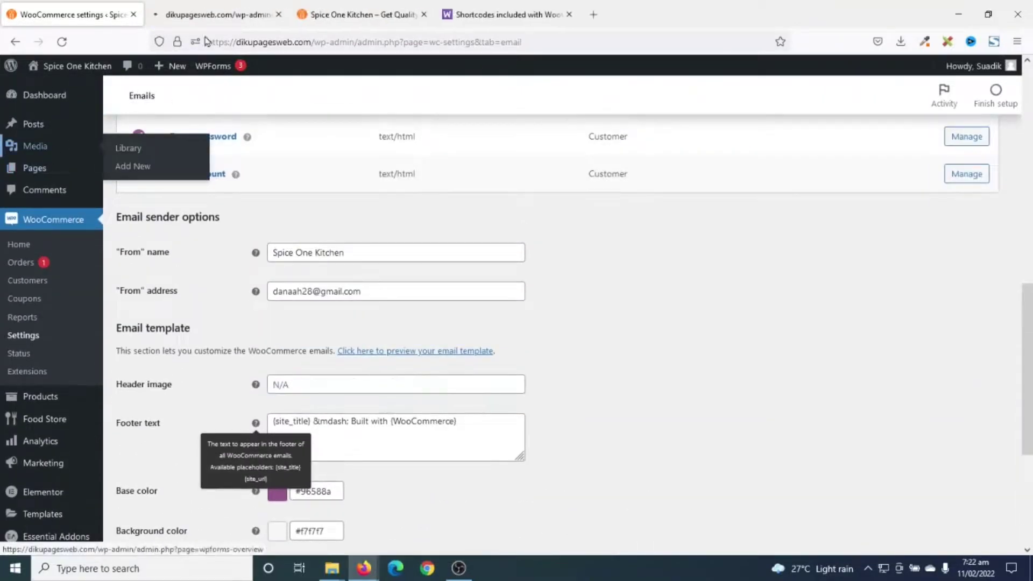
left_click(212, 11)
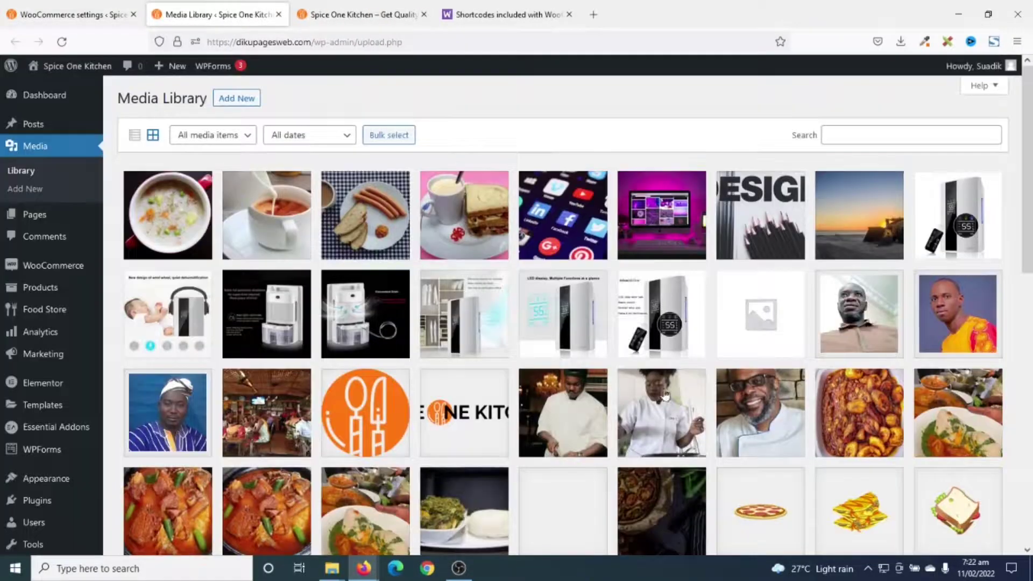
left_click(469, 427)
left_click(821, 439)
left_click(77, 15)
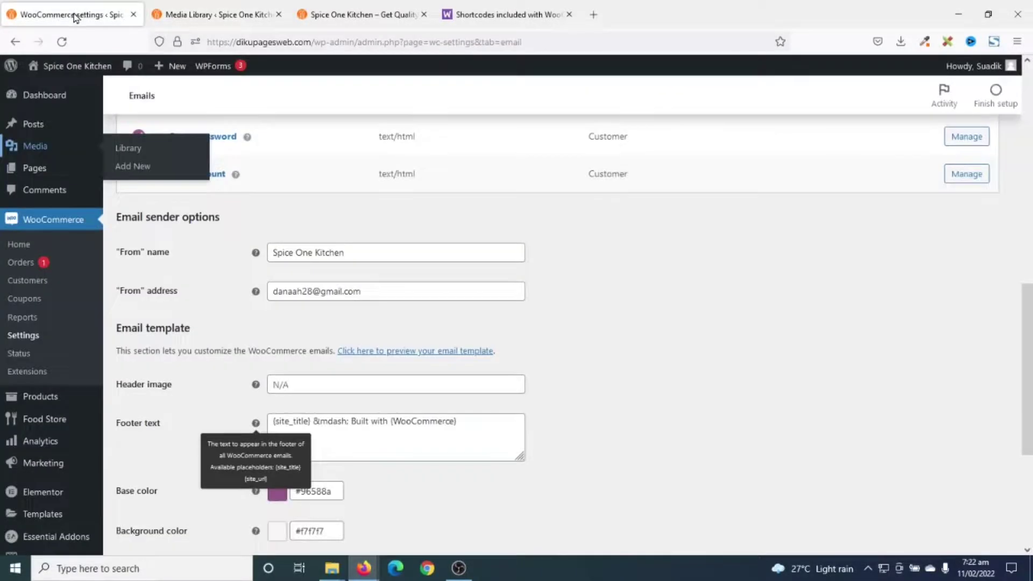
left_click(320, 388)
key("ctrl+v")
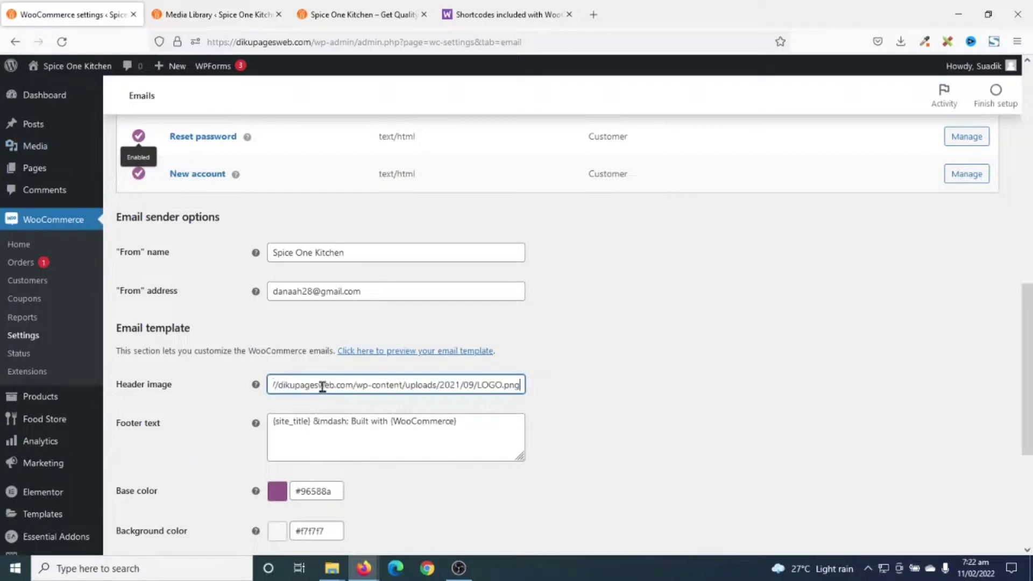
- Replace the email footer text with 'Enjoy your meal!'
left_click_drag(352, 422, 473, 425)
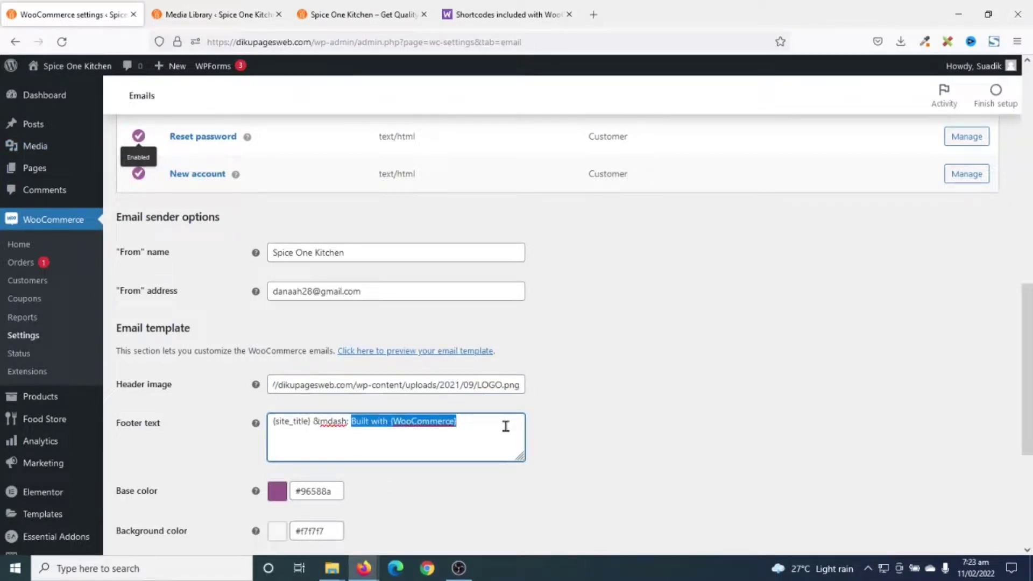
key("BackSpace")
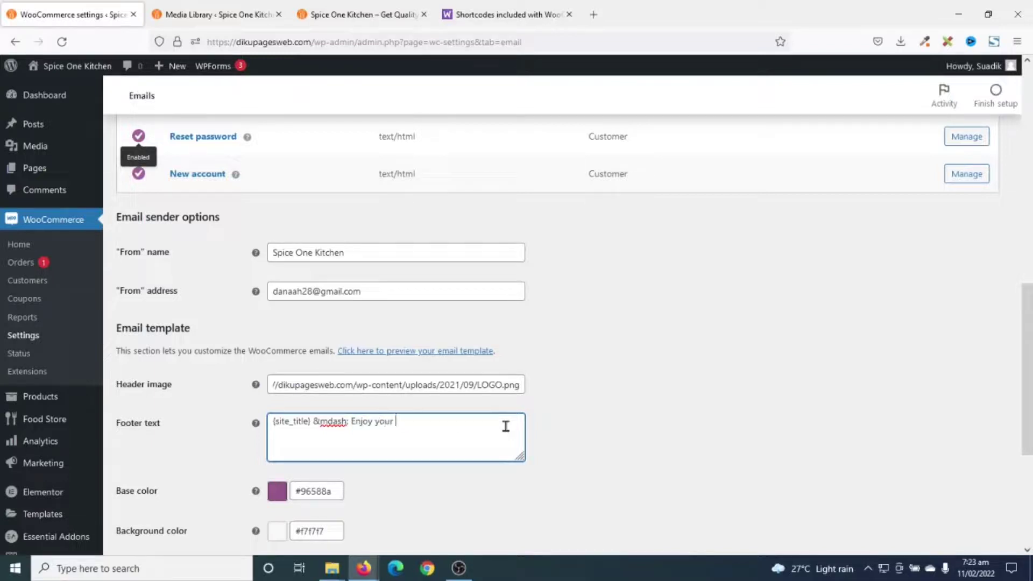
type("Enjoy your meal!")
- Change the email base colour from #96588a to #ff770f and save
left_click(329, 495)
key("ctrl+a")
key("ctrl+v")
left_click(462, 504)
scroll(462, 506, "down", 4)
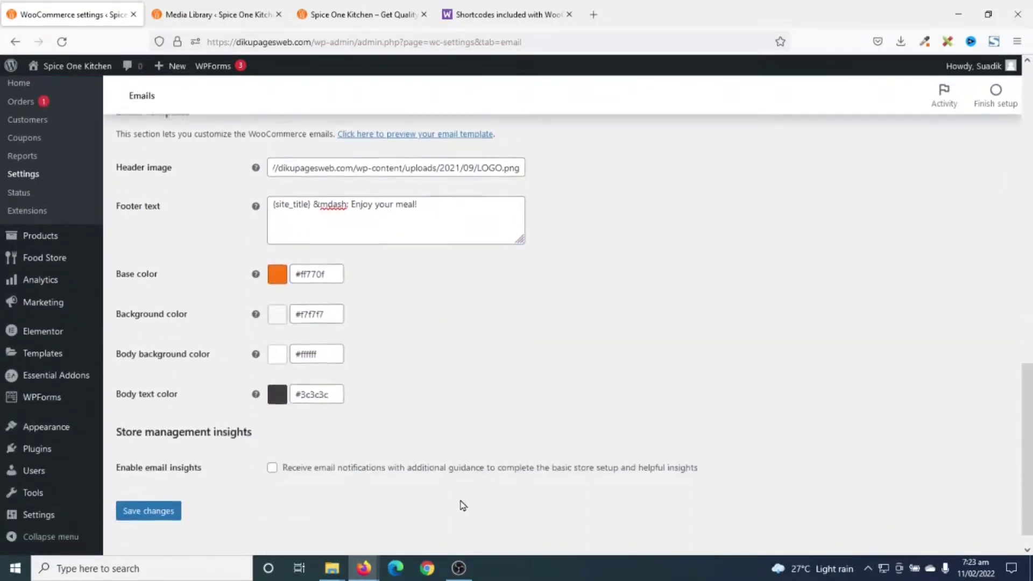
scroll(462, 506, "down", 1)
left_click(159, 487)
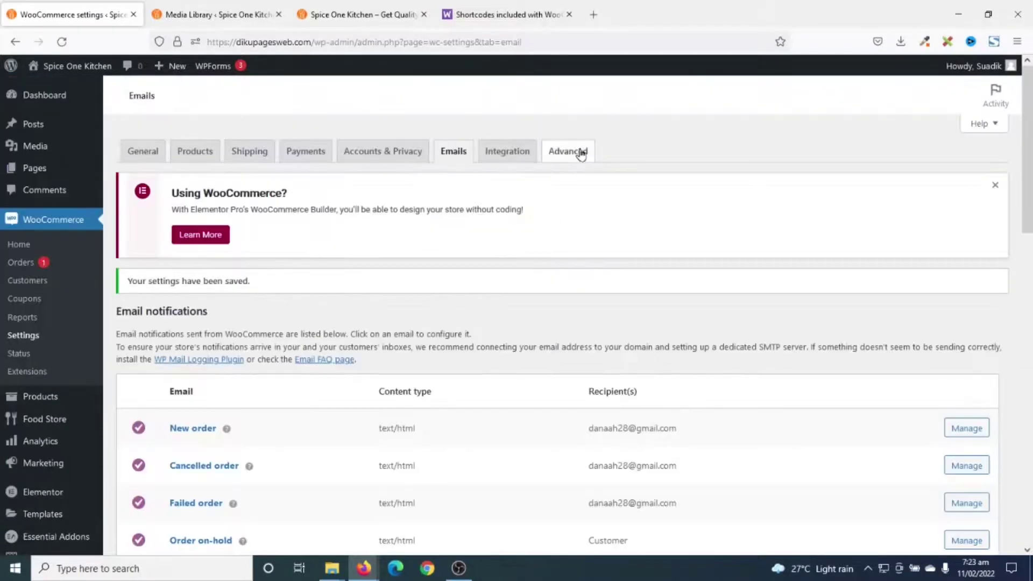
left_click(578, 152)
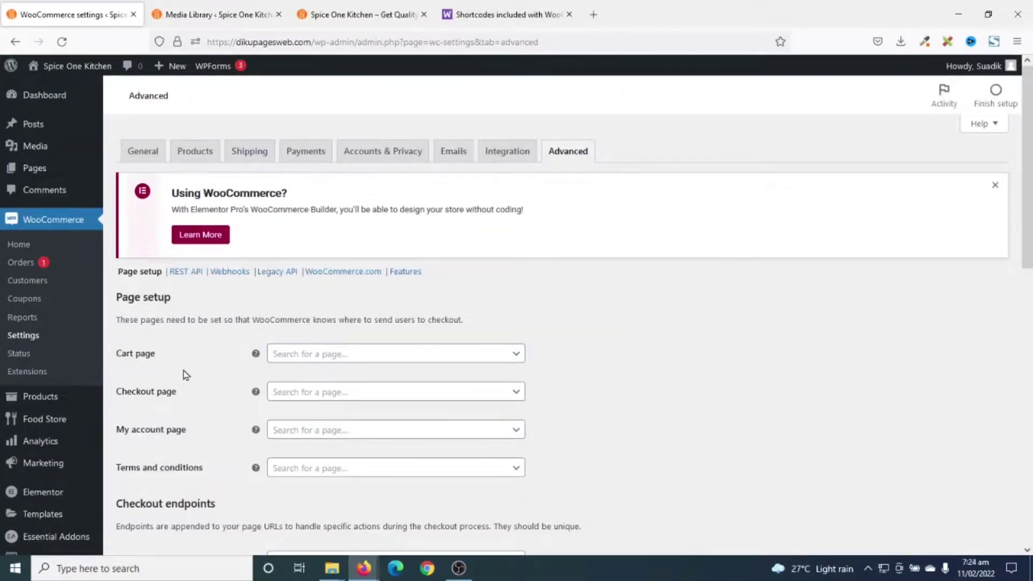
- Assign the Cart, Checkout and My account pages in Page setup and save
left_click(320, 362)
type("car")
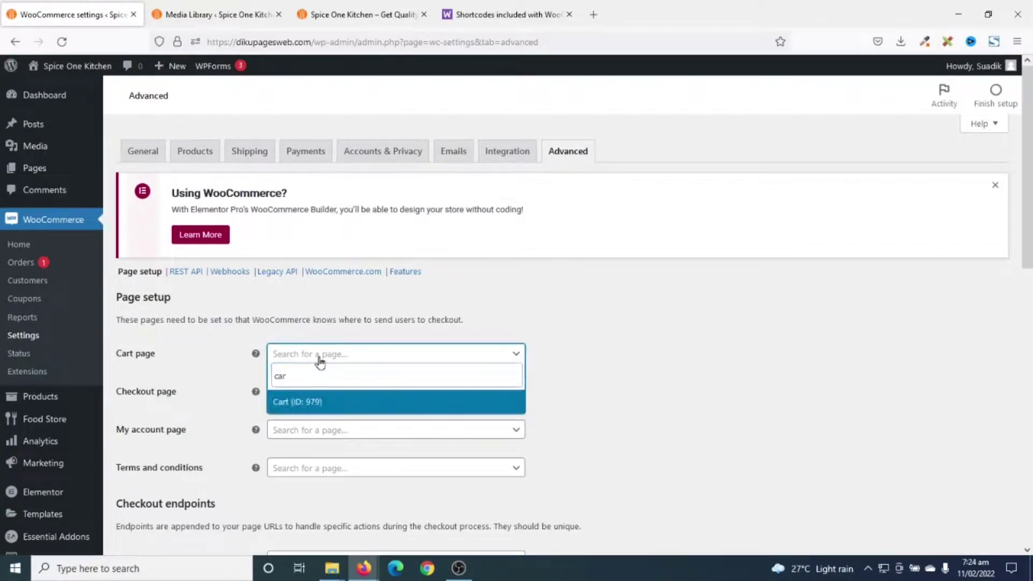
left_click(312, 413)
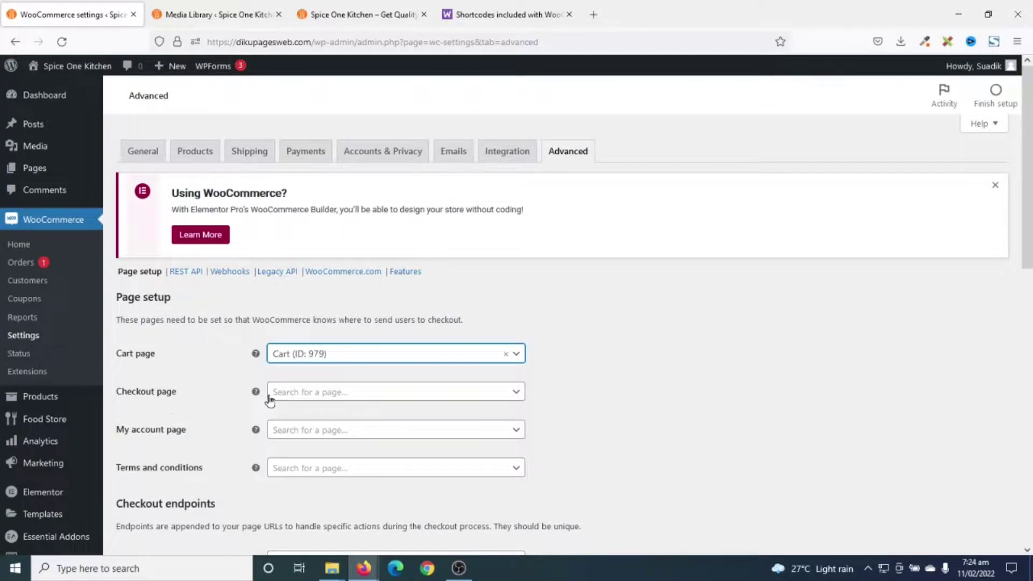
left_click(292, 392)
type("che")
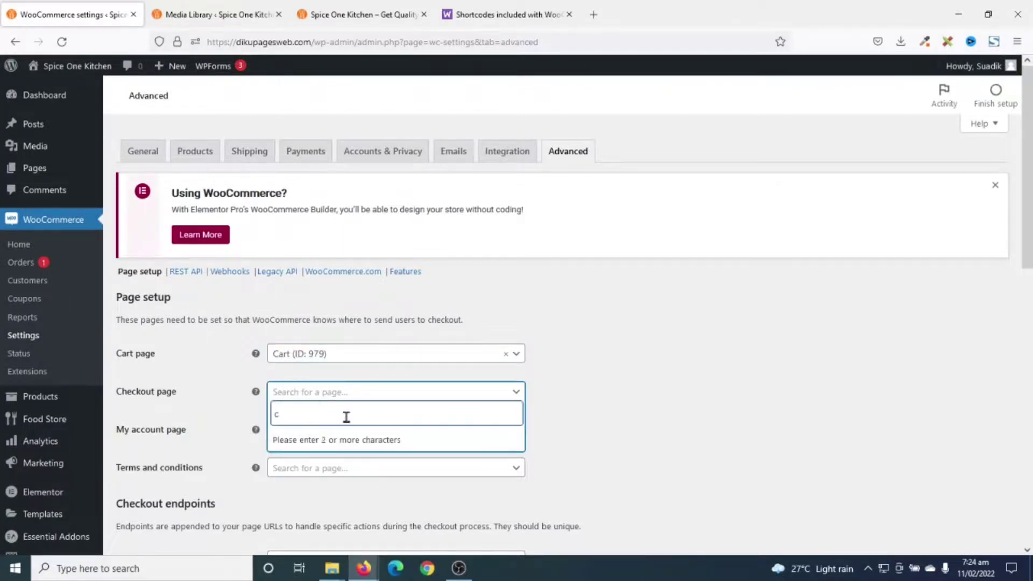
left_click(329, 371)
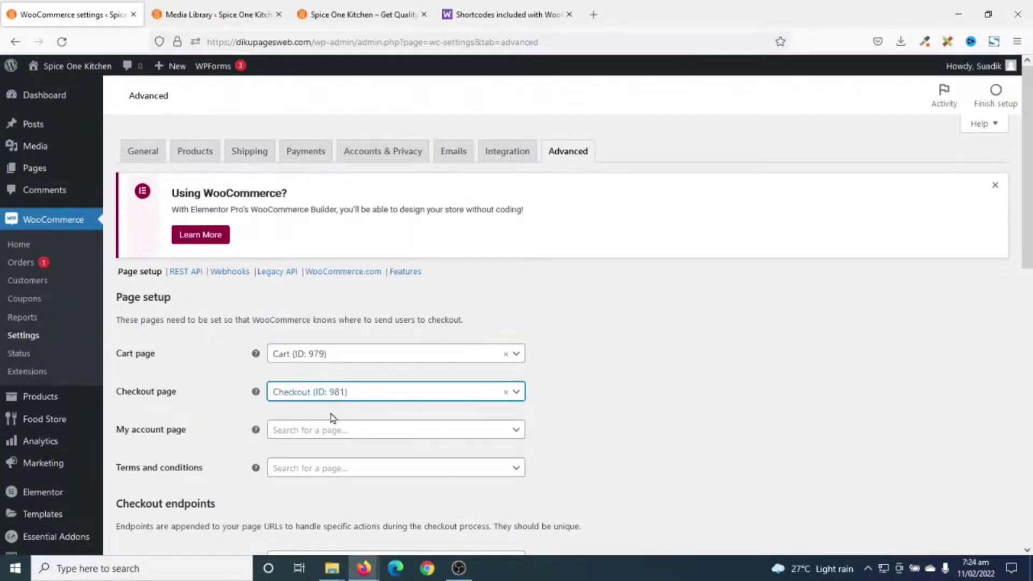
left_click(322, 430)
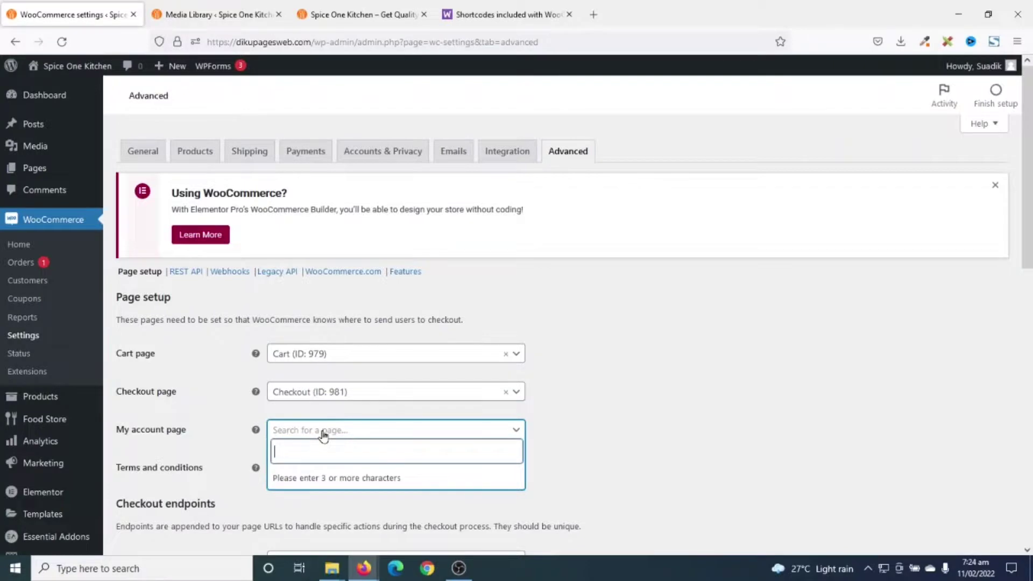
type("my")
left_click(317, 498)
scroll(321, 508, "down", 10)
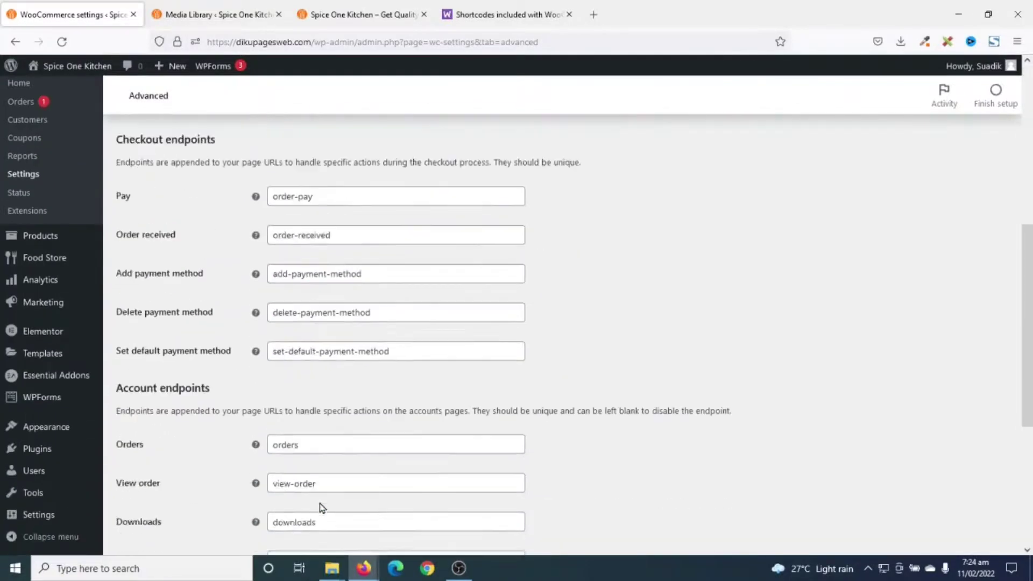
left_click(125, 495)
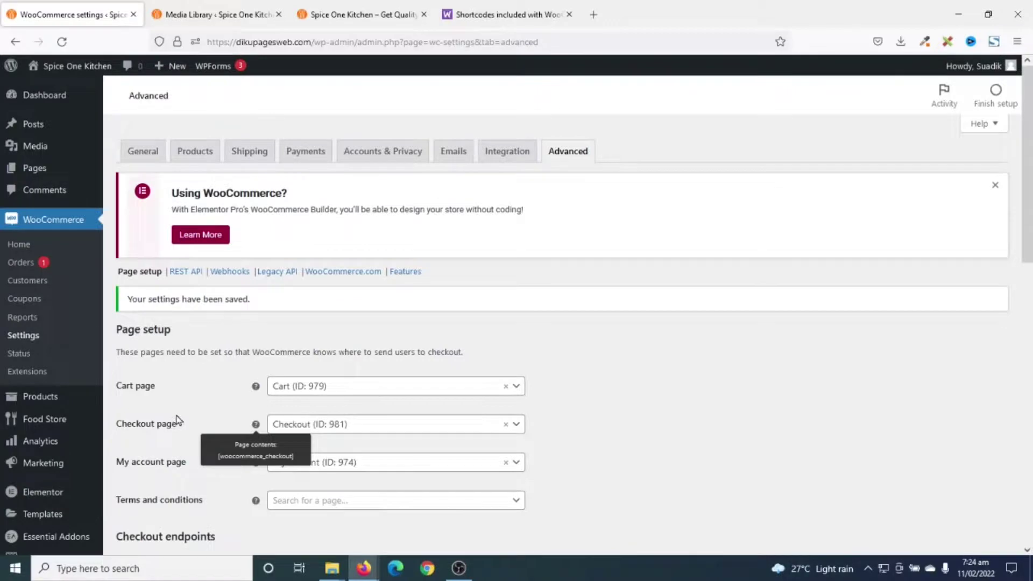
left_click(353, 15)
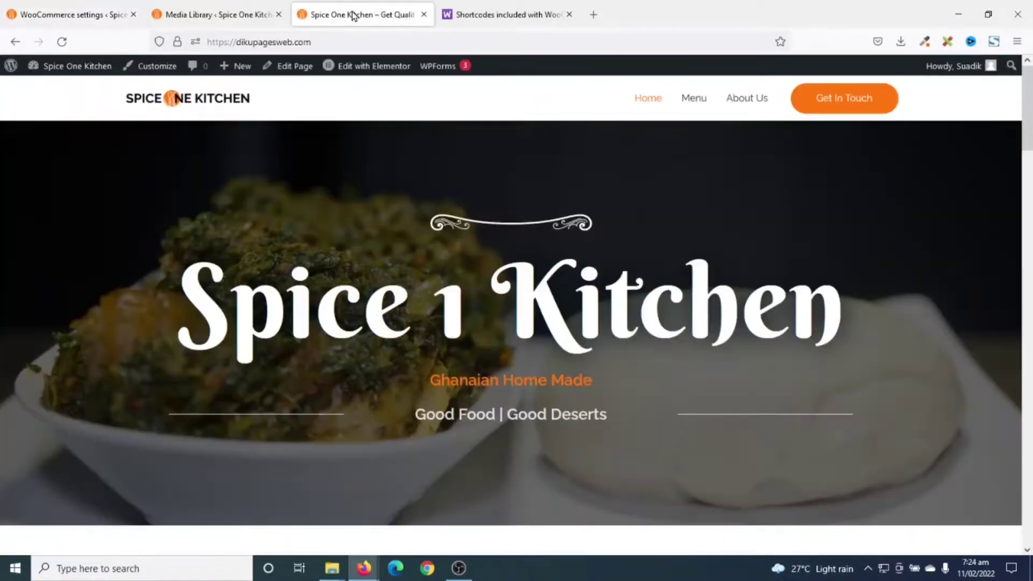
- On the live Menu page, choose delivery at 8:00 am and set Tea with Bread + Eggs to quantity 2
left_click(694, 98)
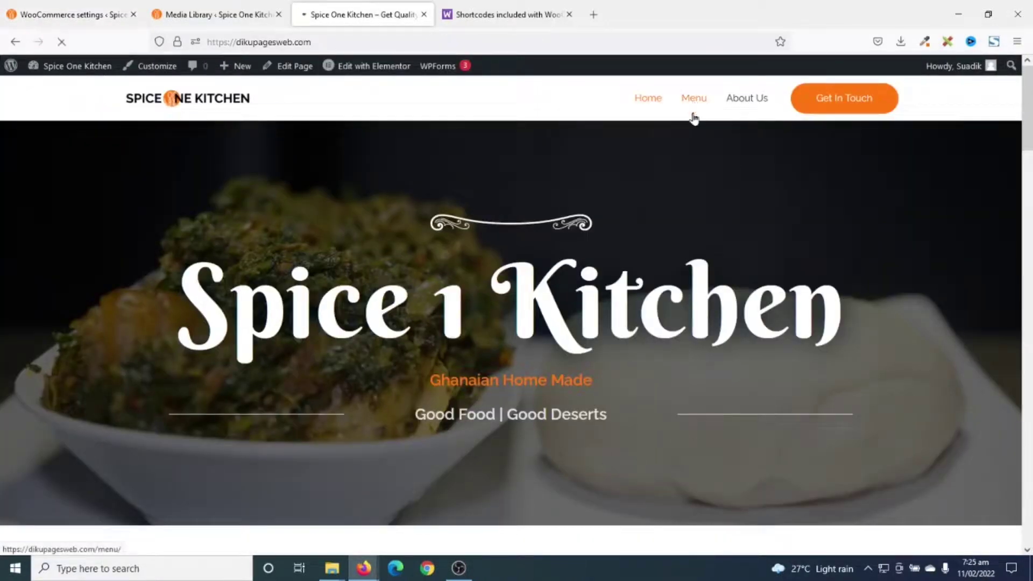
scroll(717, 355, "down", 3)
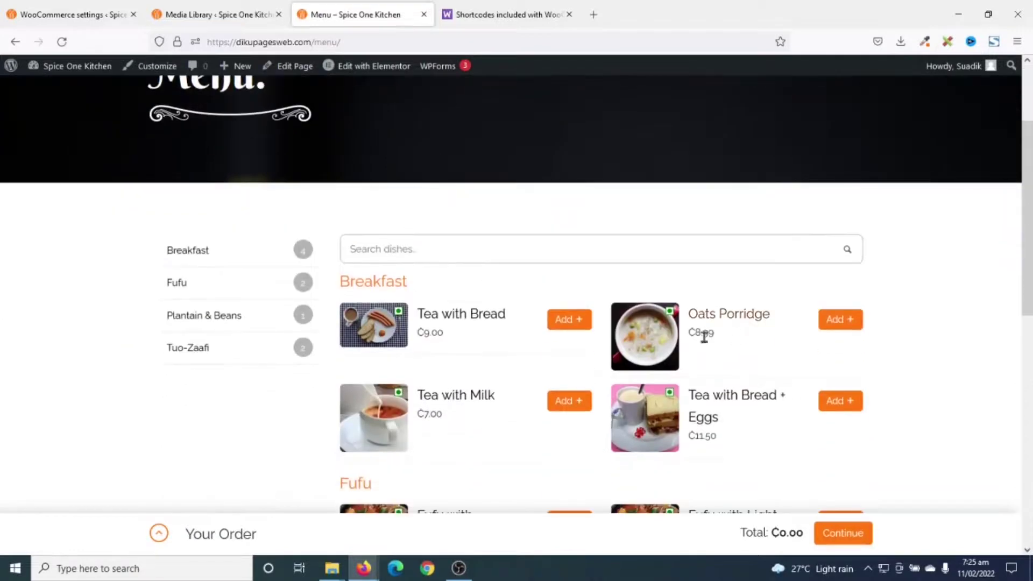
scroll(723, 346, "down", 3)
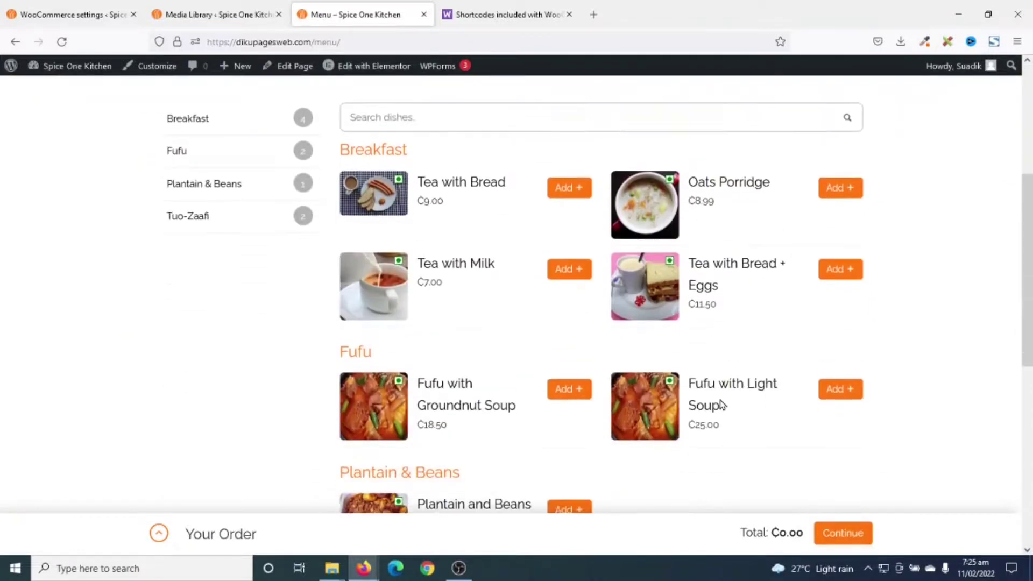
left_click(840, 269)
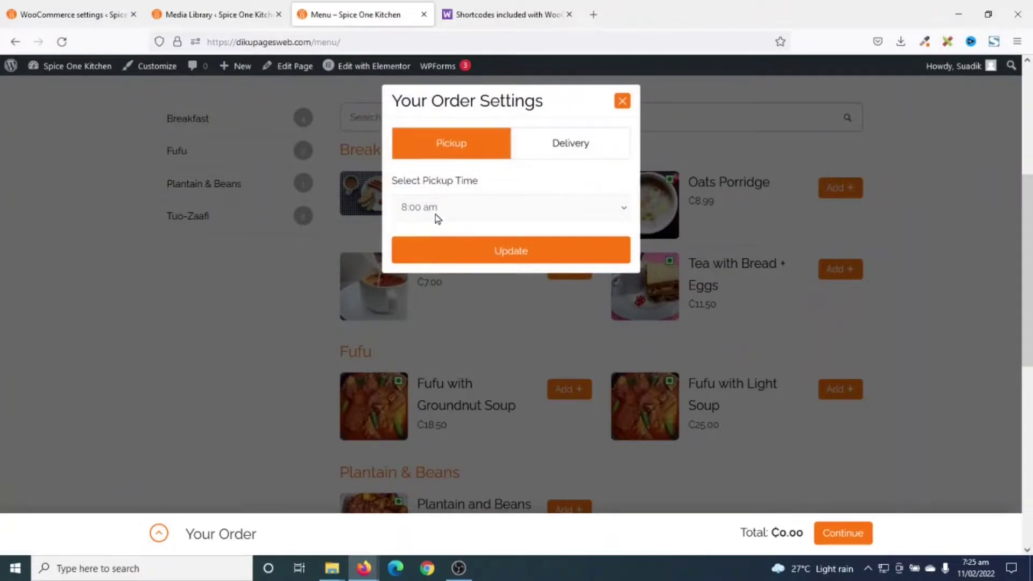
left_click(556, 153)
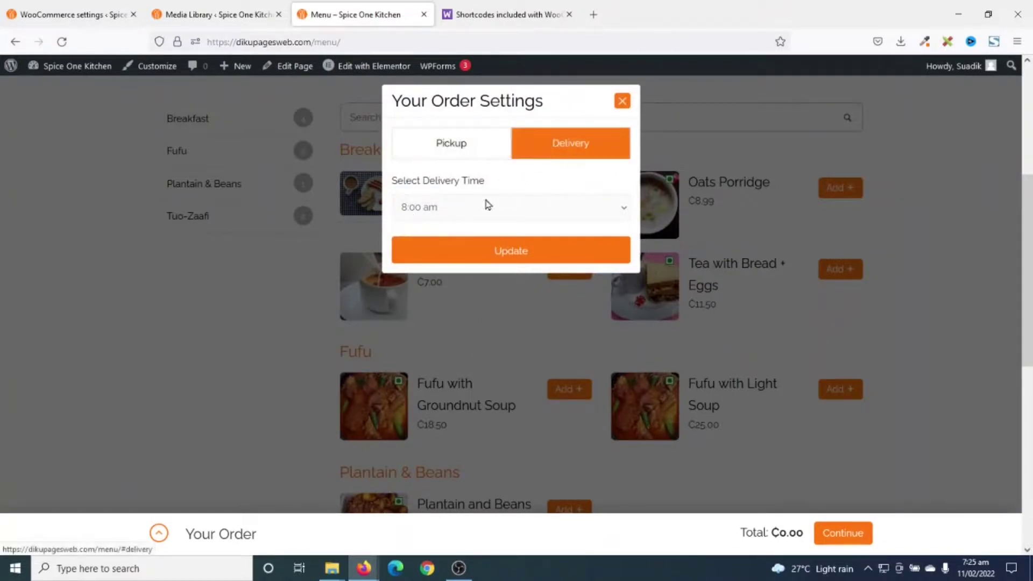
left_click(495, 258)
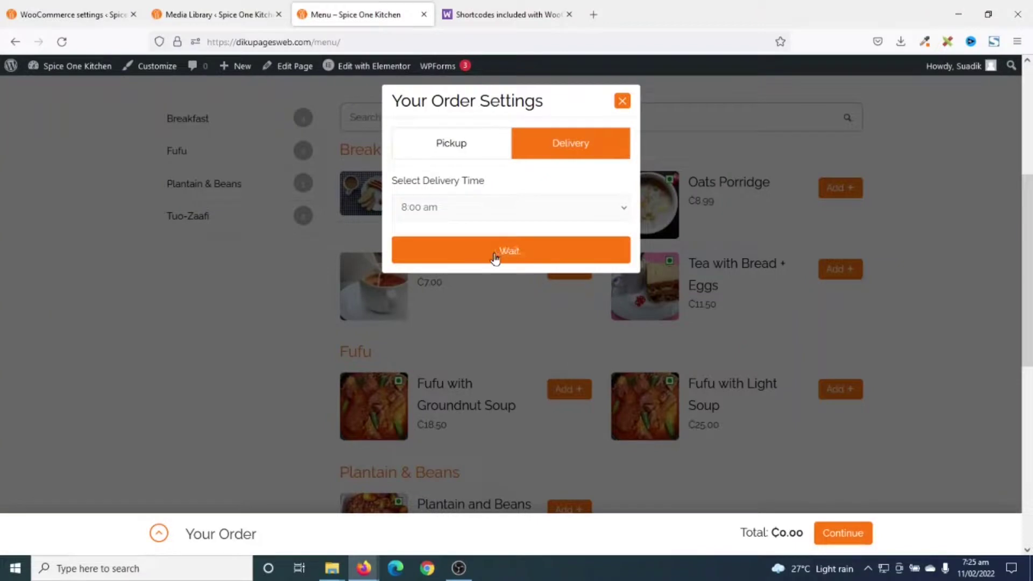
left_click(408, 318)
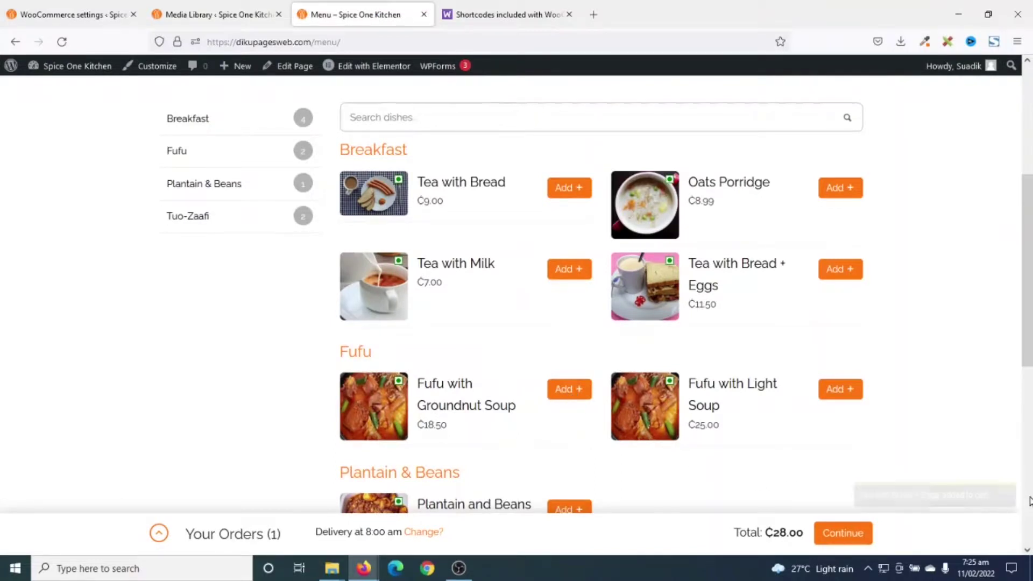
- Try to proceed to checkout and see the ₵50 delivery minimum warning
left_click(852, 538)
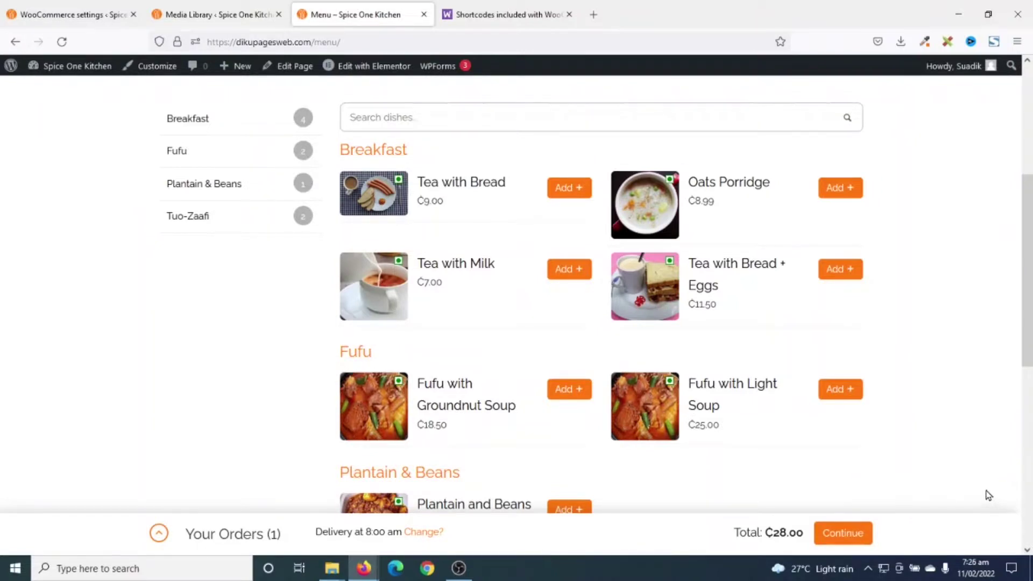
scroll(782, 464, "down", 6)
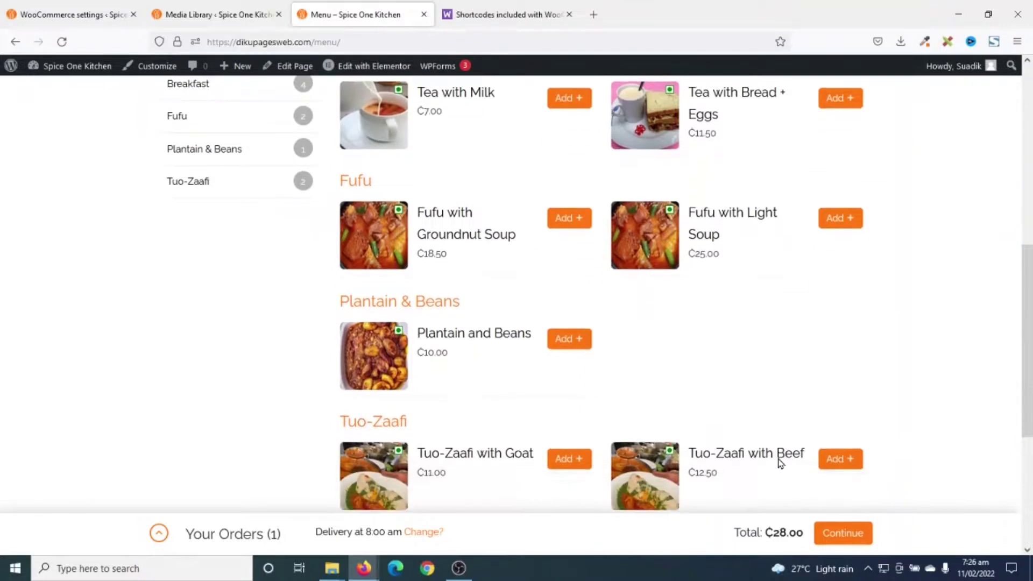
scroll(779, 463, "up", 5)
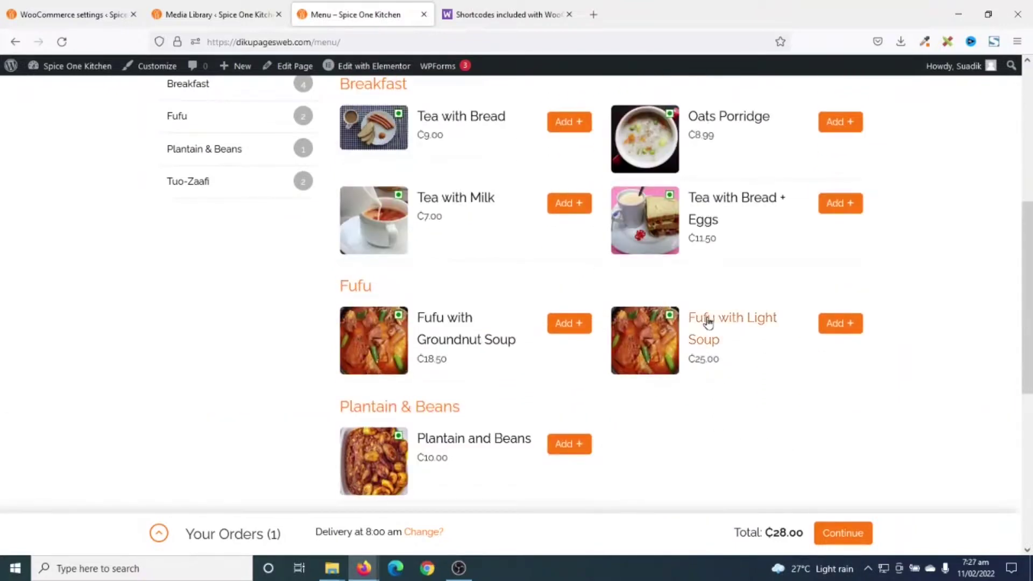
- Add two Fufu with Light Soup to the cart and continue to the ₵73.00 checkout
left_click(838, 335)
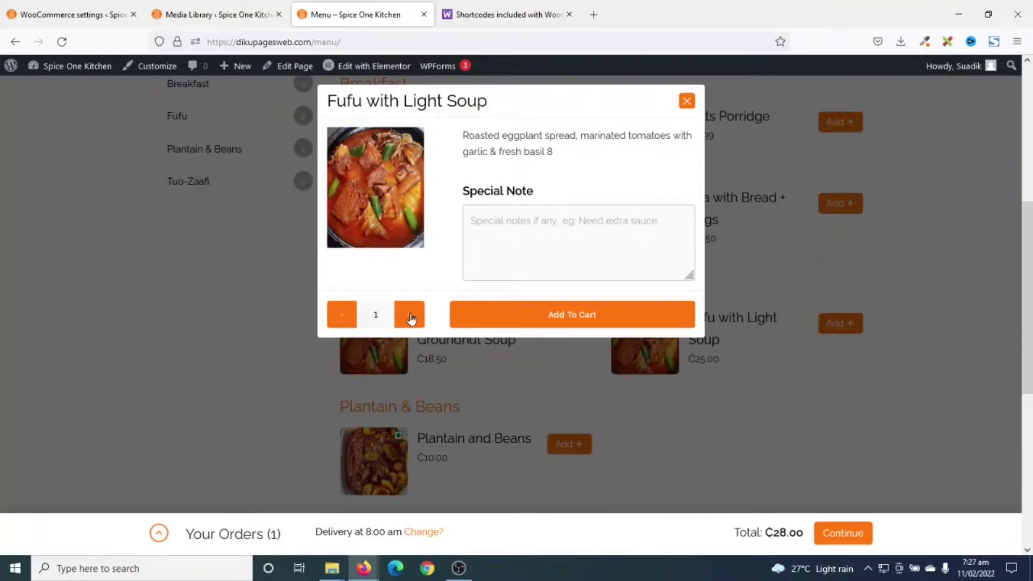
left_click(410, 318)
left_click(588, 323)
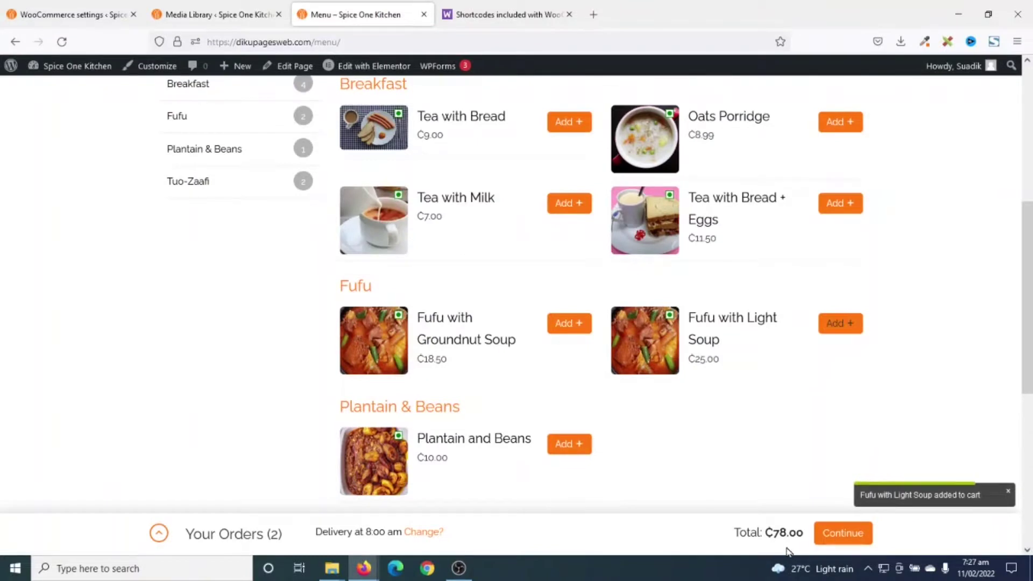
left_click(843, 534)
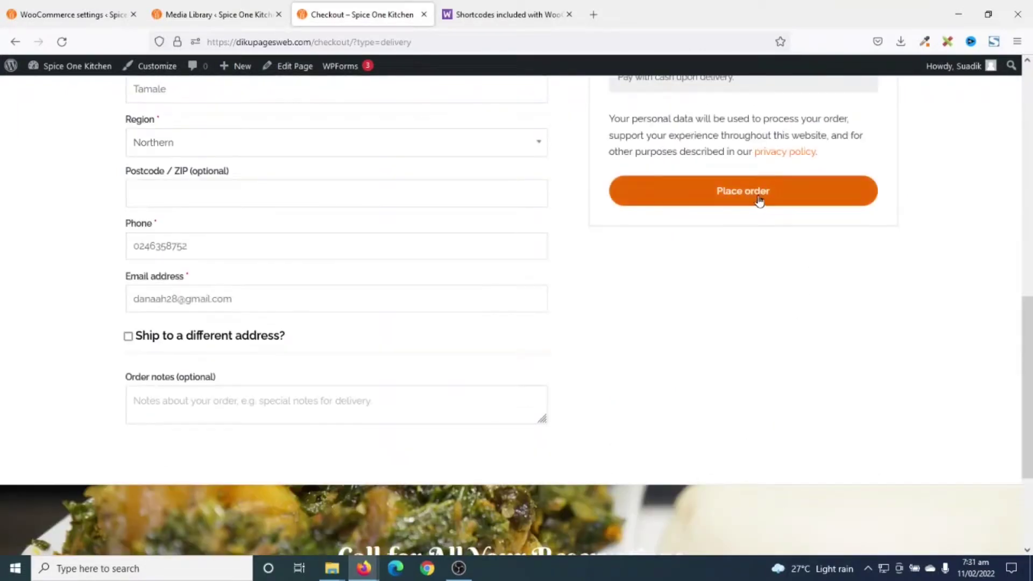
- Place the test delivery order from the filled-in checkout form
left_click(759, 200)
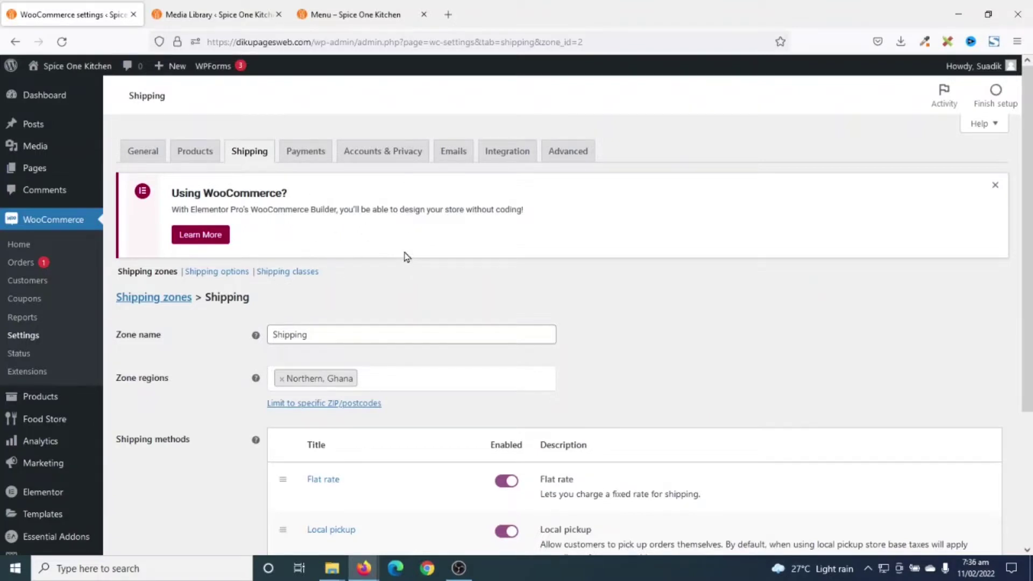
- Go to WooCommerce Orders and open the newest ₵73.00 delivery order
left_click(16, 266)
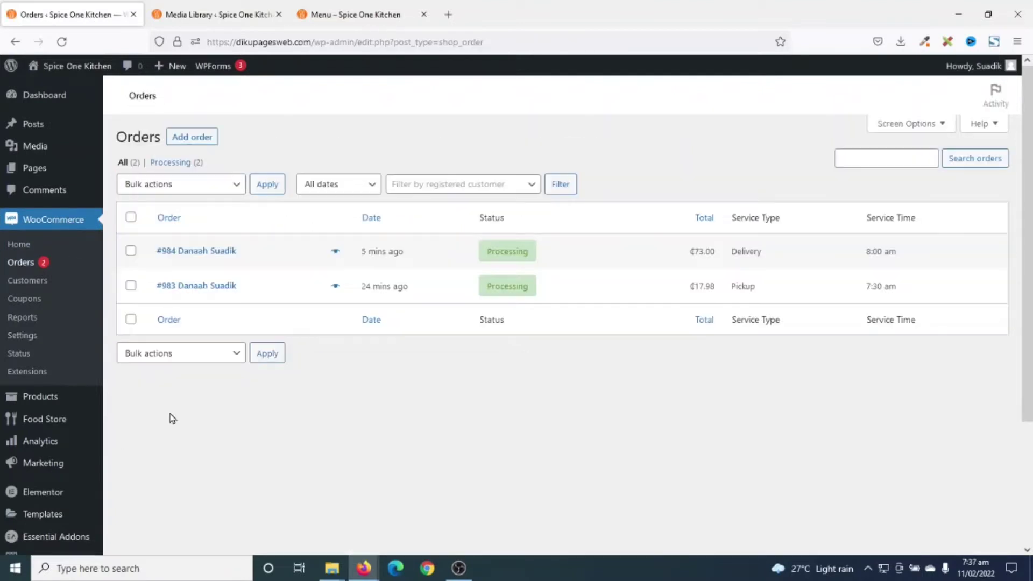
mouse_move(485, 249)
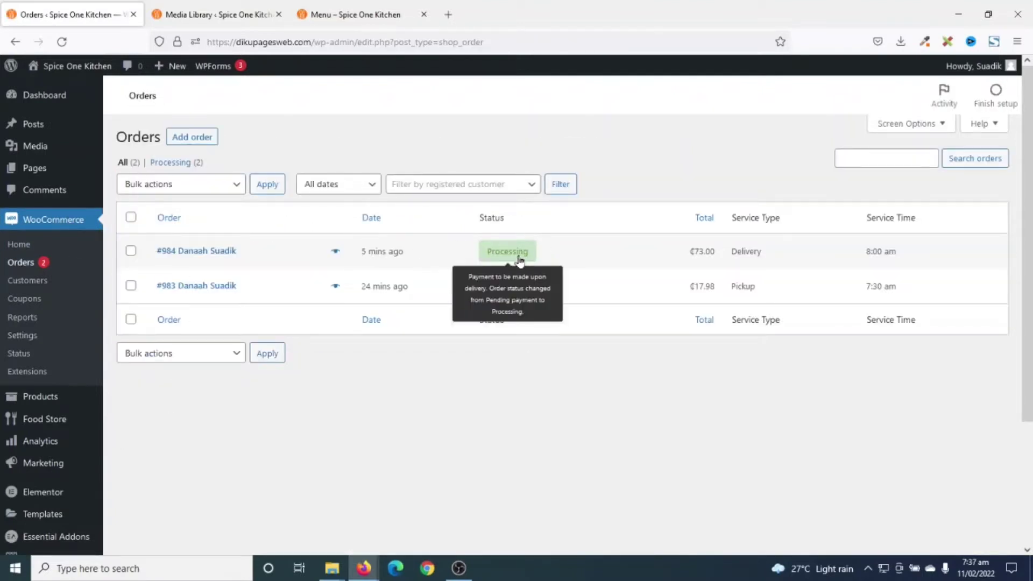
left_click(203, 254)
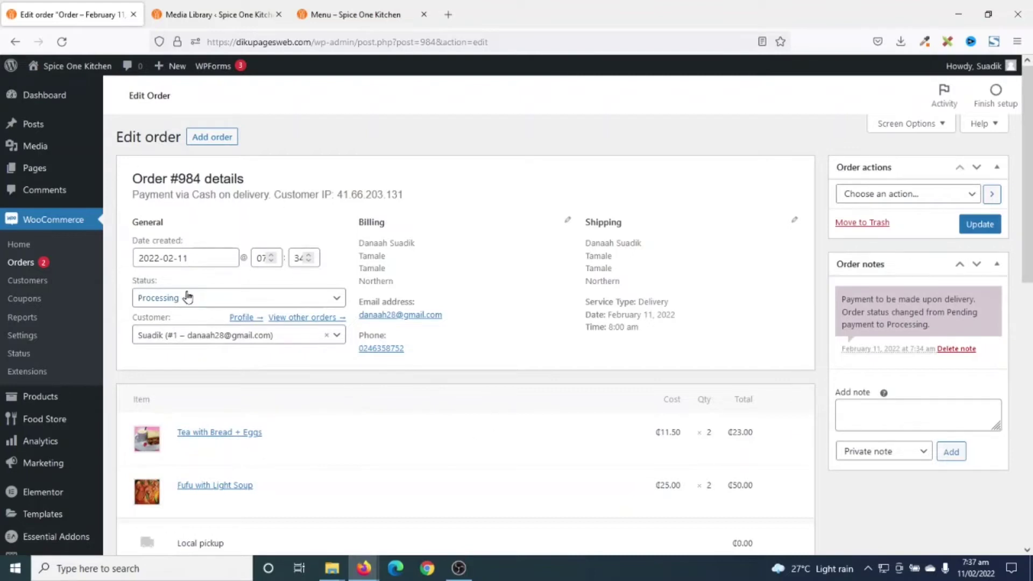
- Change the delivery order's status from Processing to Completed and update it
left_click(174, 302)
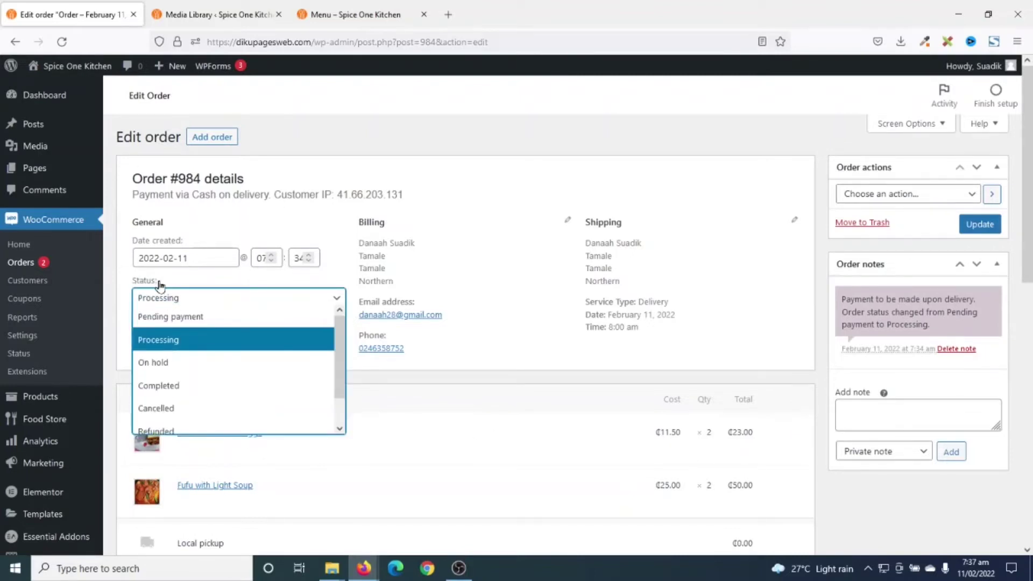
left_click(173, 386)
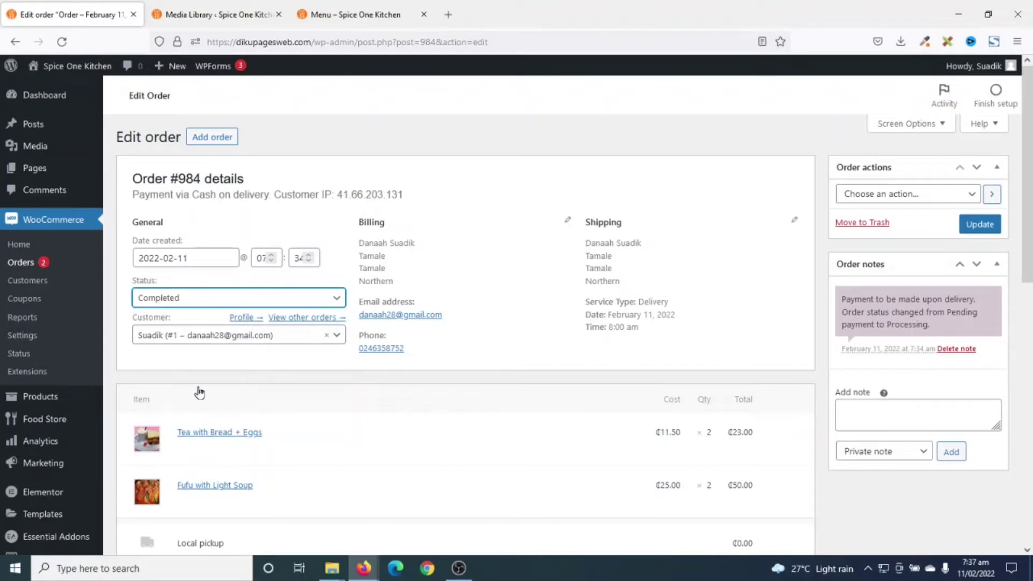
left_click(984, 229)
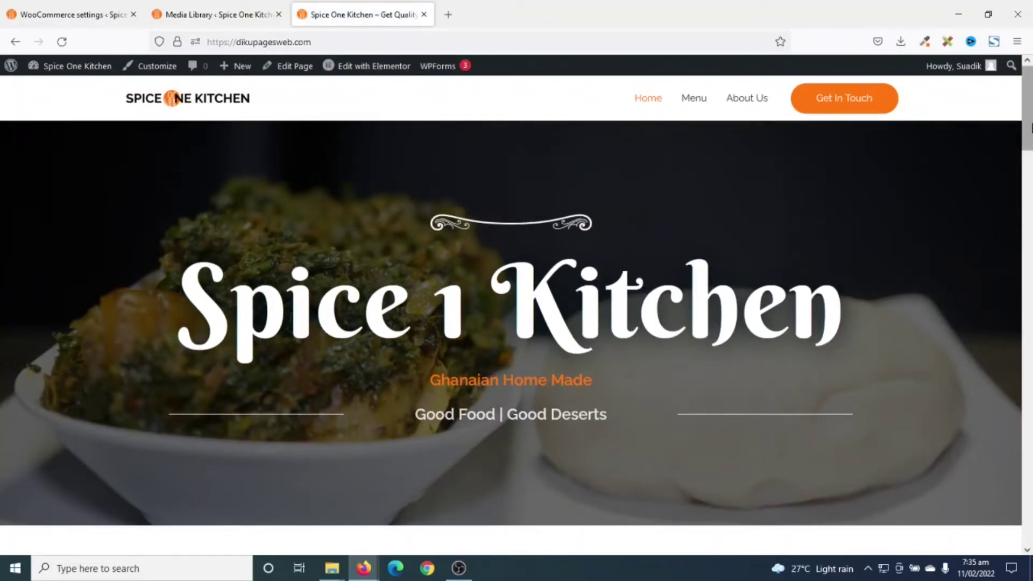
- Open the site's Menu page and jump to the Breakfast dishes
scroll(996, 216, "down", 8)
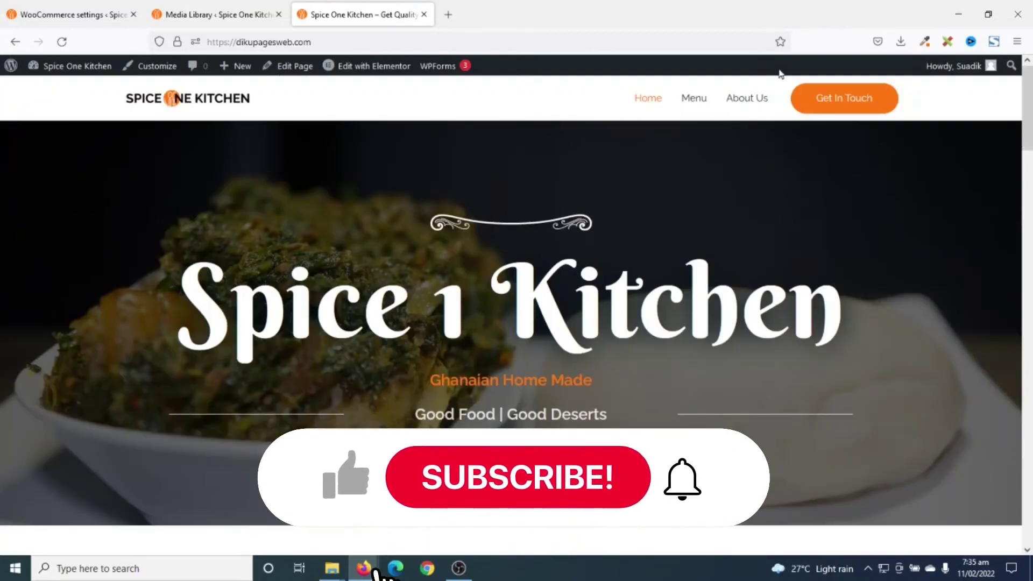
left_click(699, 99)
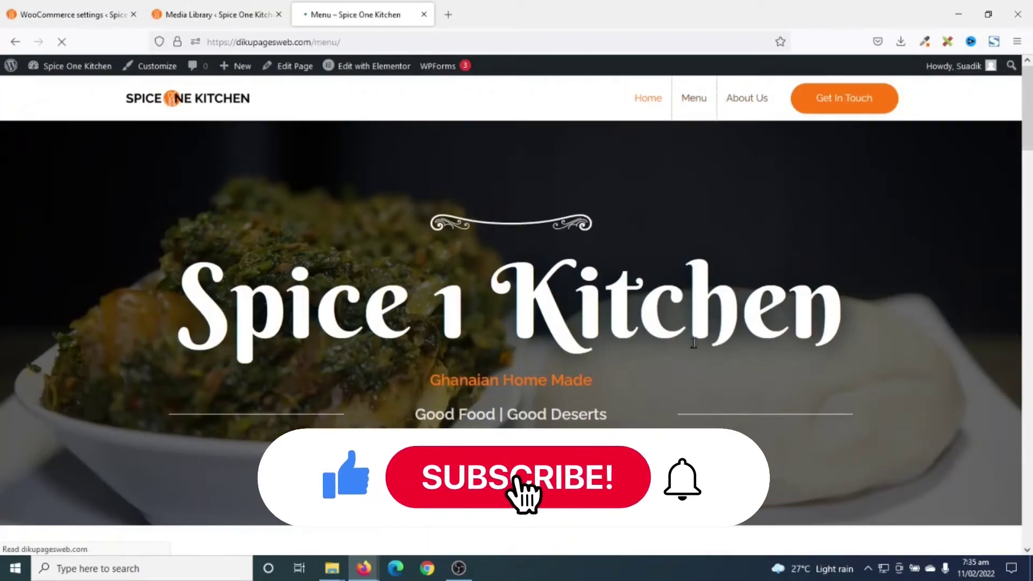
scroll(694, 344, "down", 2)
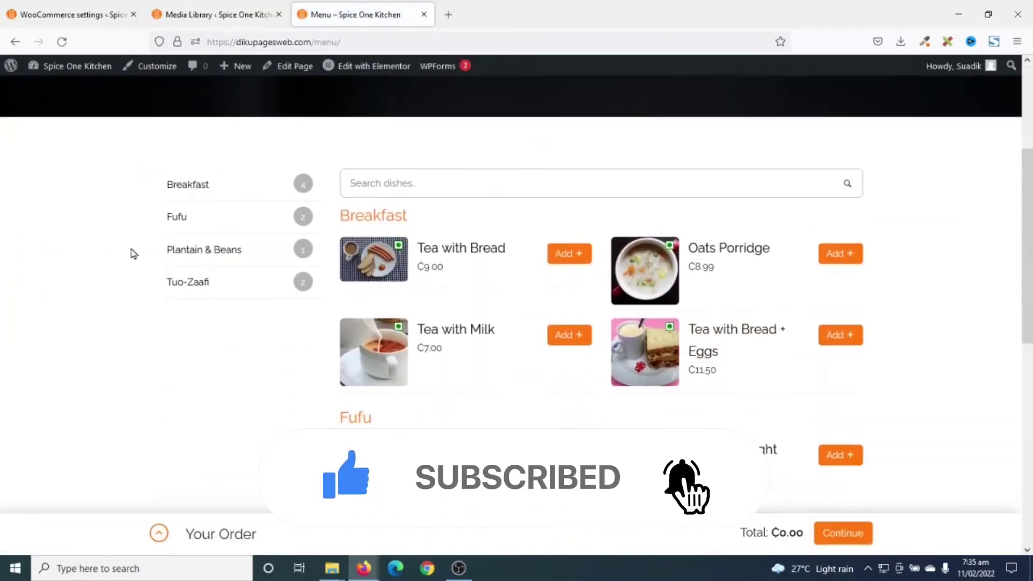
left_click(195, 184)
- Jump through the Fufu, Plantain & Beans and Tuo-Zaafi sections, then back to Breakfast
scroll(292, 328, "up", 4)
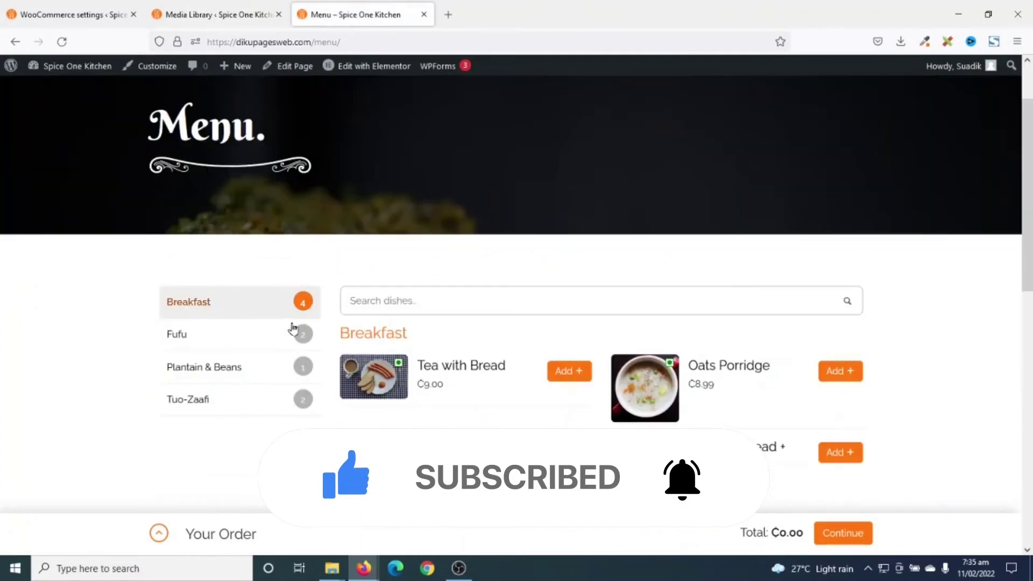
left_click(207, 346)
left_click(199, 152)
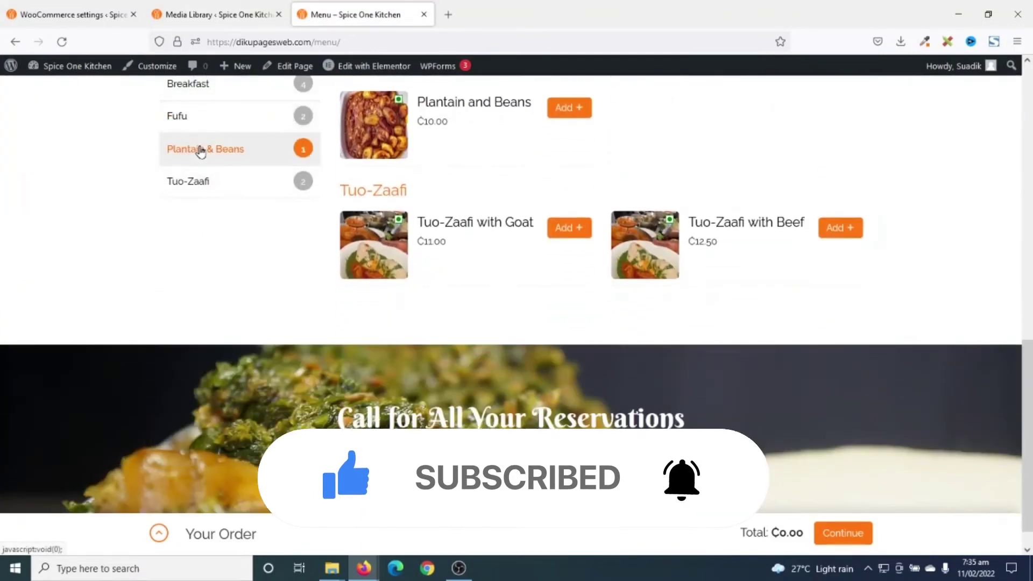
left_click(194, 175)
left_click(193, 95)
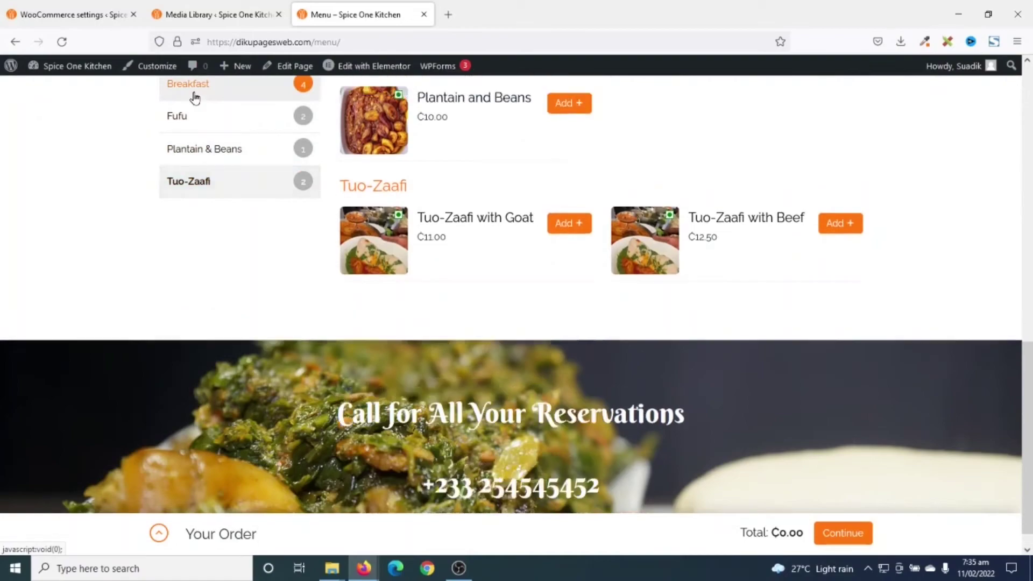